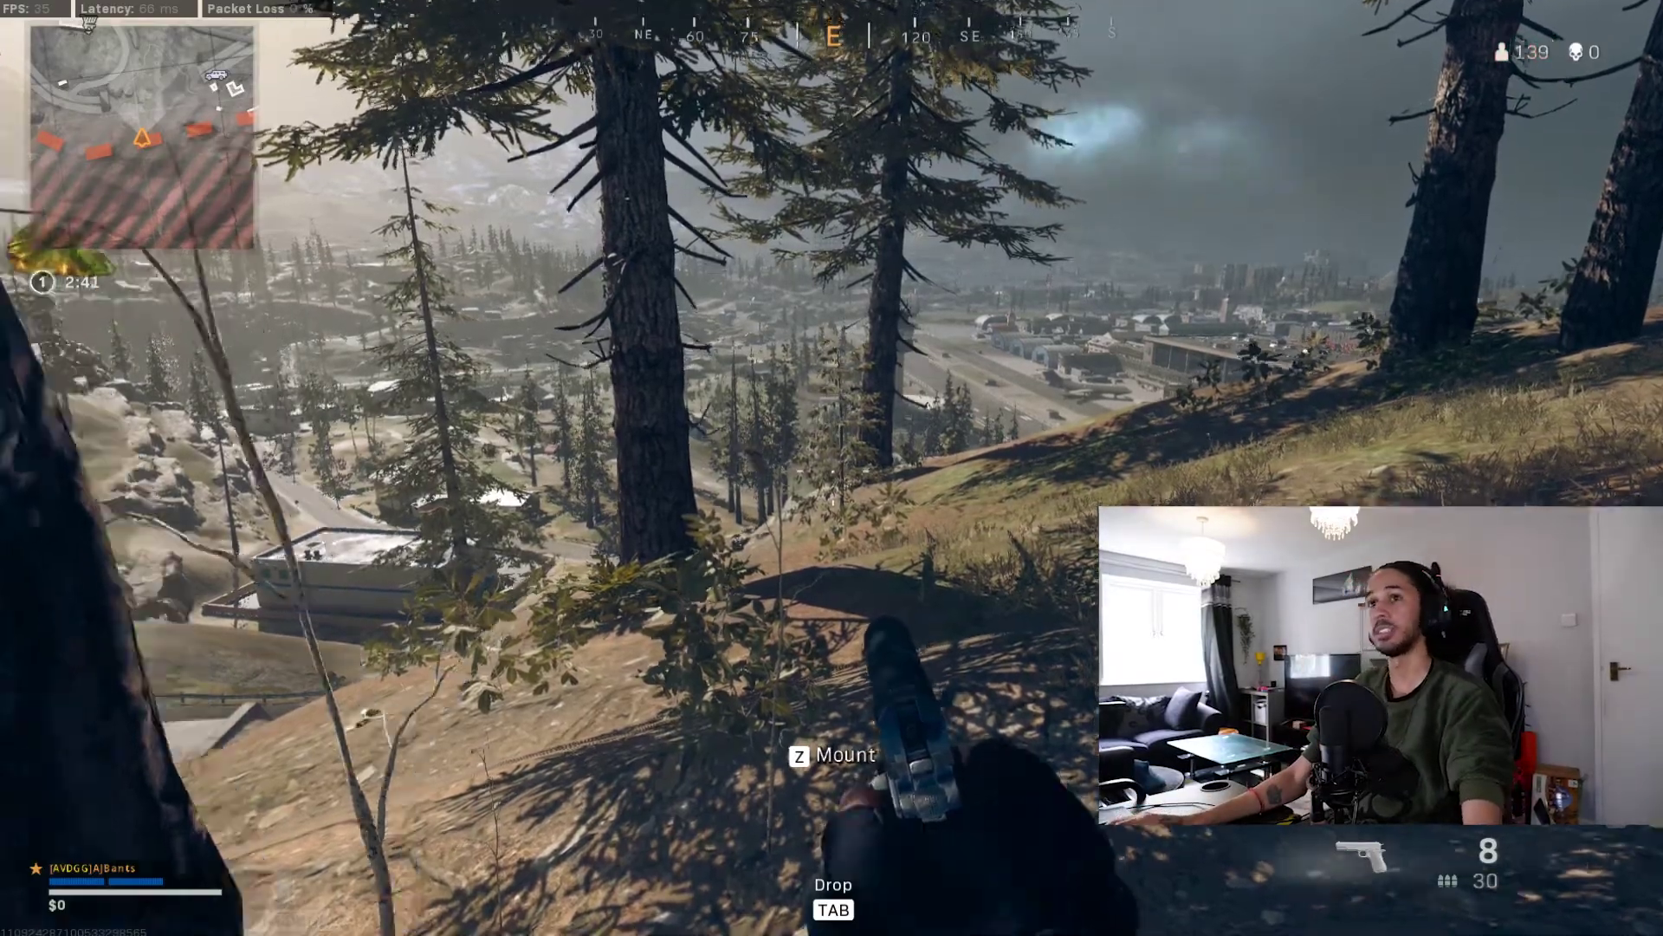
{"action": "key", "text": "w"}
{"action": "key", "text": "w"}
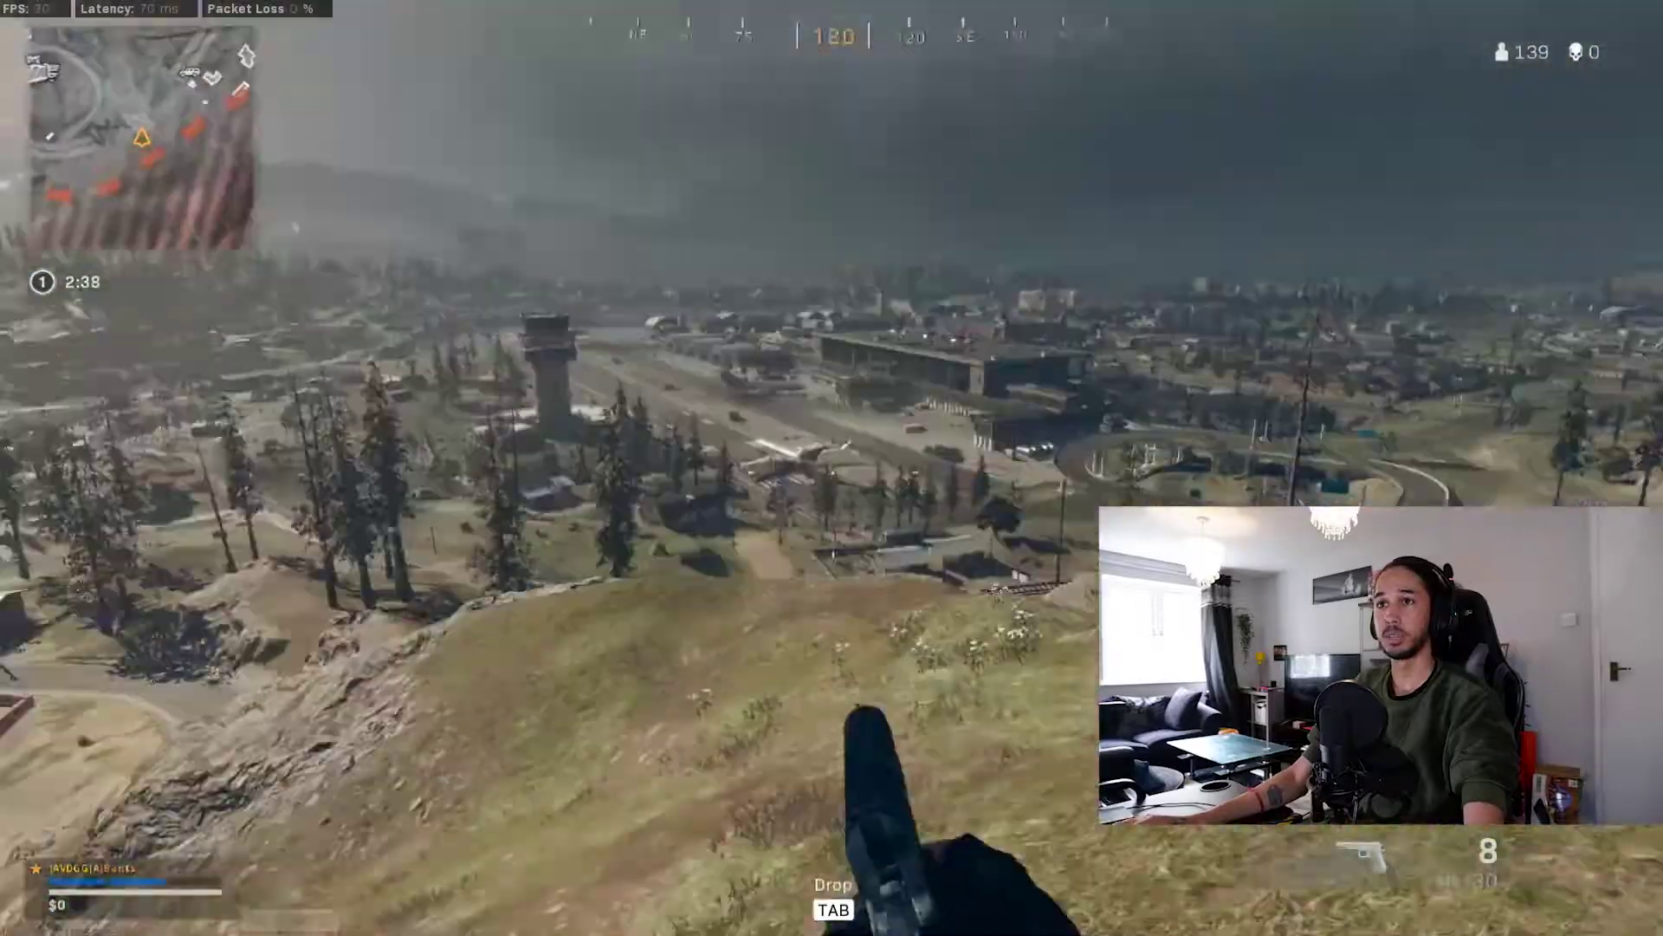
{"action": "left_click", "coordinate": [832, 468]}
{"action": "left_click", "coordinate": [832, 468]}
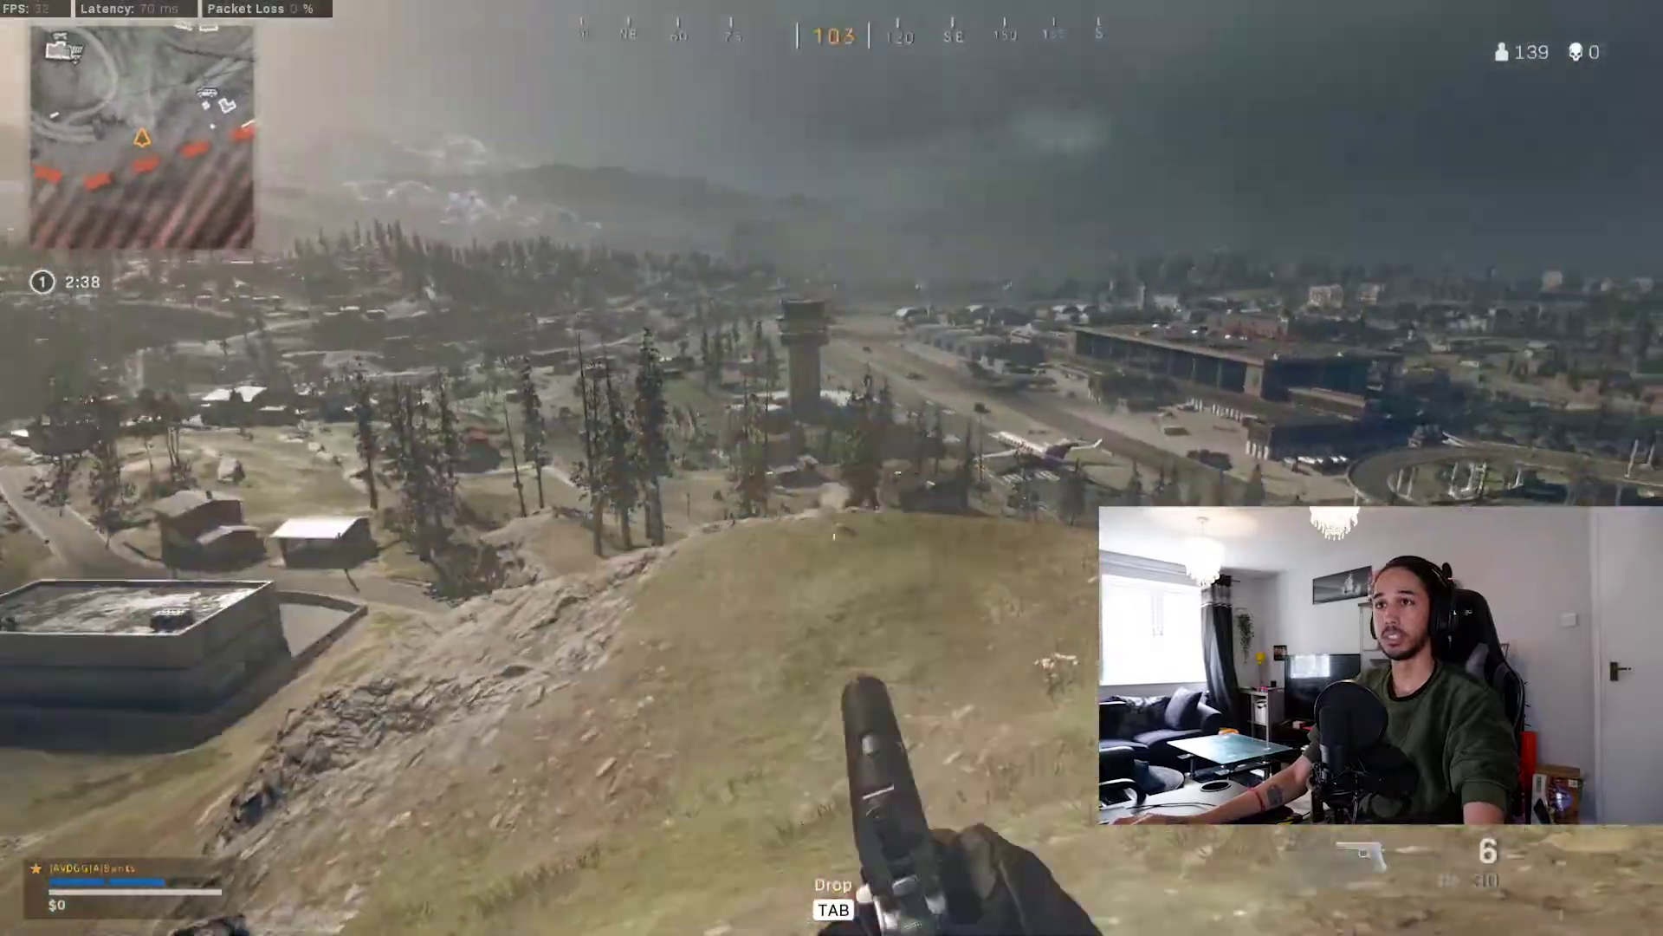
{"action": "left_click", "coordinate": [832, 468]}
{"action": "key", "text": "r"}
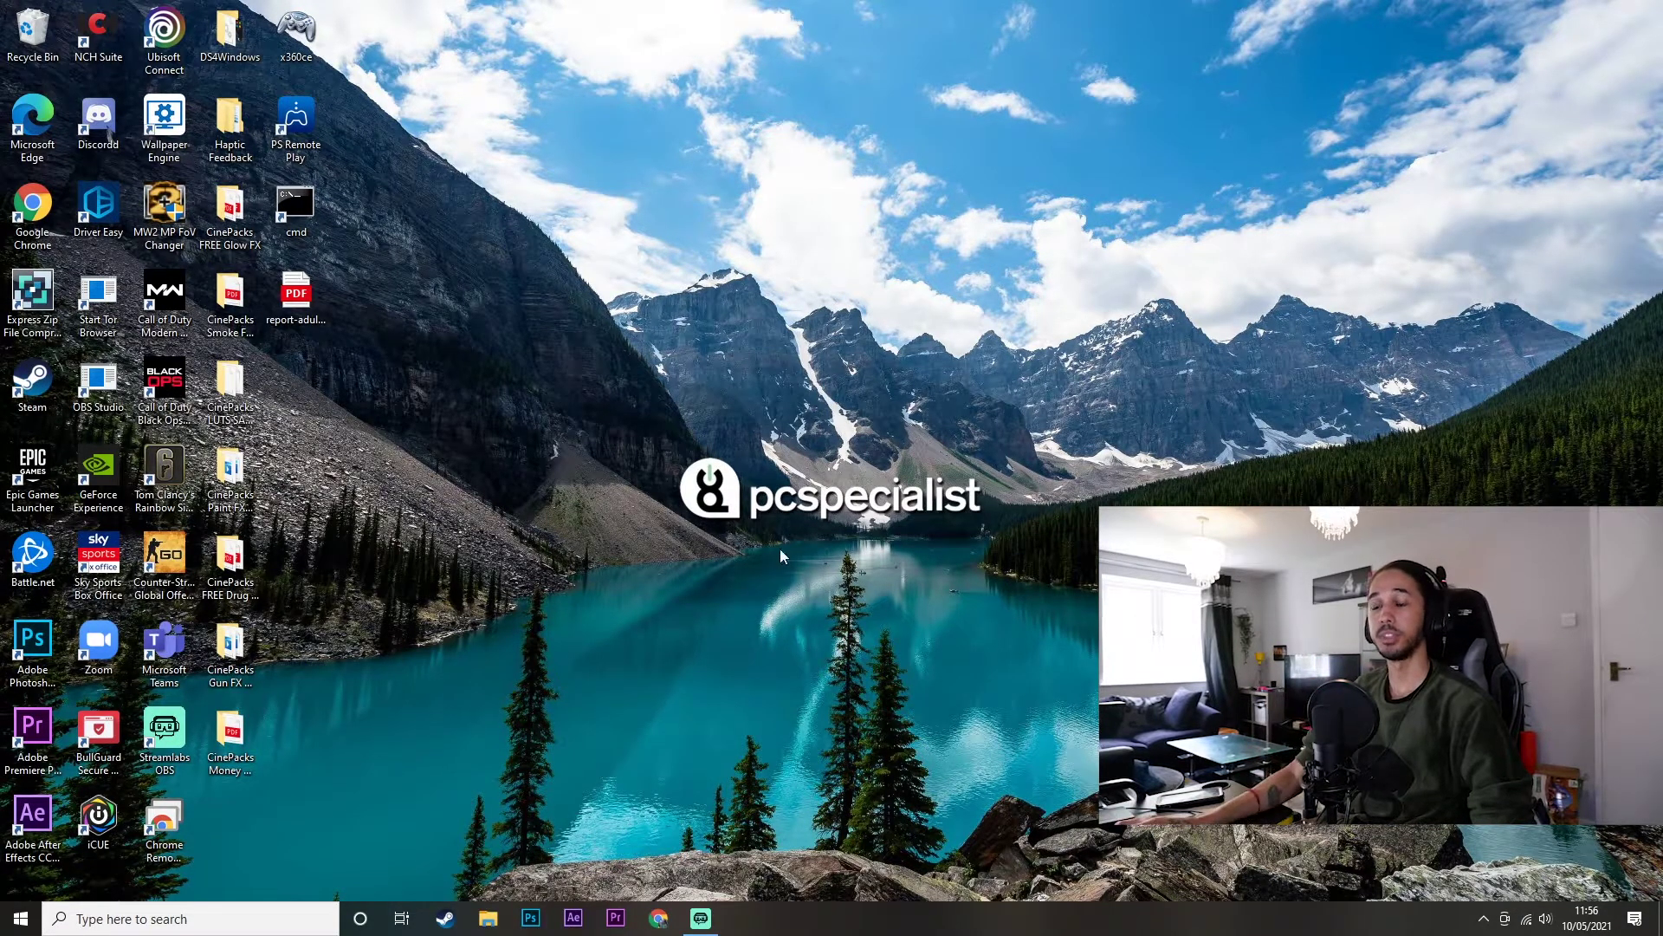
Step: Open GeForce Experience and view its driver page
{"action": "double_click", "coordinate": [111, 485]}
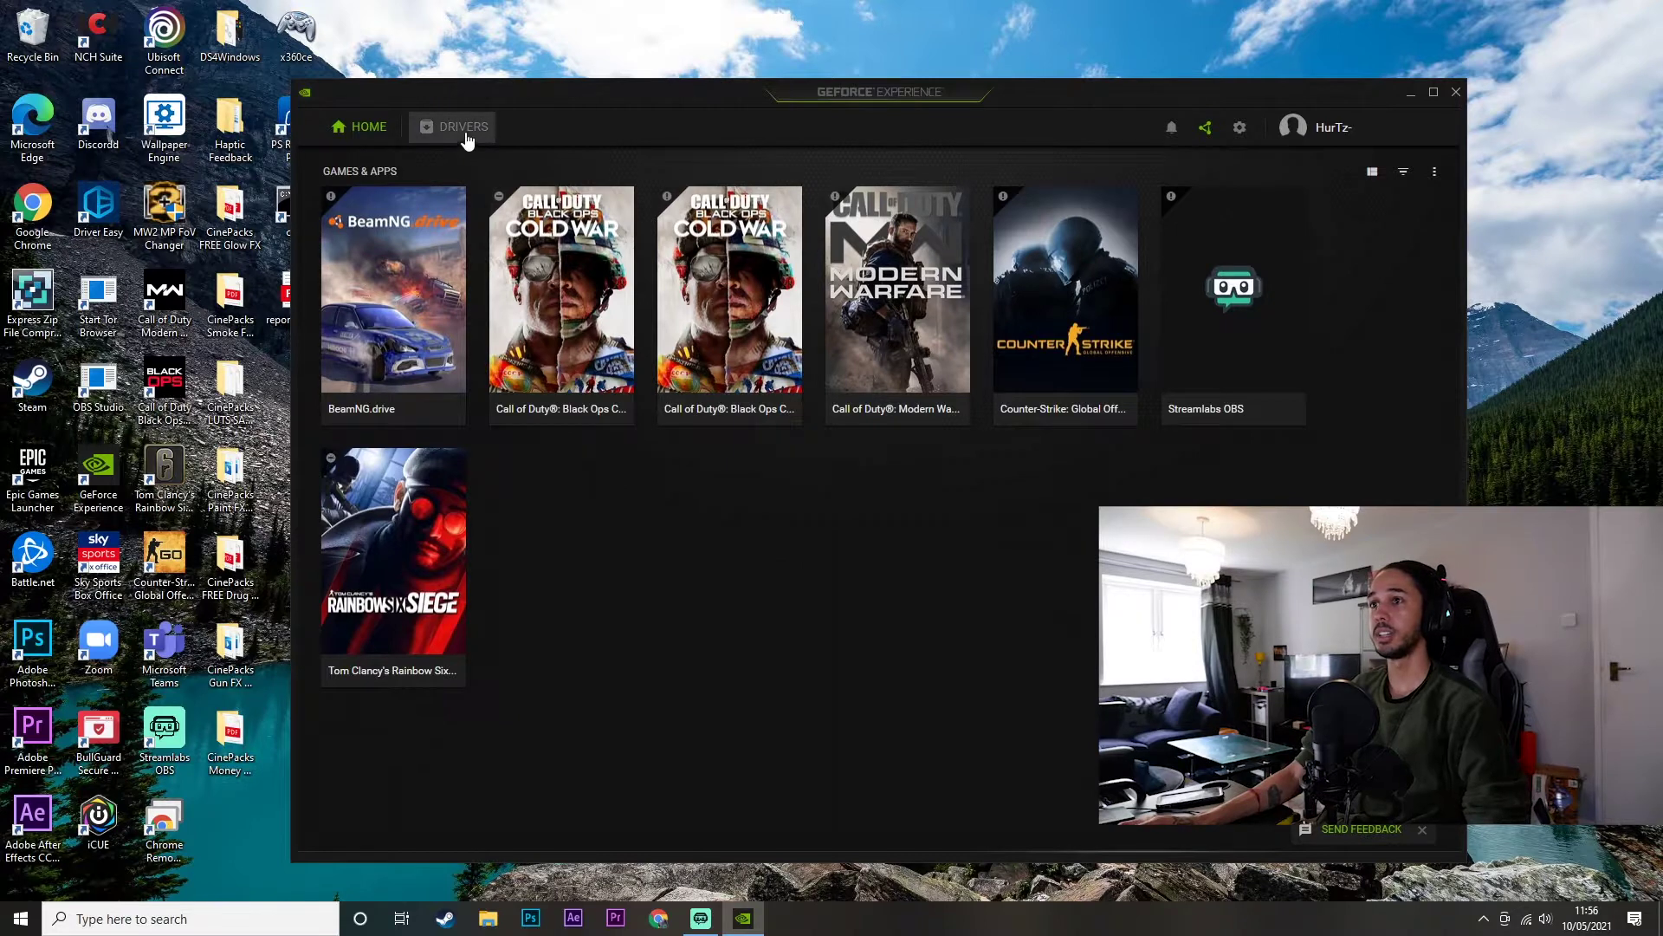
{"action": "left_click", "coordinate": [465, 130]}
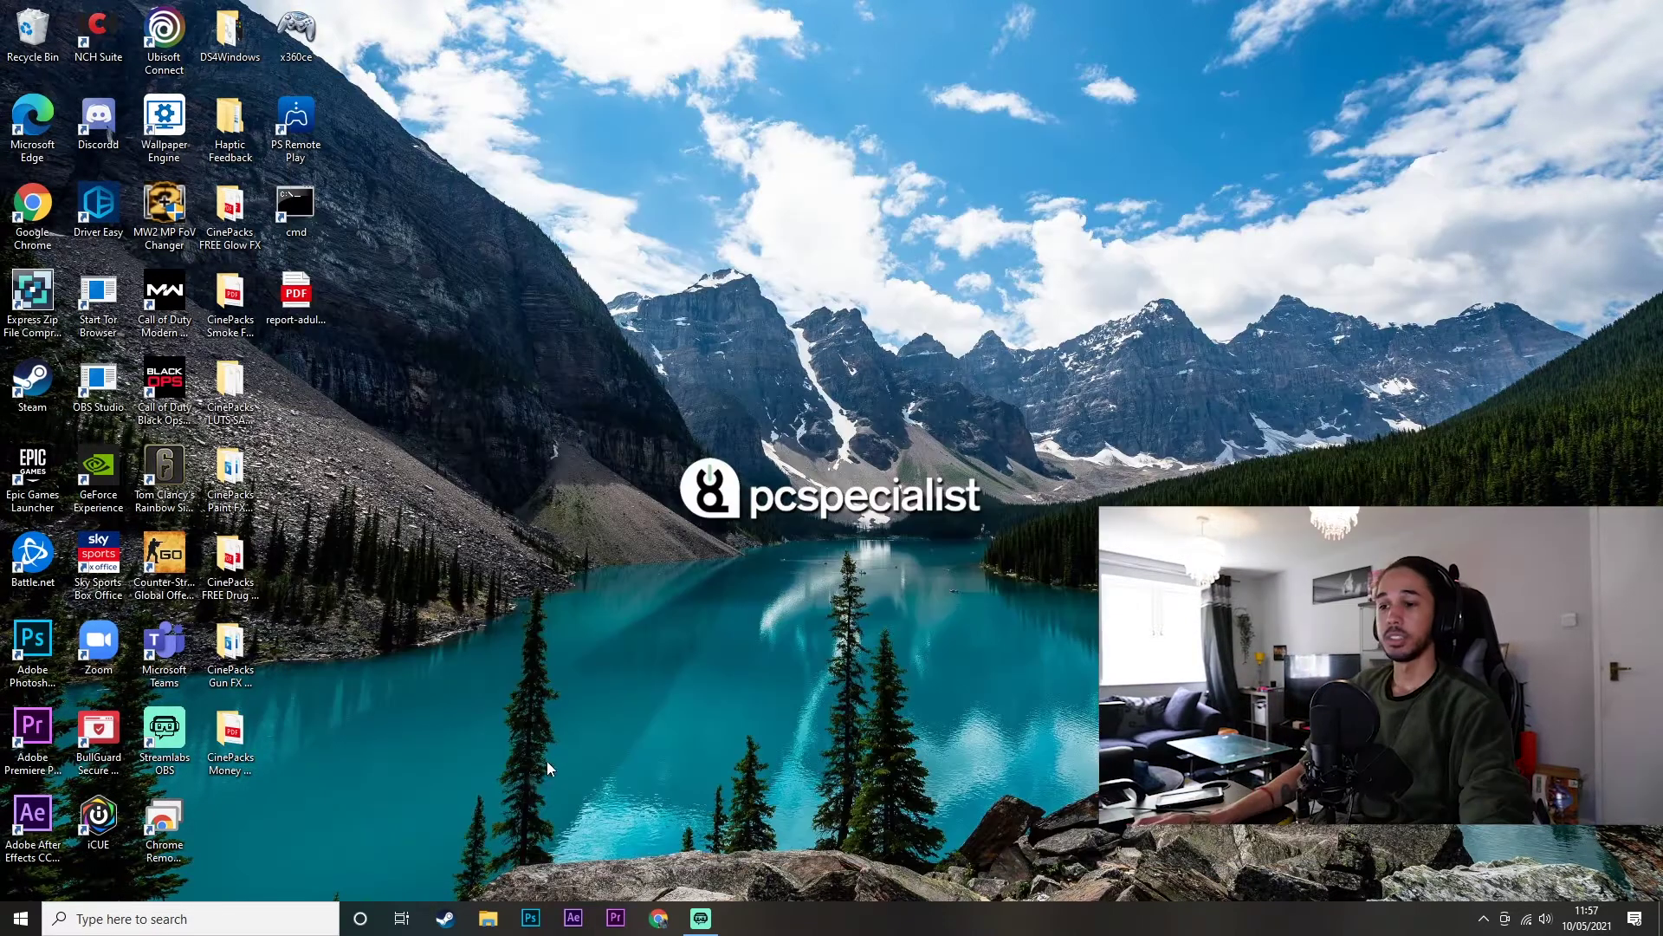
Step: Find the Background apps system settings and turn off letting apps run in the background
{"action": "left_click", "coordinate": [218, 924]}
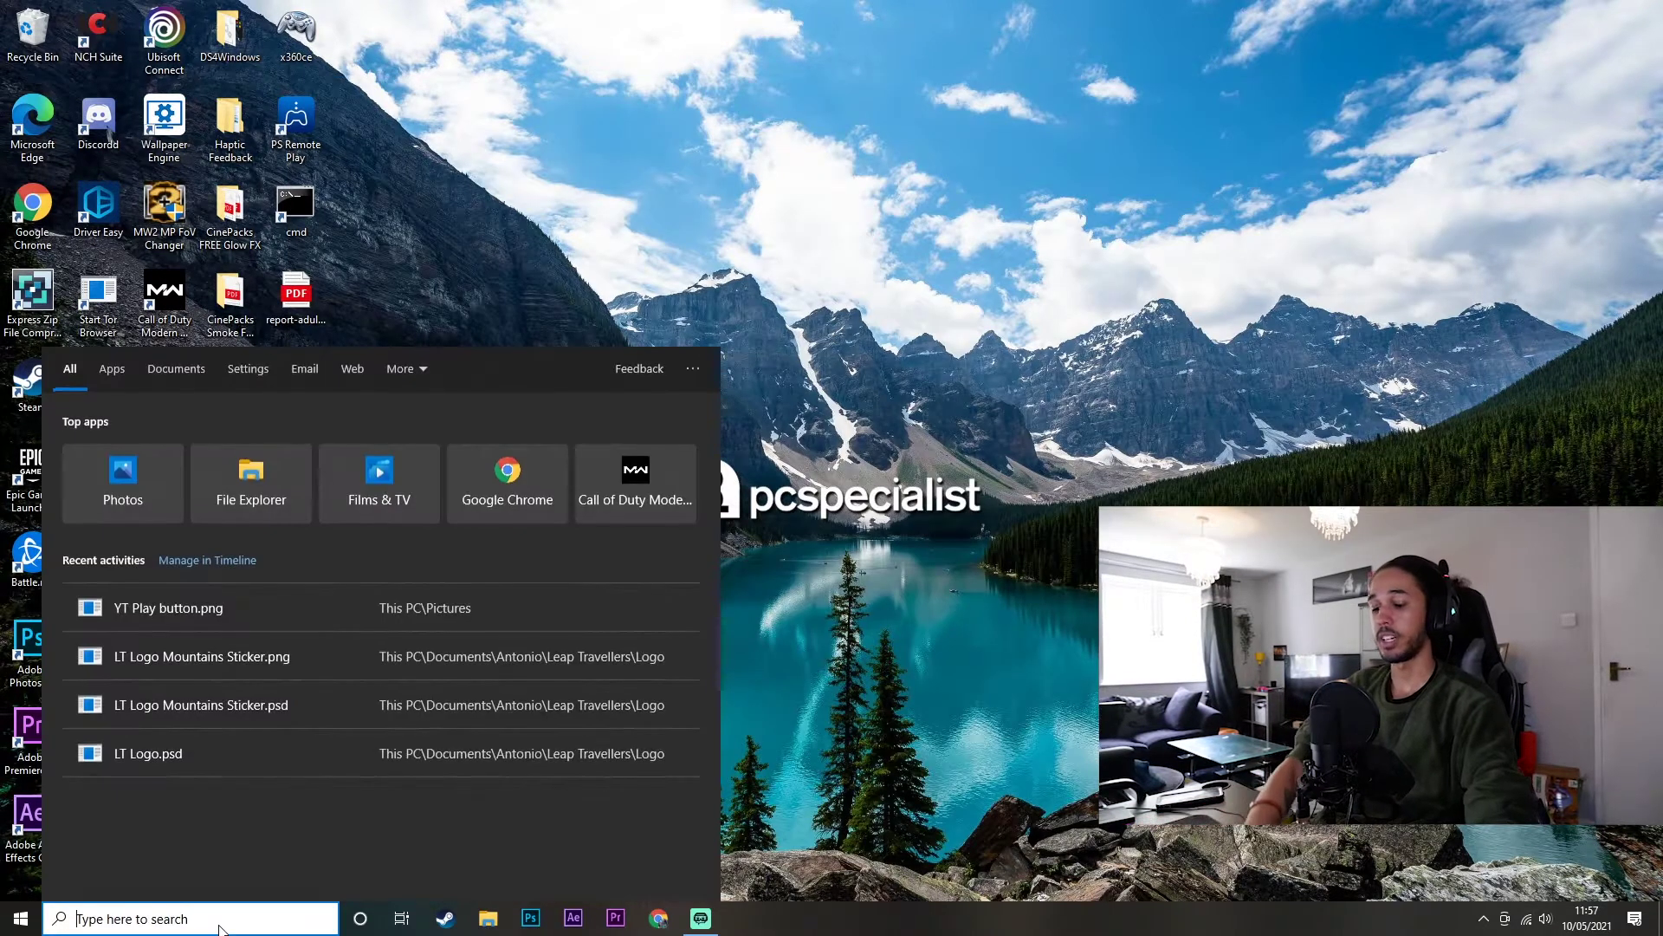
{"action": "type", "text": "back"}
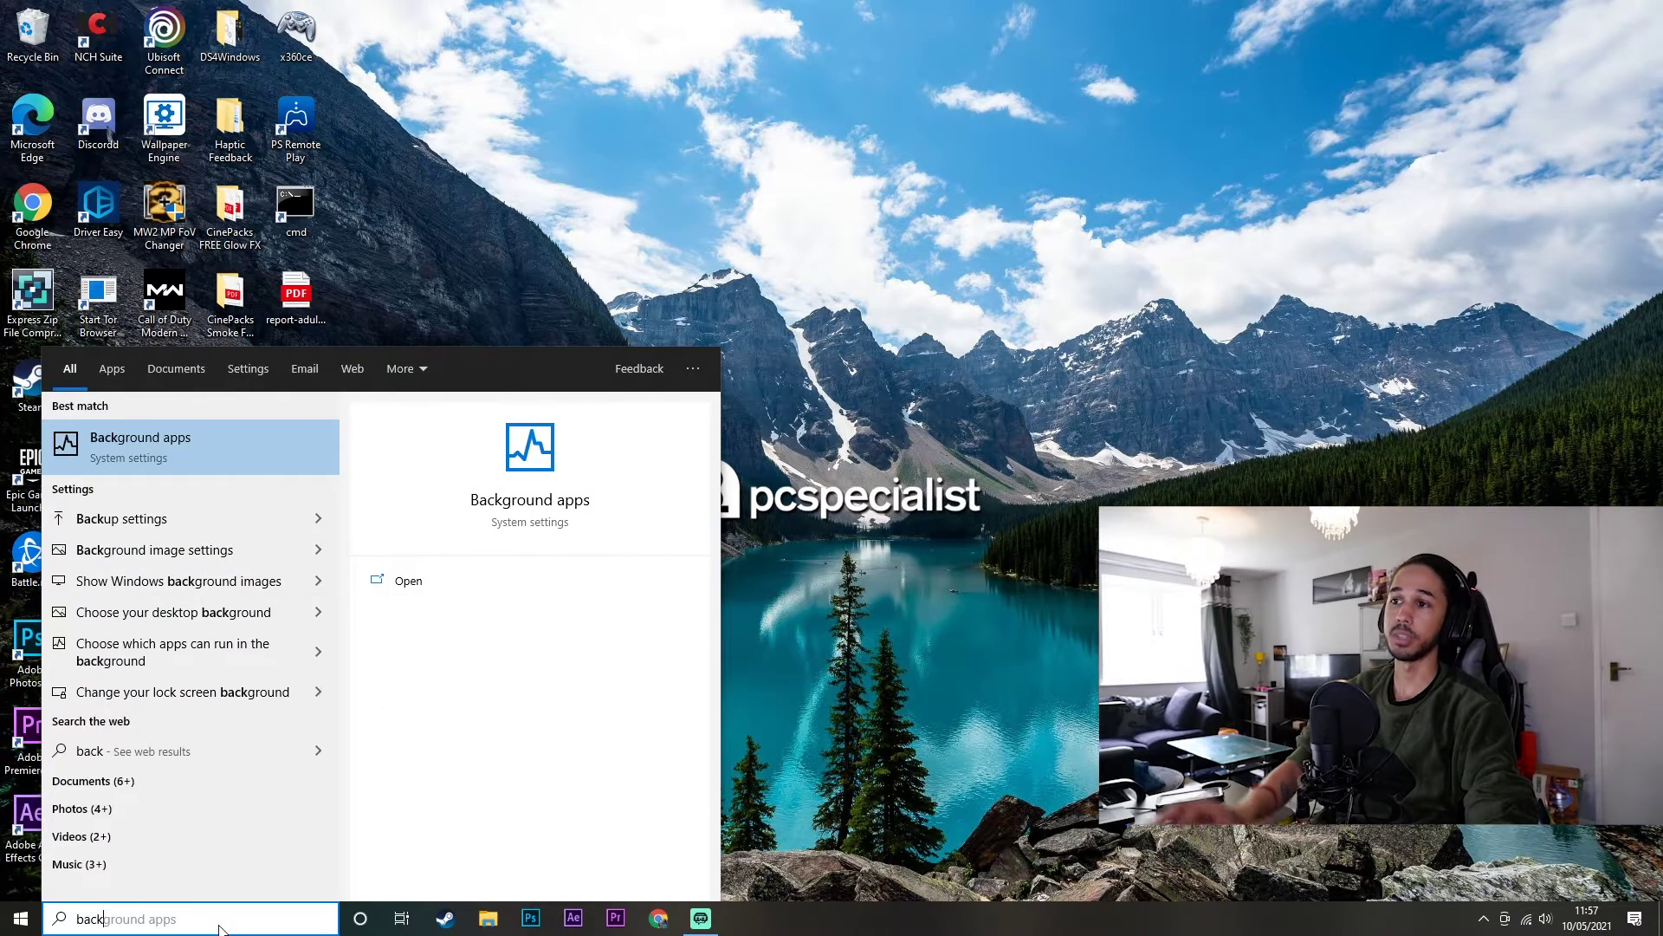
{"action": "key", "text": "Return"}
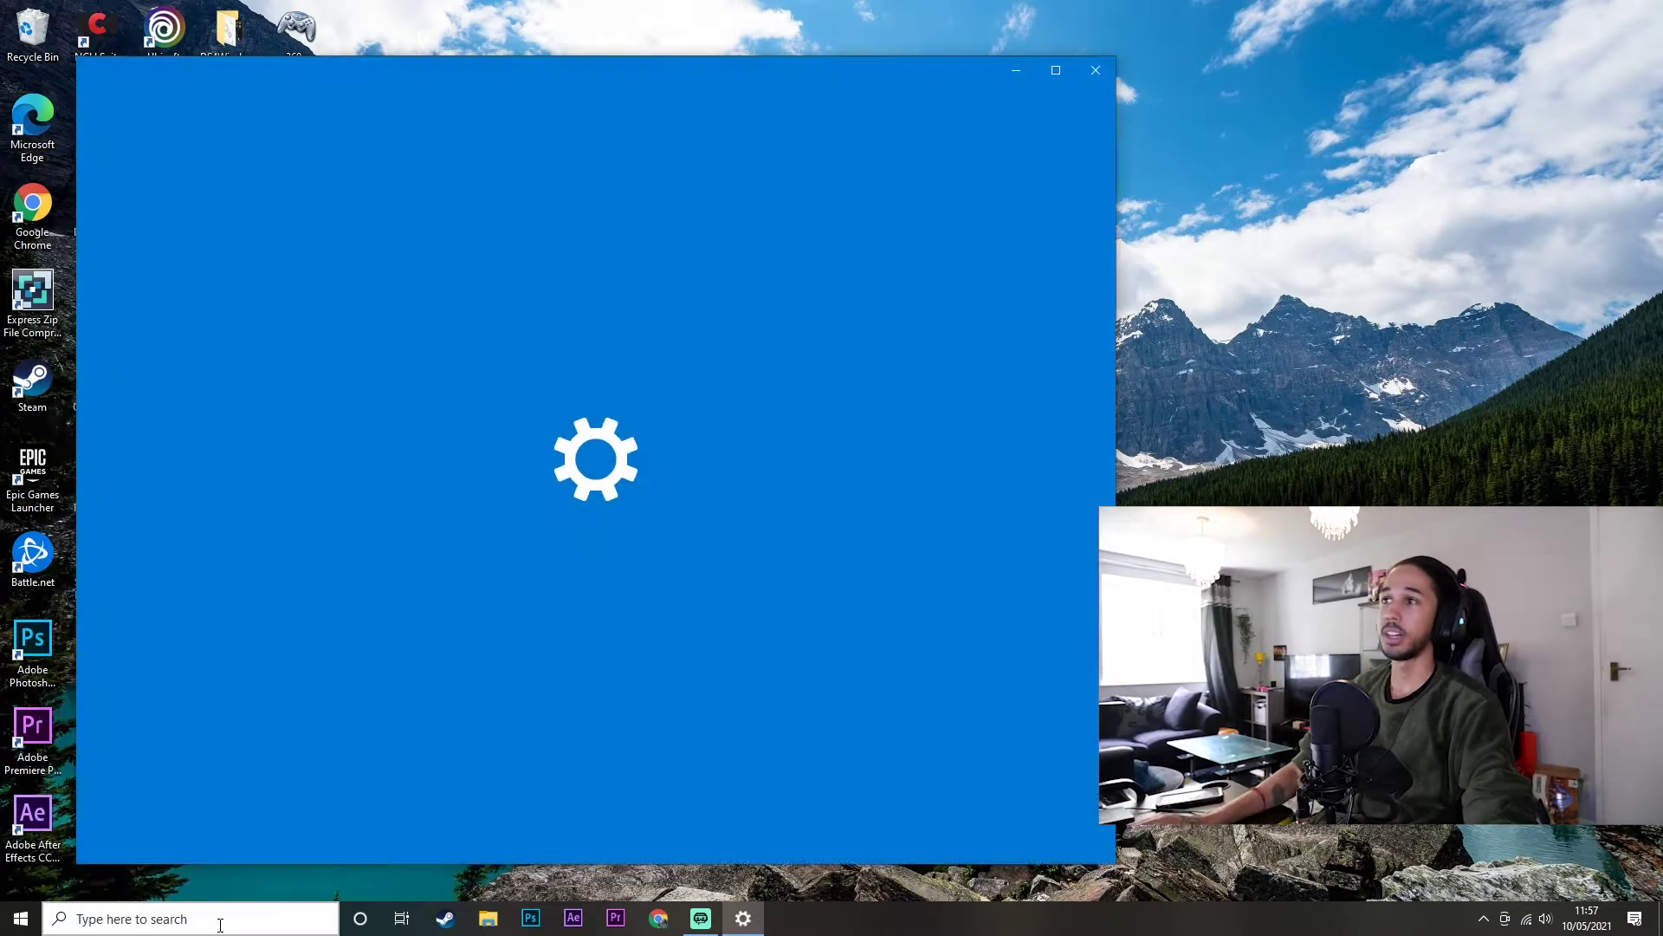
{"action": "left_click_drag", "start_coordinate": [595, 70], "coordinate": [867, 62]}
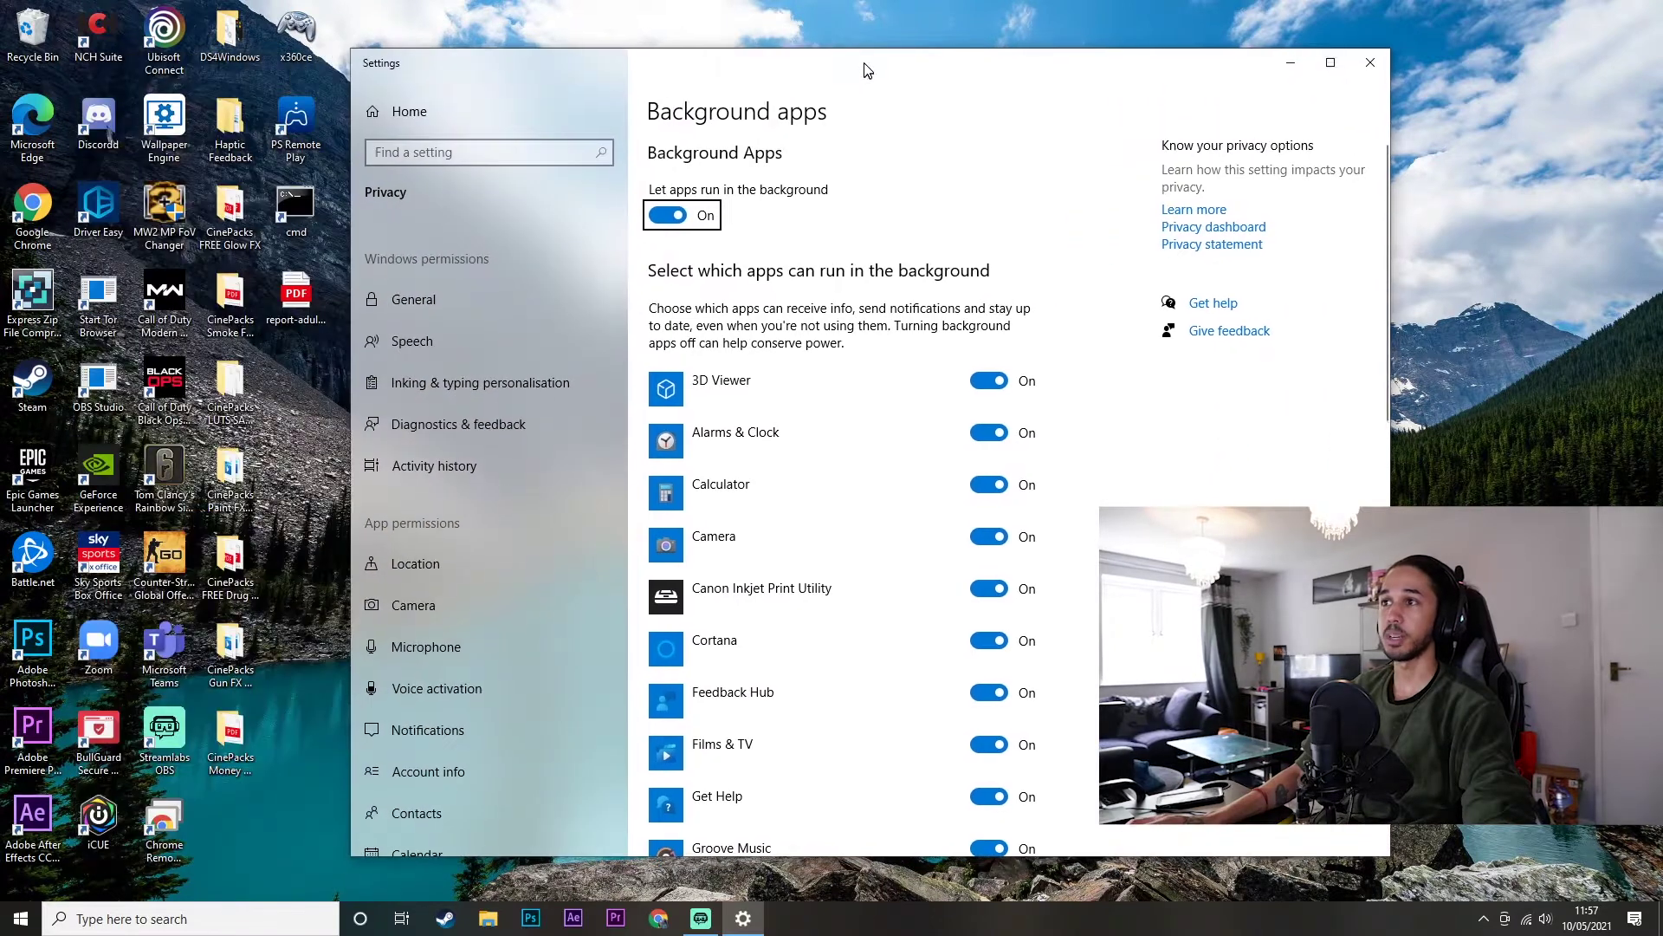
{"action": "left_click", "coordinate": [904, 245]}
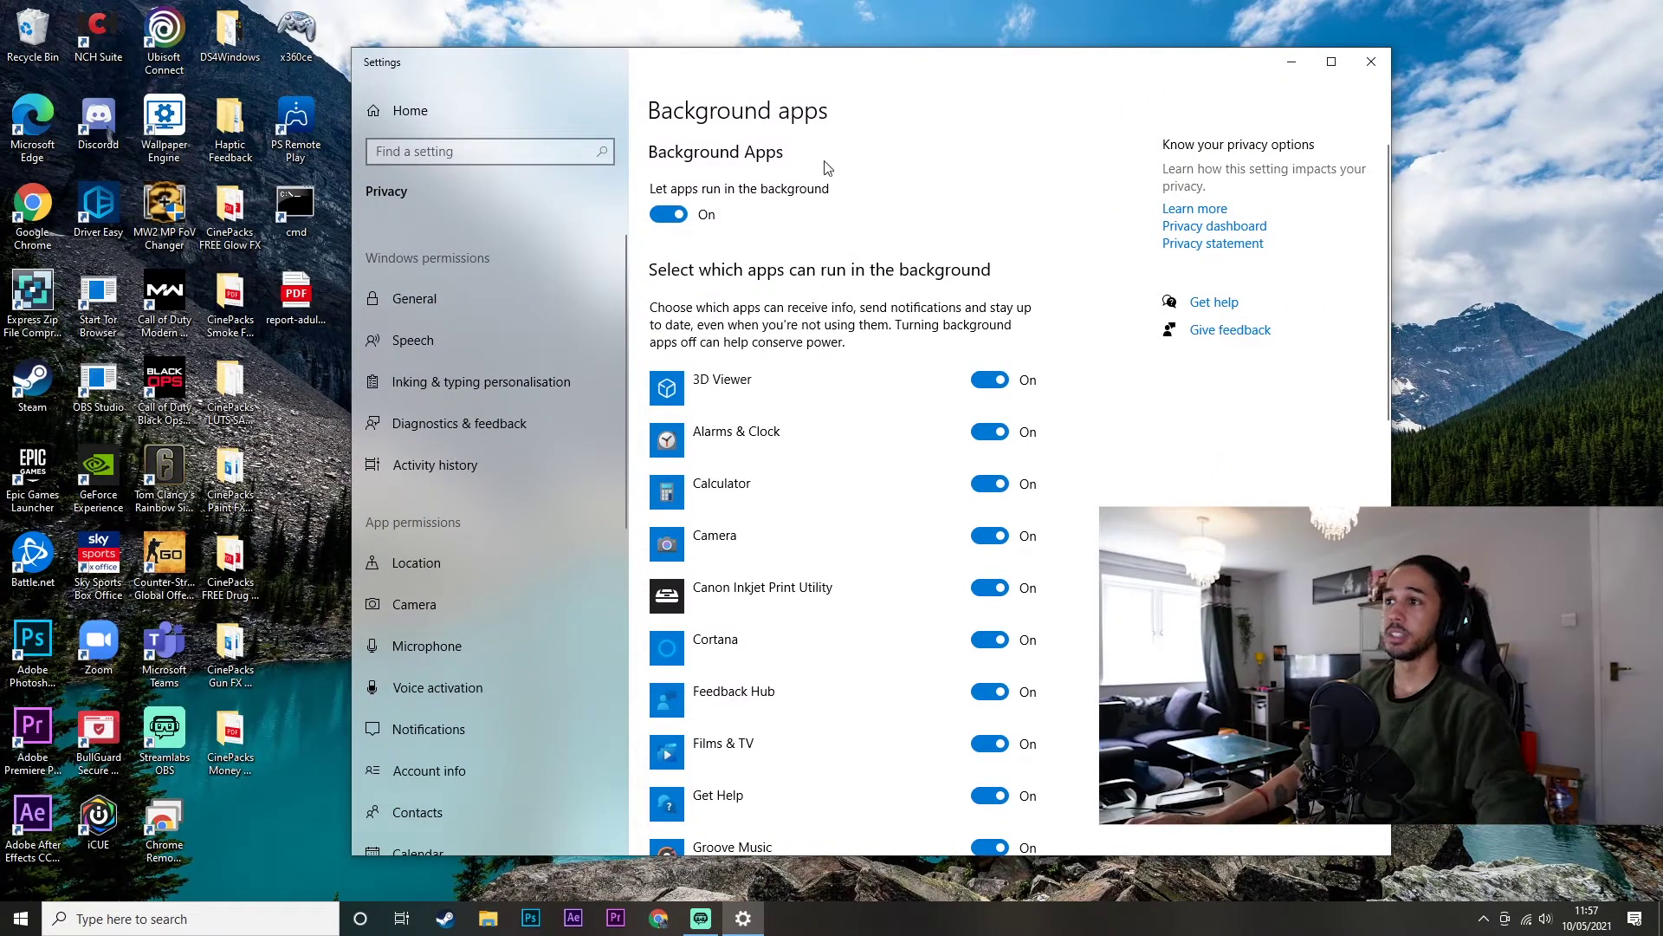
{"action": "left_click", "coordinate": [670, 217]}
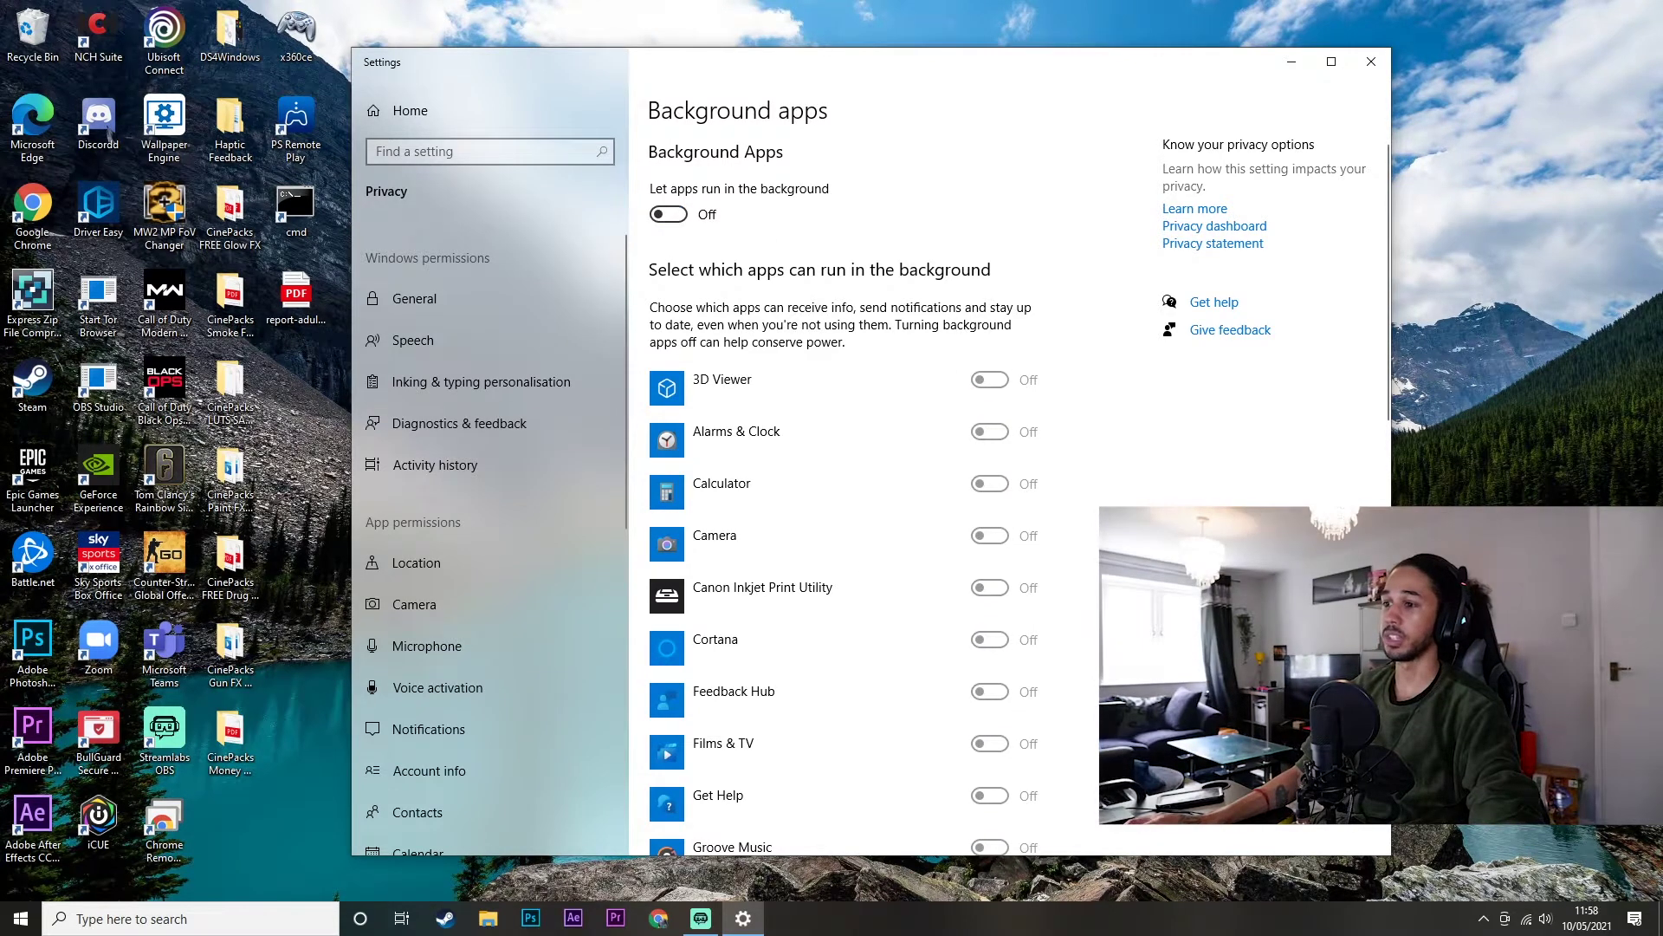
Step: Allow background apps again to look through the individual app switches, and turn the overall permission back off
{"action": "scroll", "coordinate": [977, 478], "scroll_direction": "down", "scroll_amount": 8}
{"action": "scroll", "coordinate": [977, 478], "scroll_direction": "up", "scroll_amount": 8}
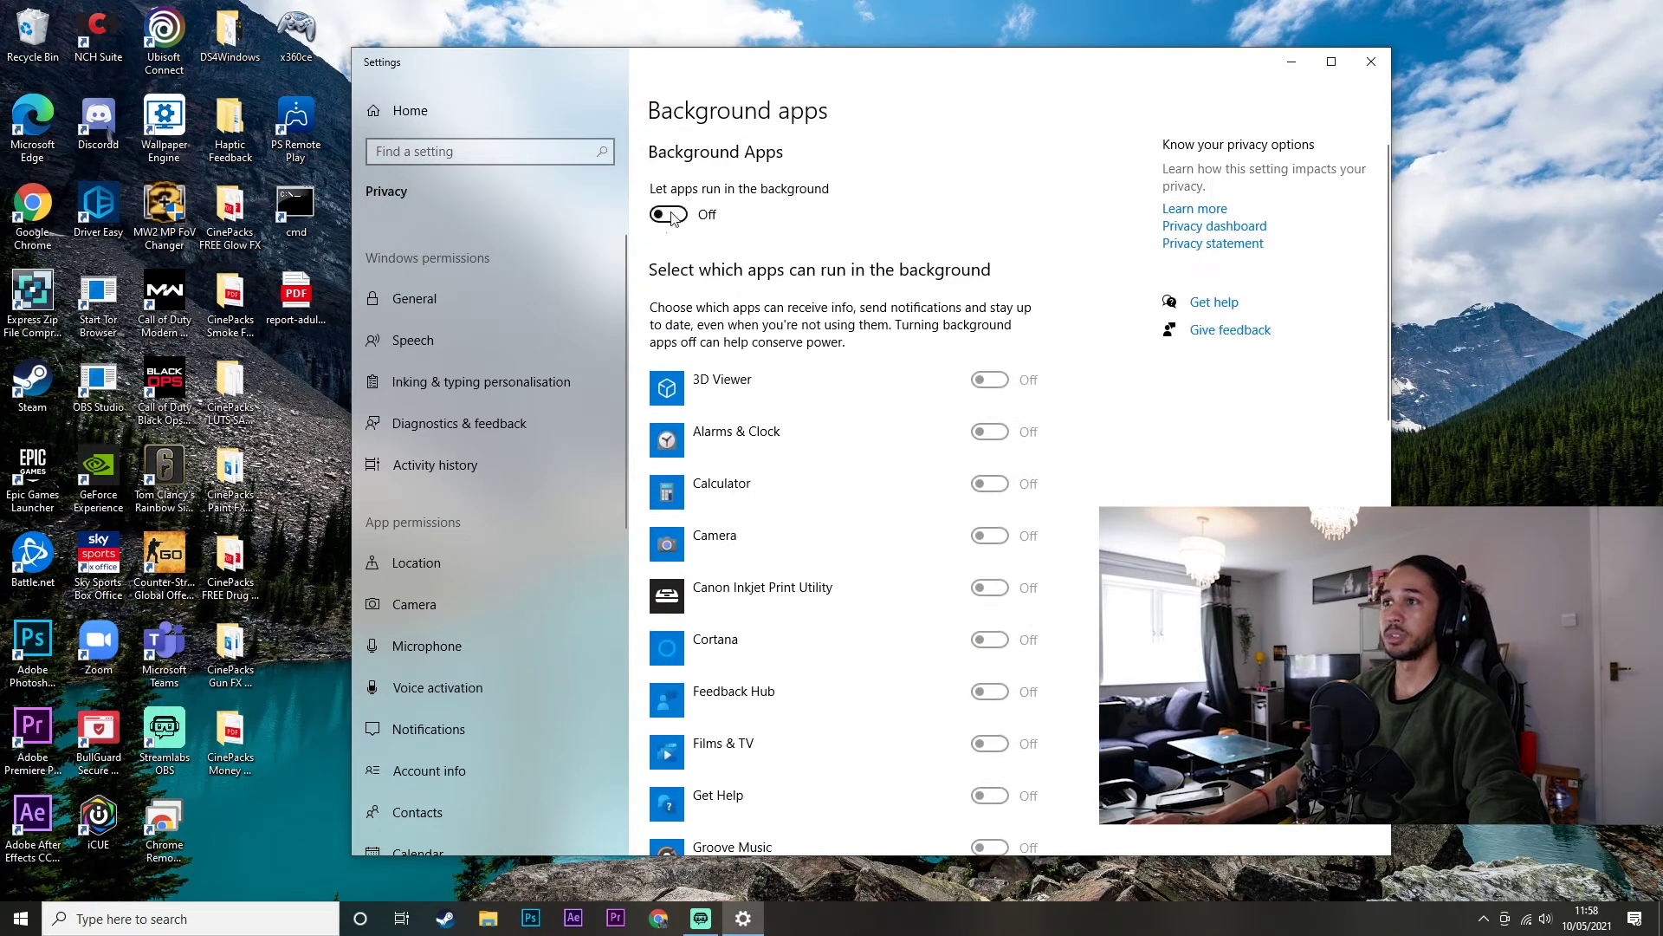
{"action": "left_click", "coordinate": [670, 216]}
{"action": "scroll", "coordinate": [988, 564], "scroll_direction": "down", "scroll_amount": 12}
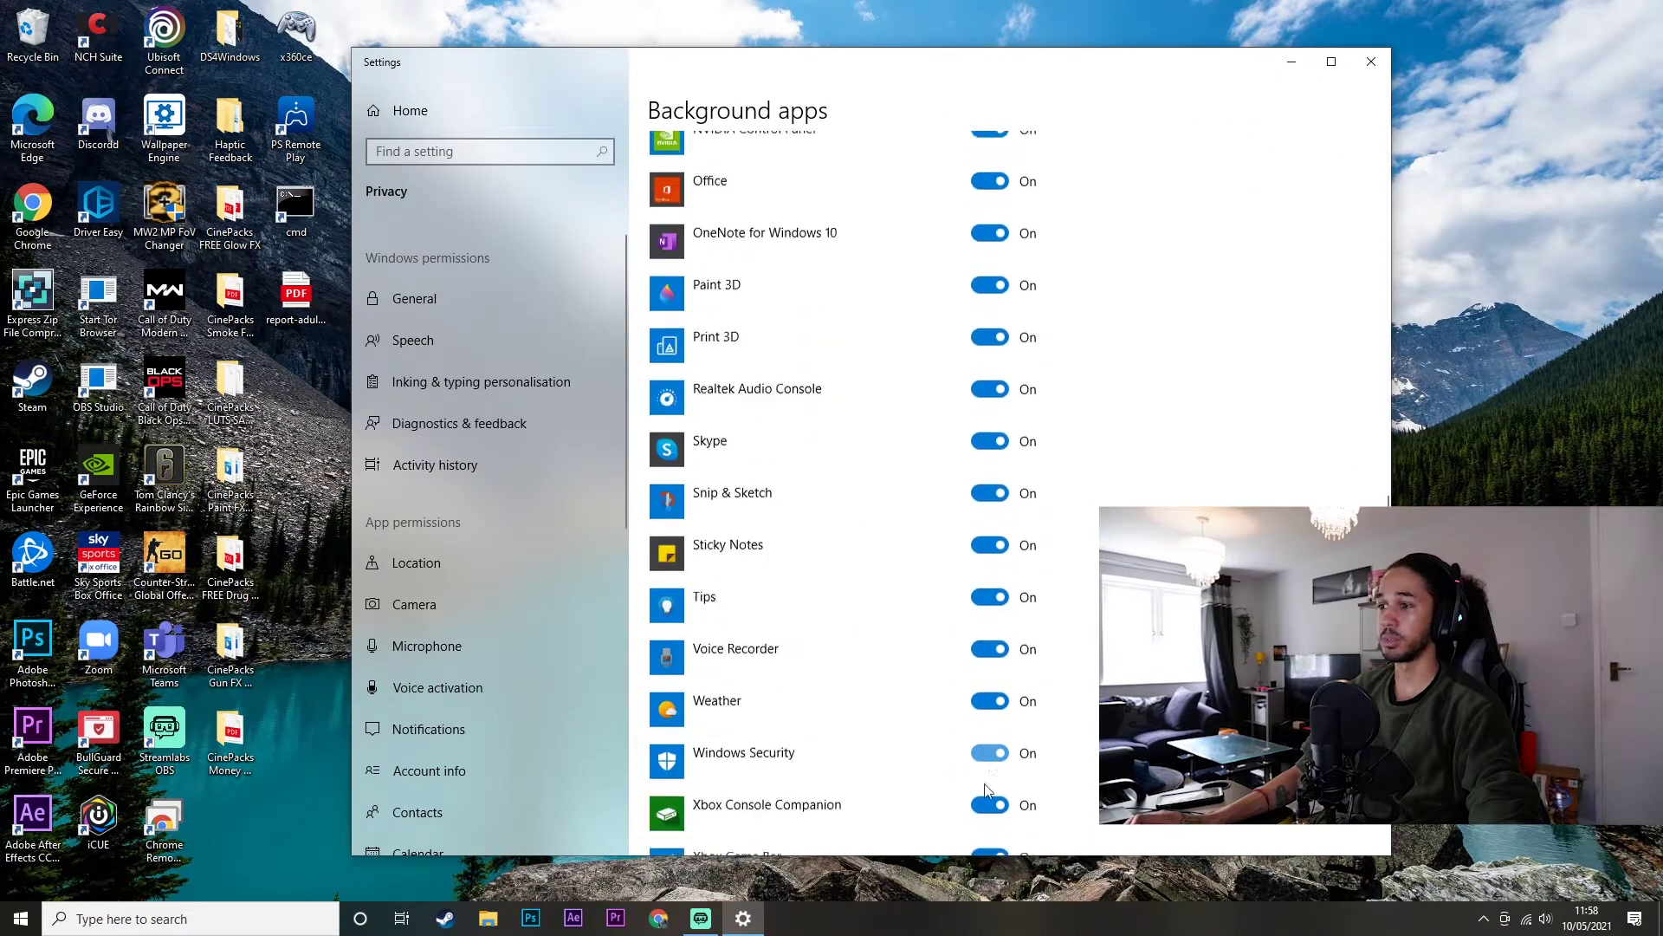
{"action": "scroll", "coordinate": [988, 754], "scroll_direction": "up", "scroll_amount": 12}
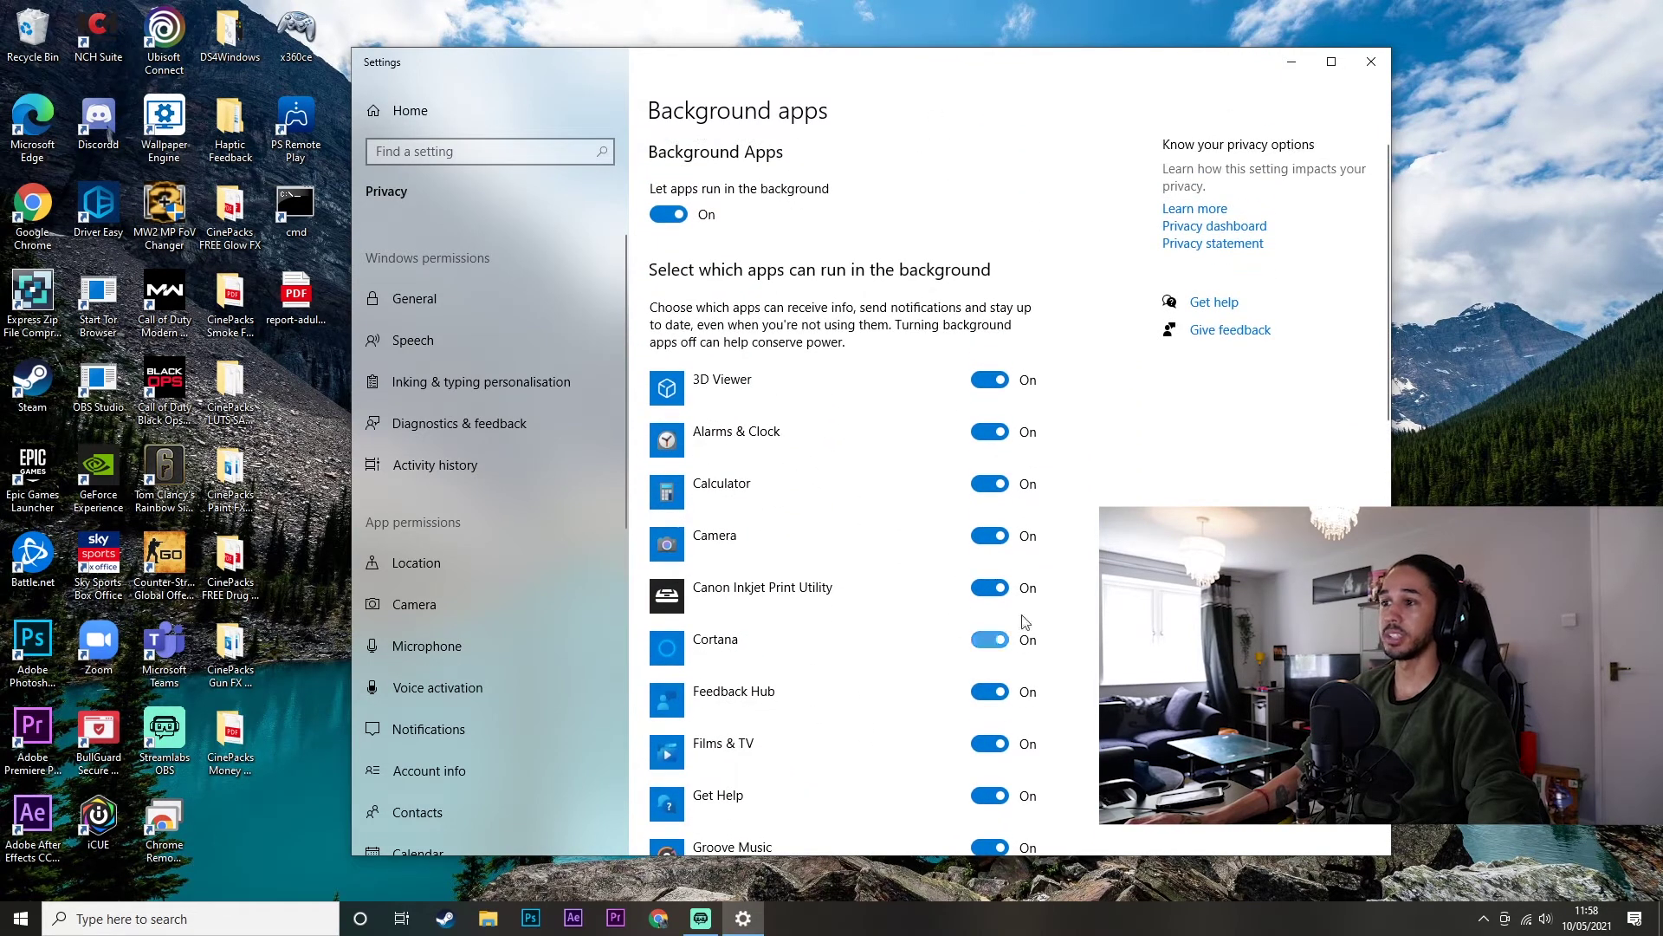
{"action": "left_click", "coordinate": [677, 217]}
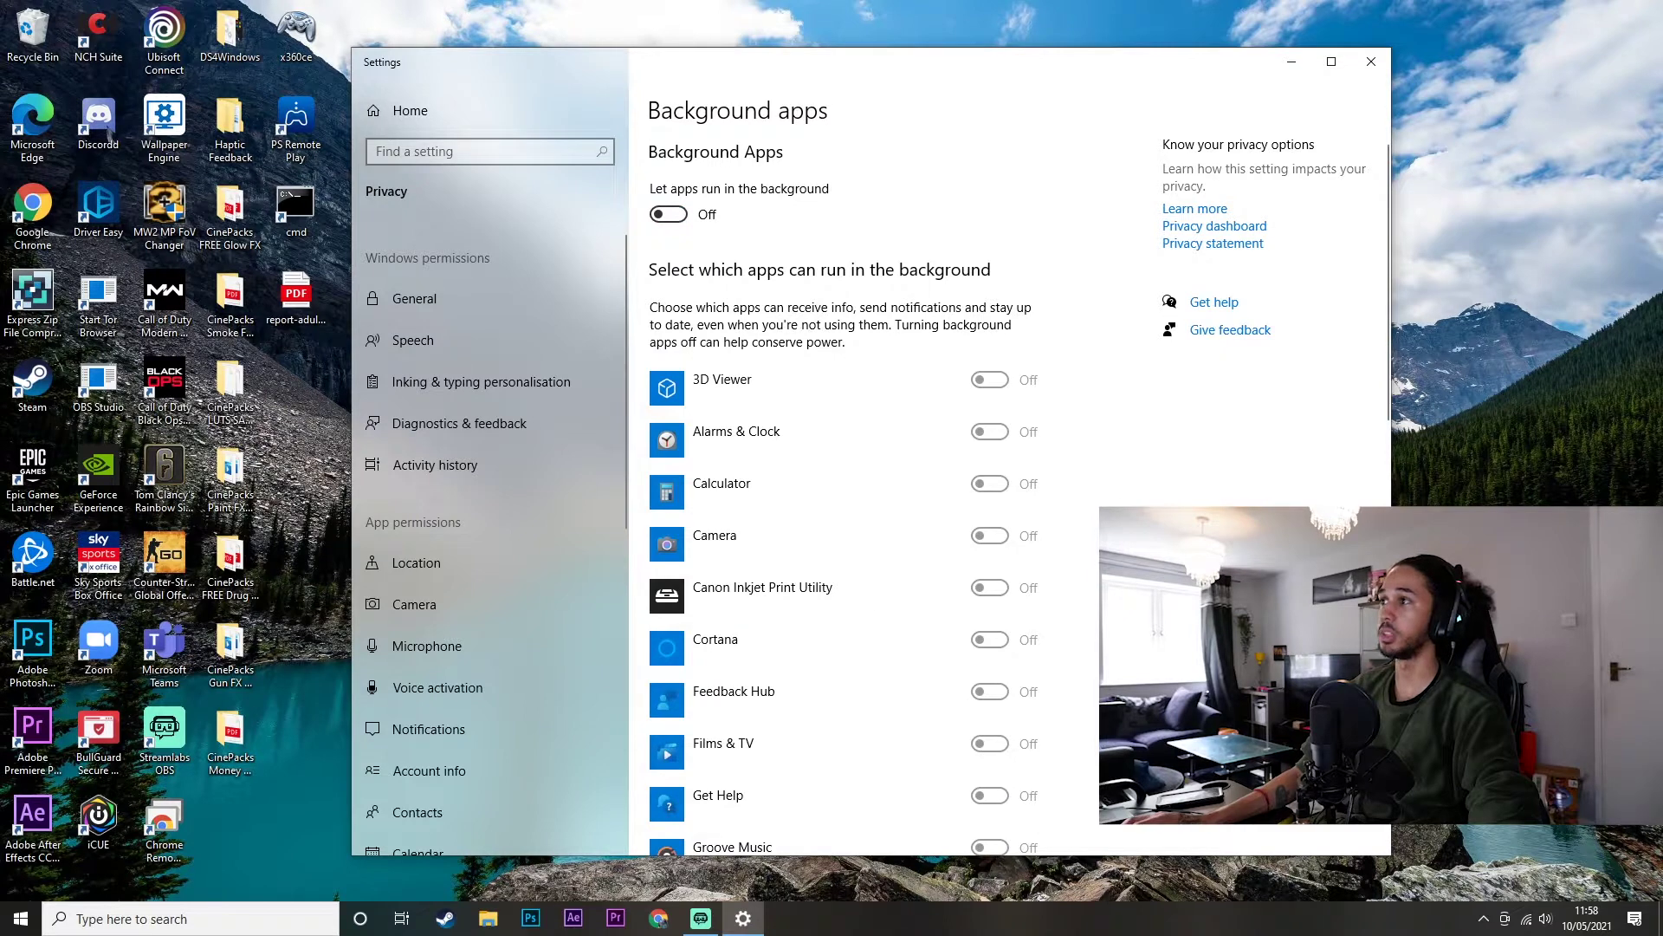
Step: Close the background apps settings, find the Game Mode settings and open the related Graphics settings
{"action": "left_click", "coordinate": [1371, 60]}
{"action": "left_click", "coordinate": [191, 925]}
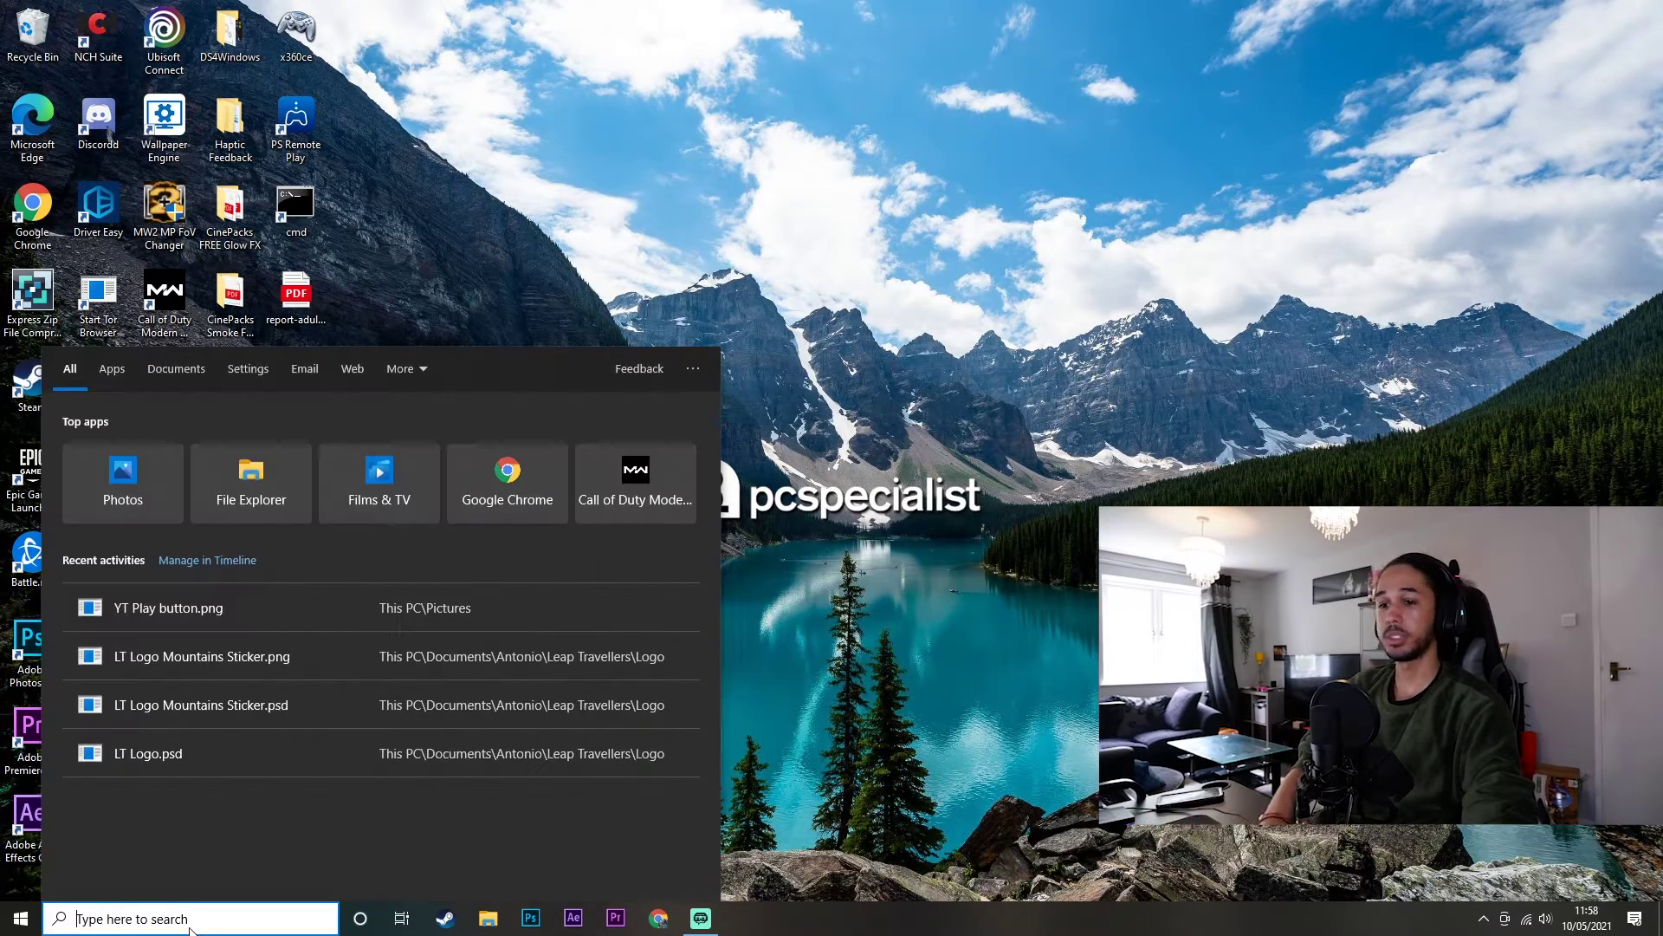
{"action": "type", "text": "game mode settings"}
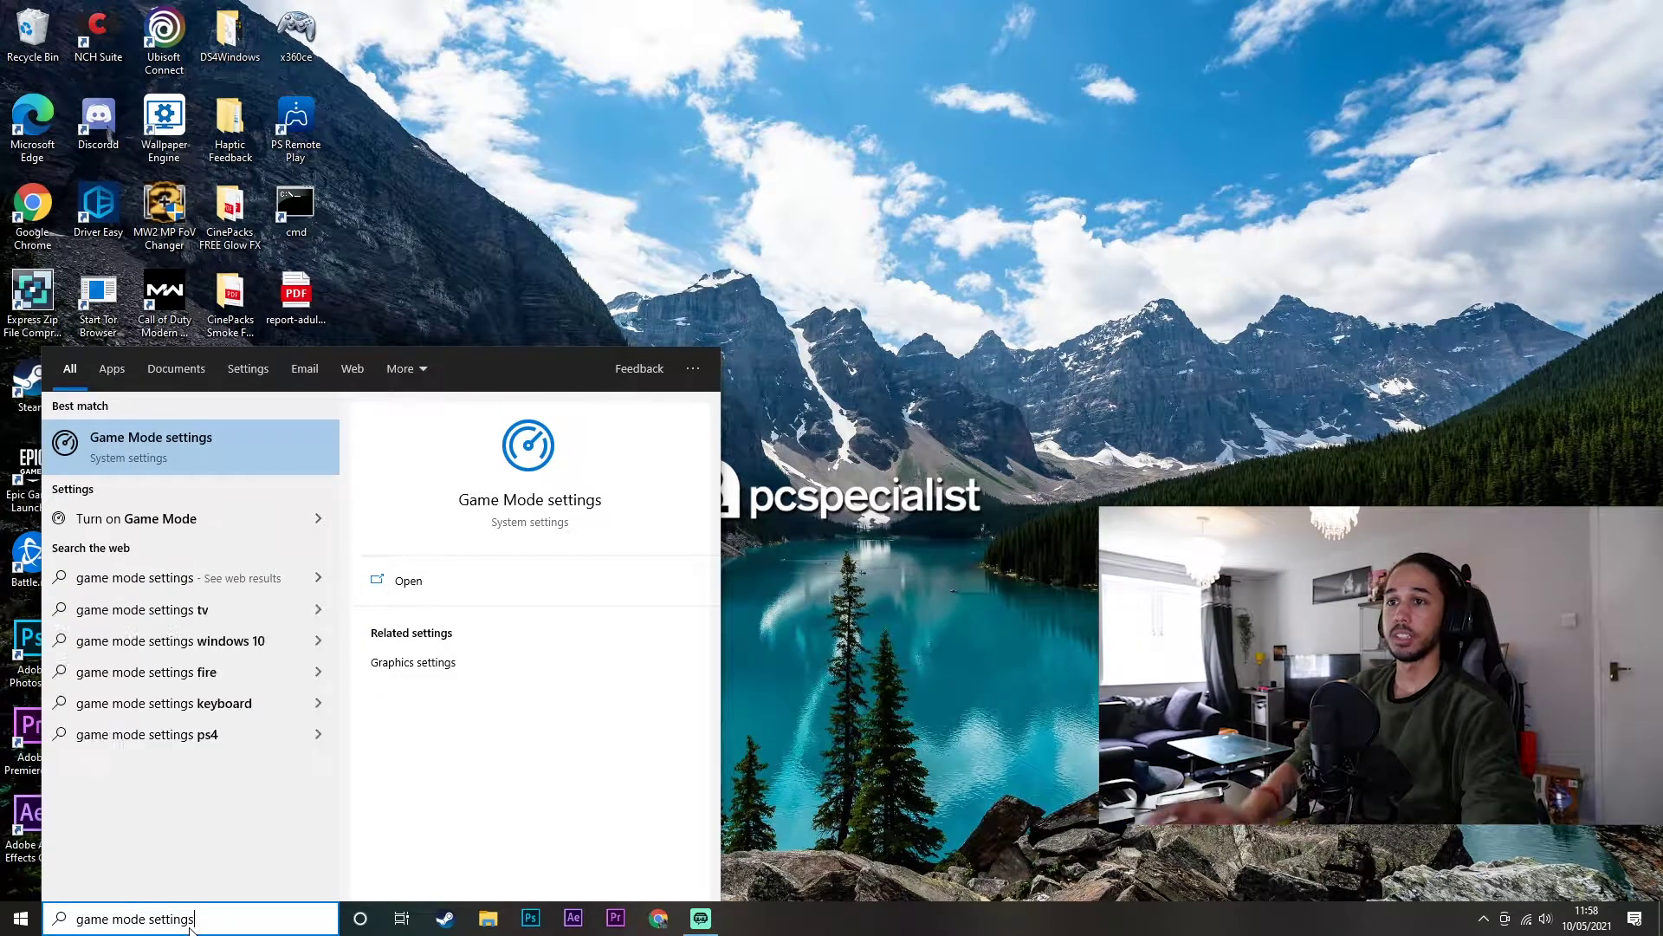
{"action": "key", "text": "Return"}
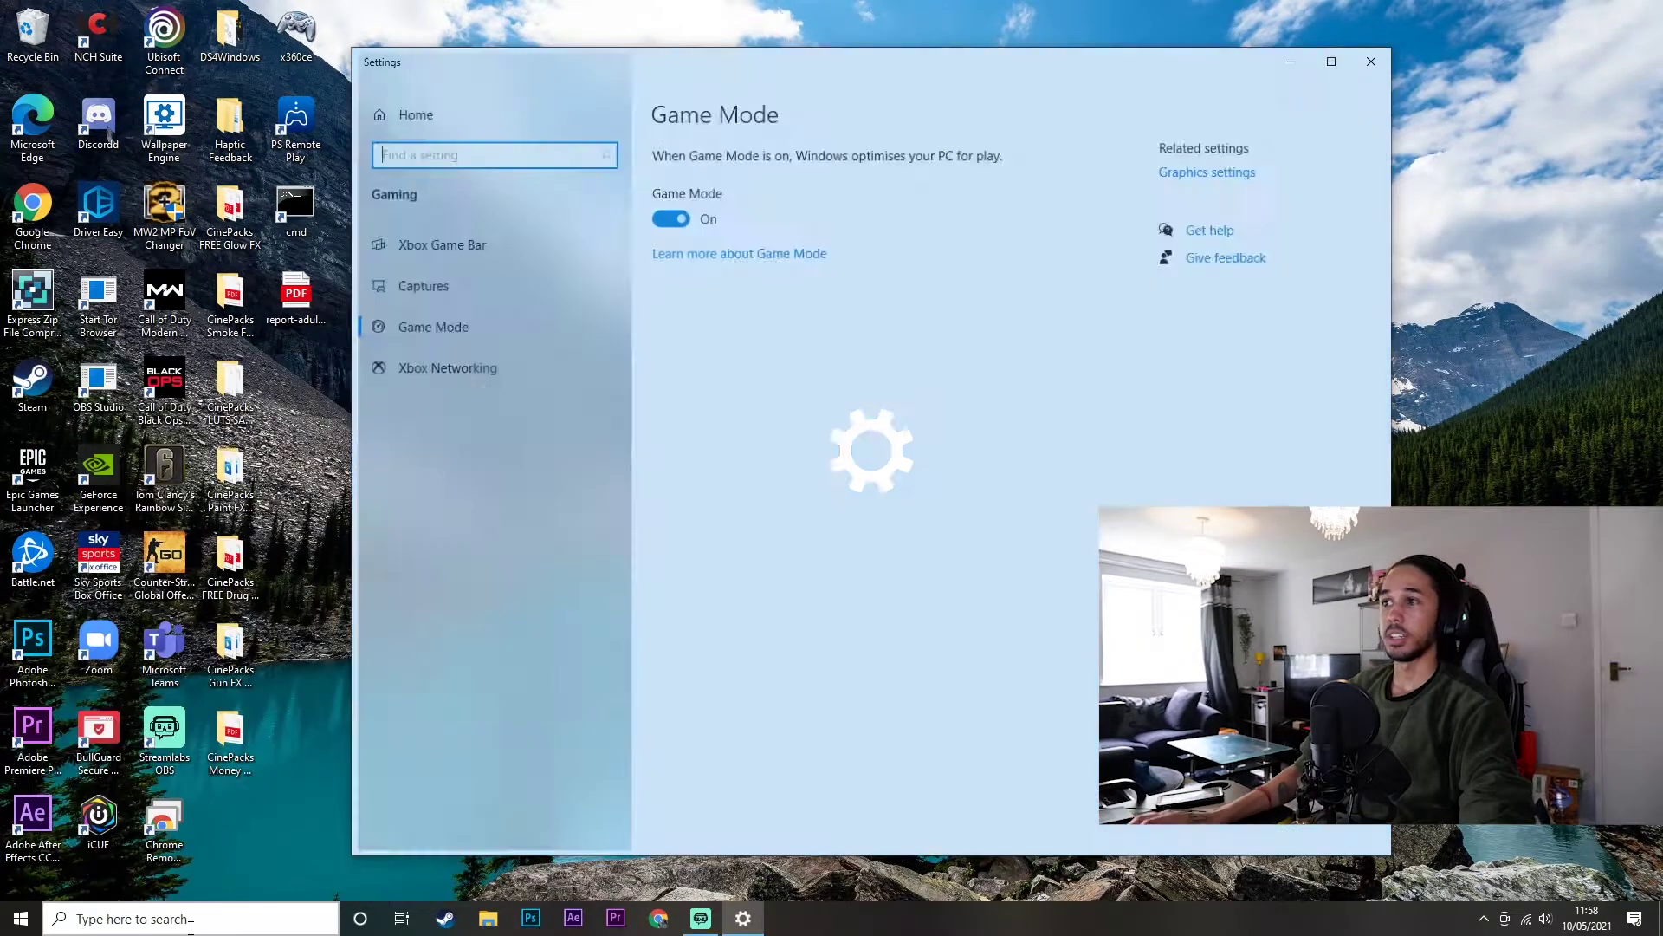
{"action": "left_click", "coordinate": [1211, 171]}
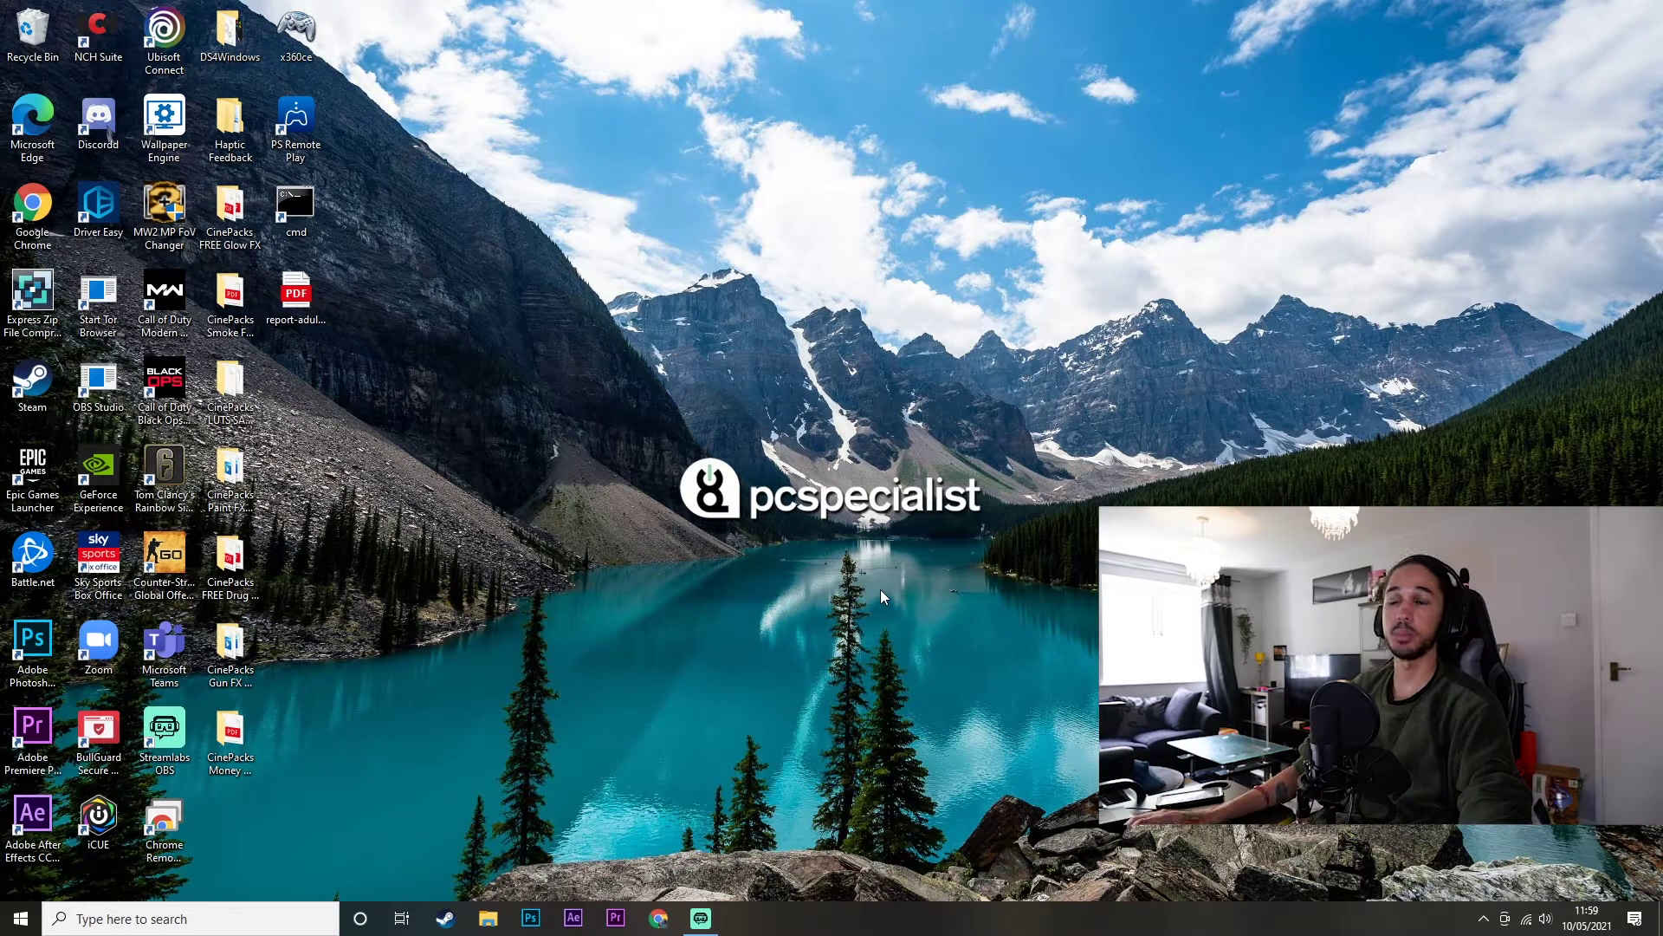
Step: Open the adaptor properties for Display 1 from the advanced display settings and show its monitor settings
{"action": "right_click", "coordinate": [840, 535]}
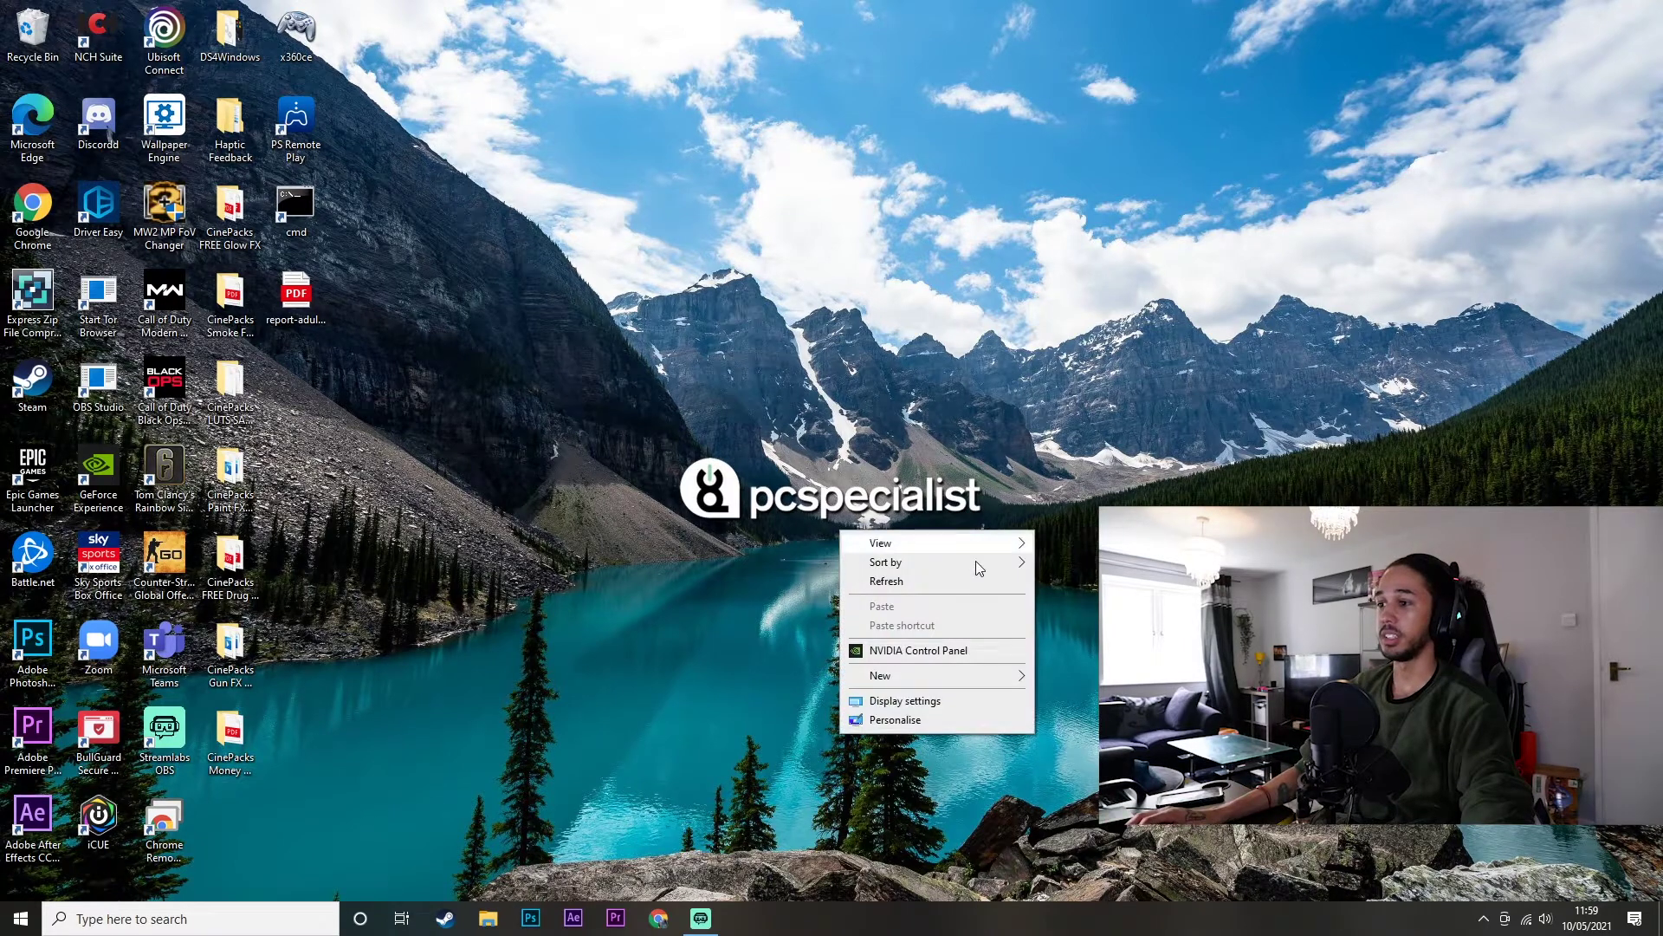
{"action": "left_click", "coordinate": [900, 701]}
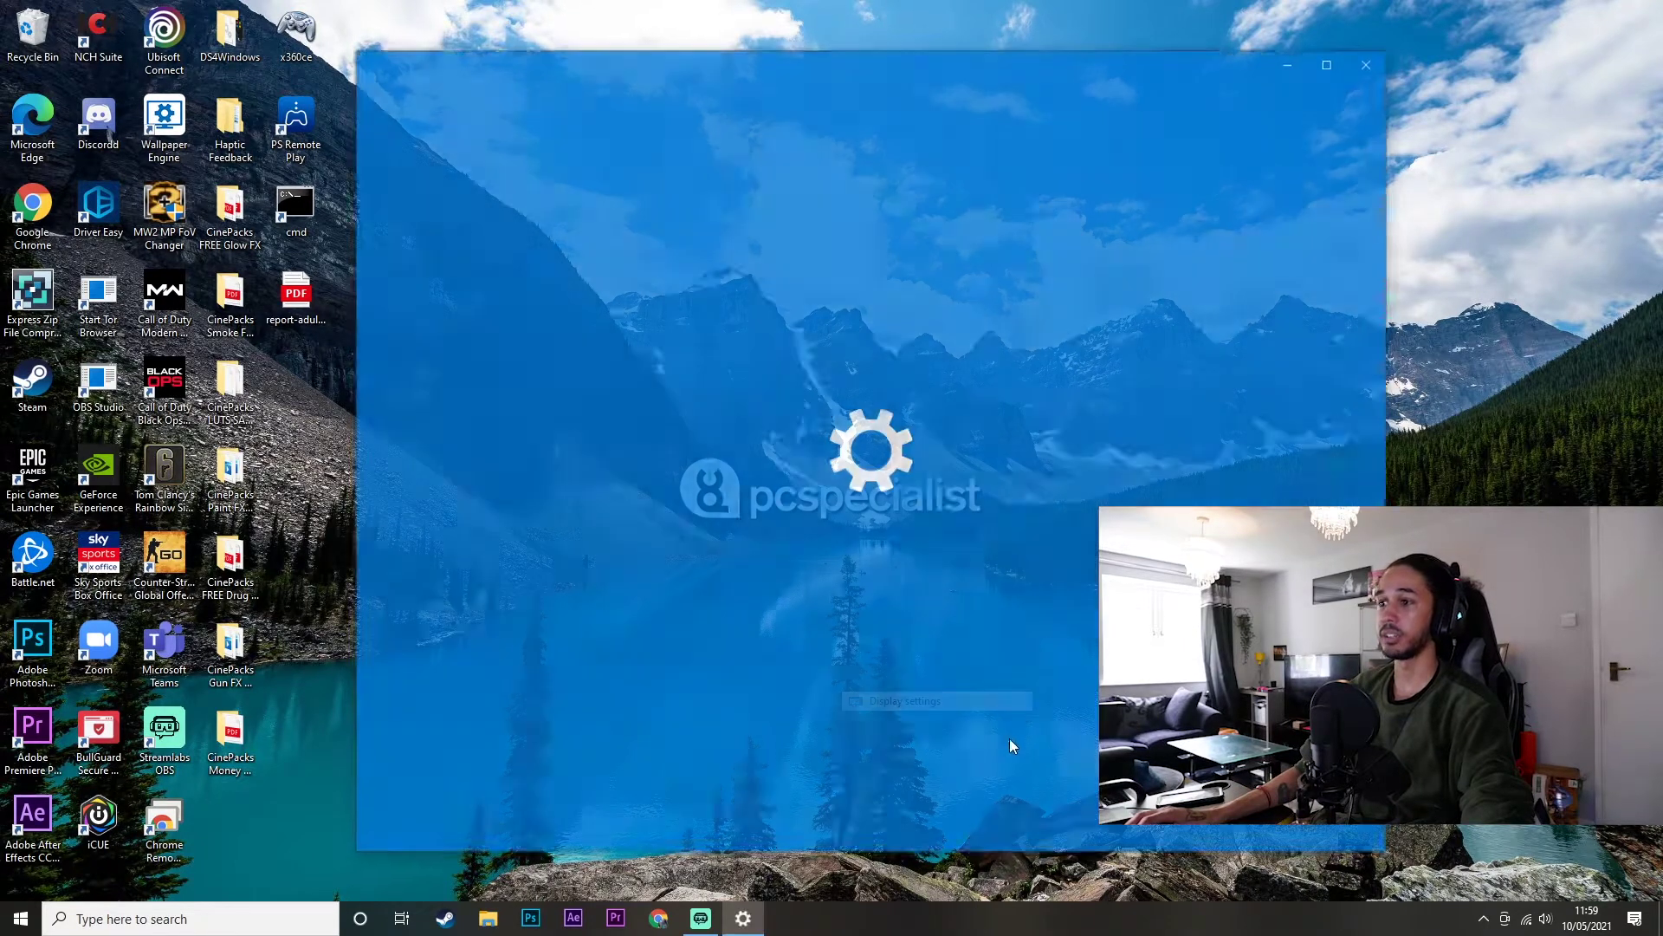
{"action": "scroll", "coordinate": [801, 472], "scroll_direction": "down", "scroll_amount": 1}
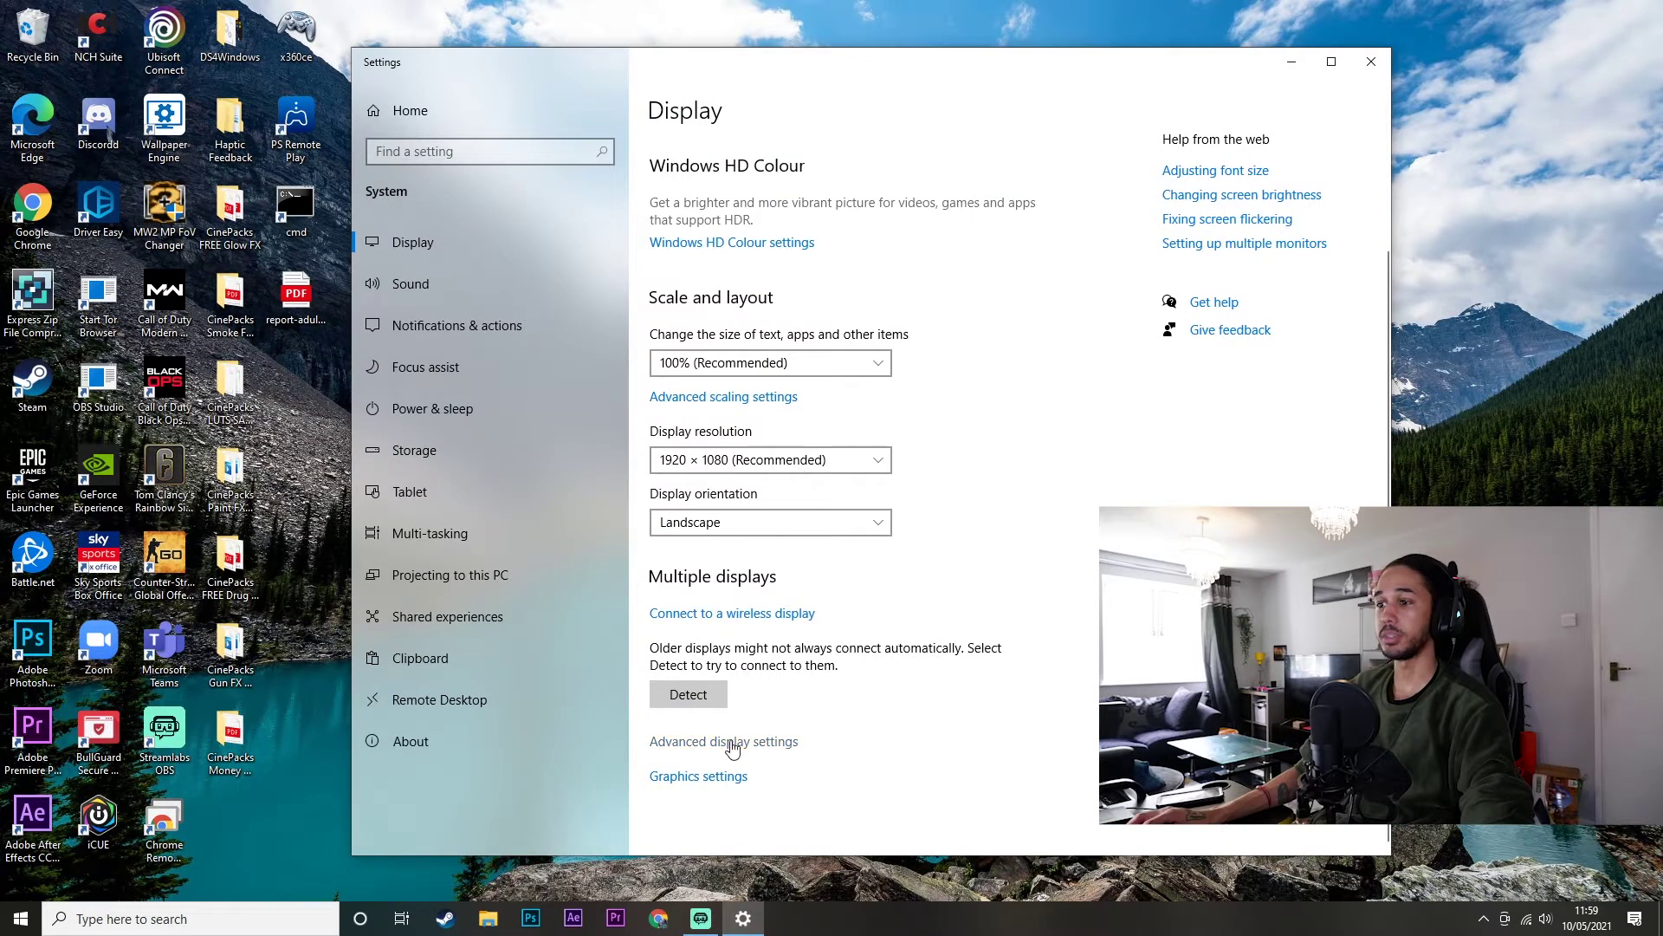
{"action": "left_click", "coordinate": [703, 745]}
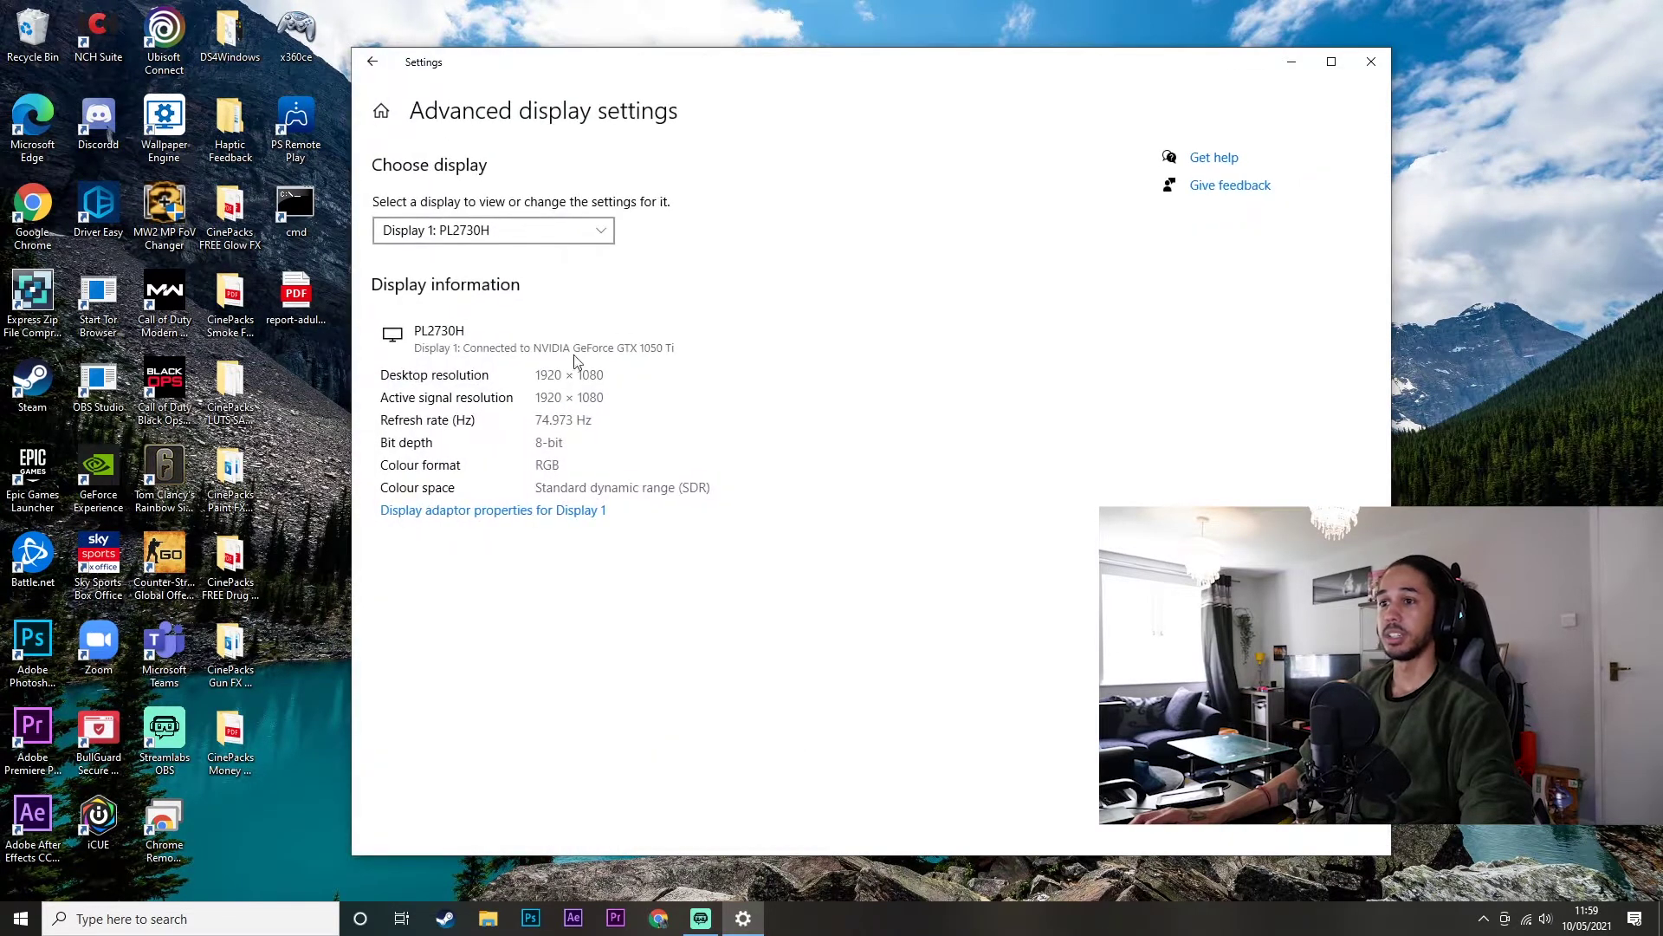
{"action": "left_click", "coordinate": [512, 513]}
{"action": "left_click", "coordinate": [146, 111]}
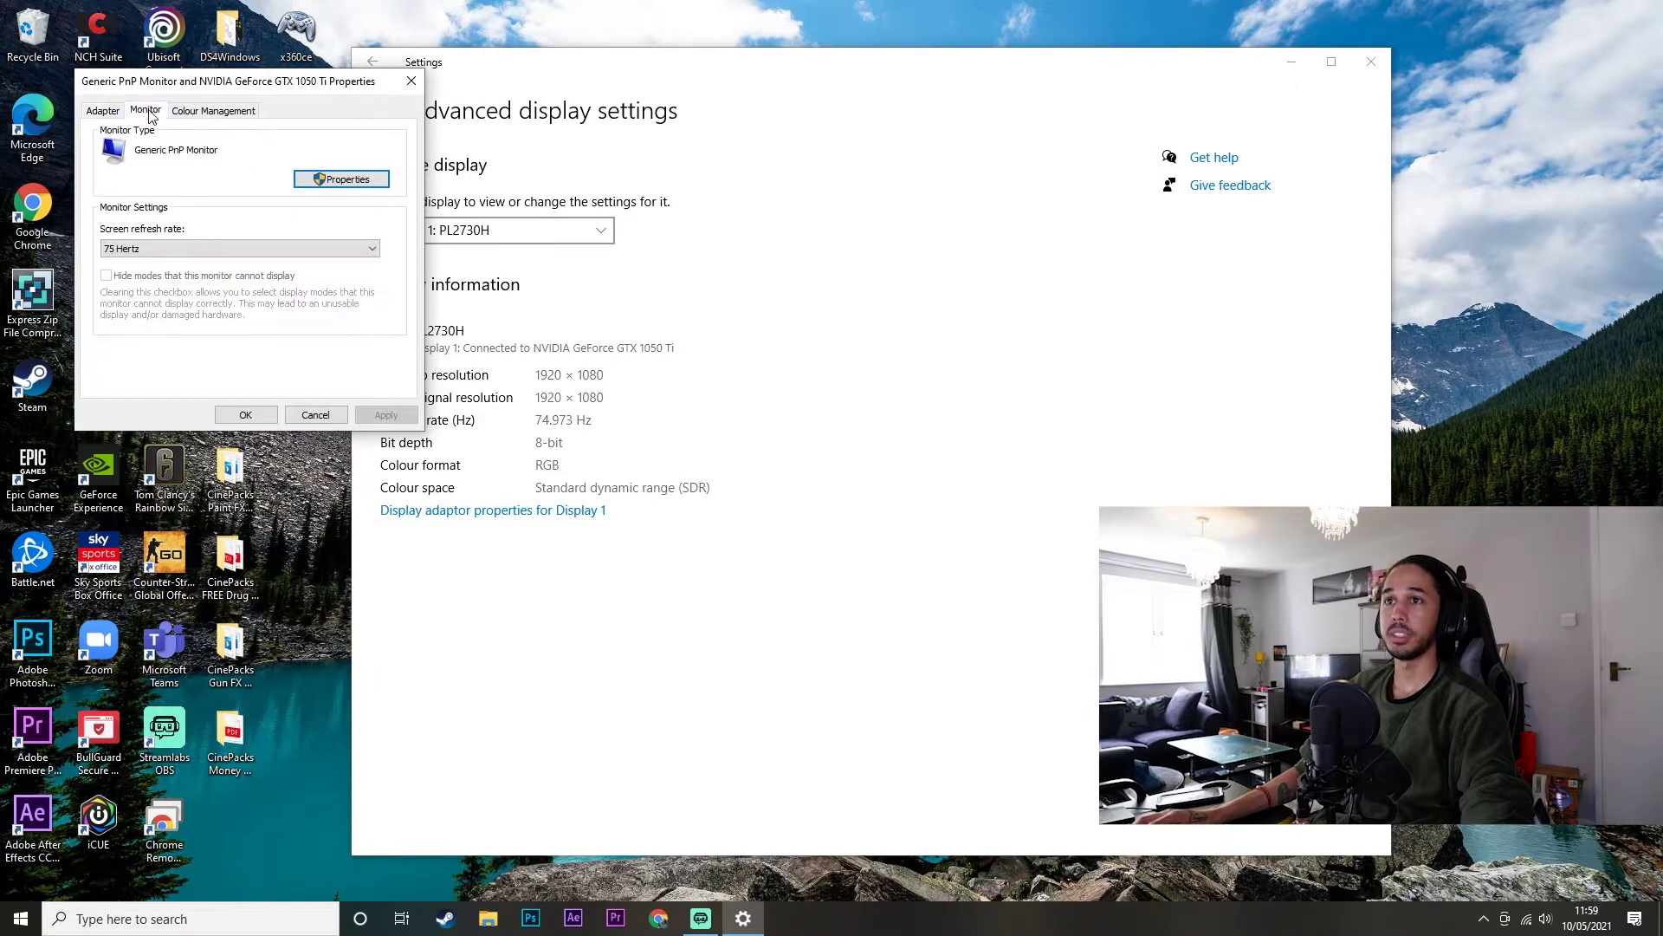
Step: Set the monitor's screen refresh rate to 75 Hertz, confirm the properties and close the display settings
{"action": "left_click_drag", "start_coordinate": [208, 81], "coordinate": [530, 105]}
{"action": "left_click", "coordinate": [470, 273]}
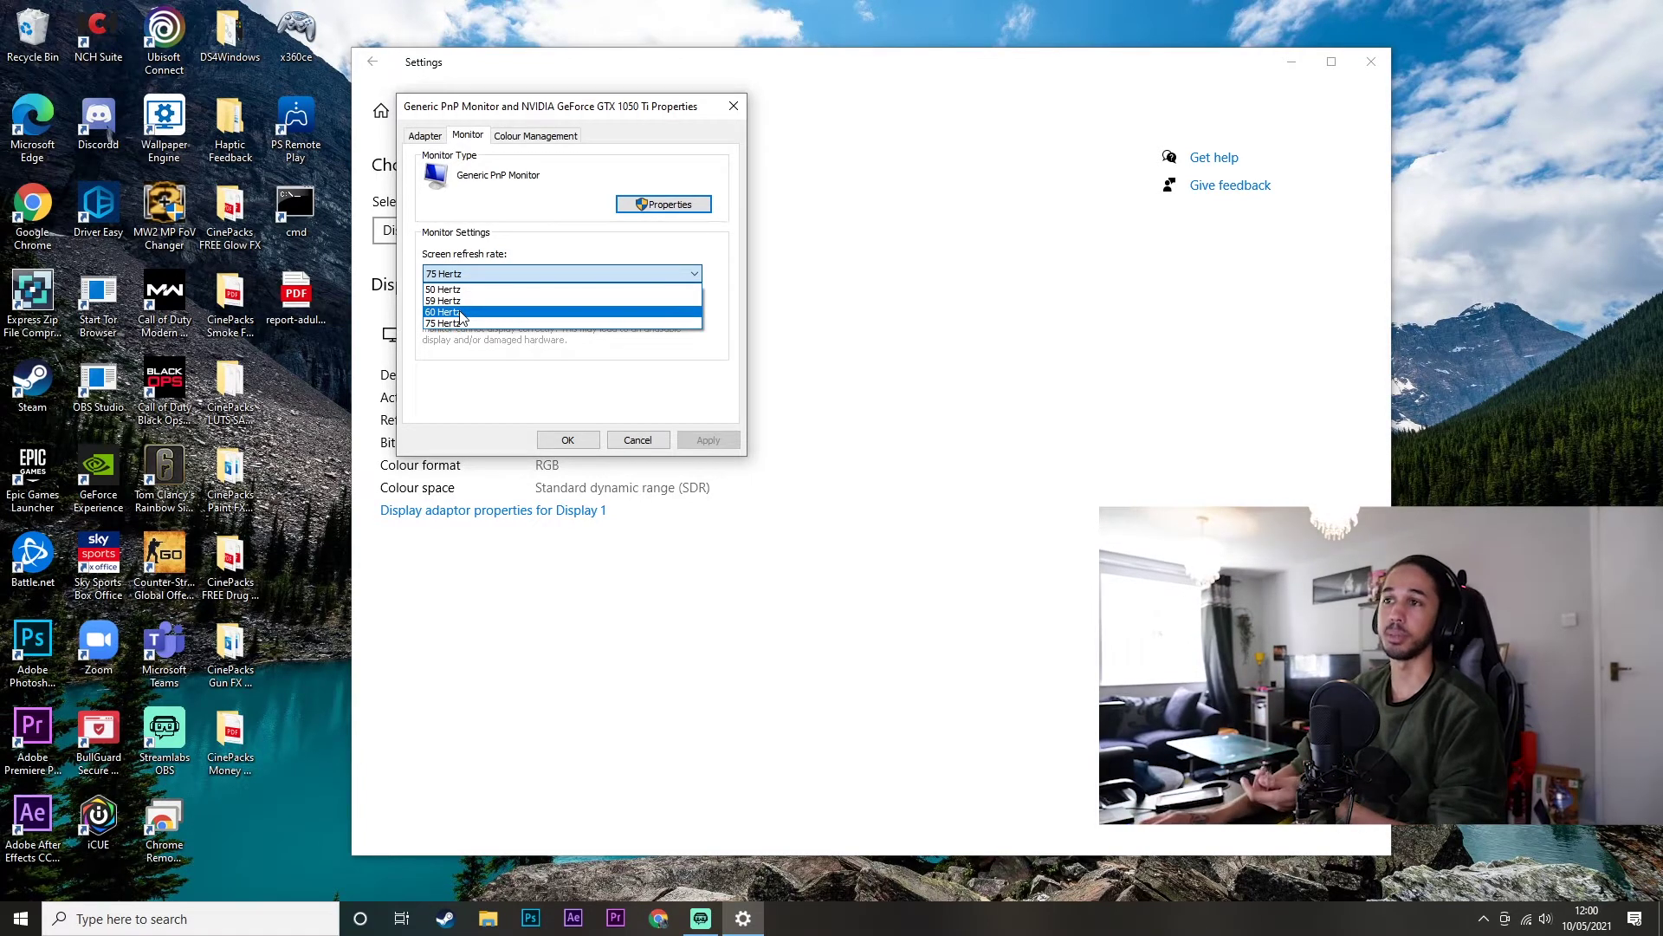
{"action": "left_click", "coordinate": [472, 324]}
{"action": "left_click", "coordinate": [567, 440]}
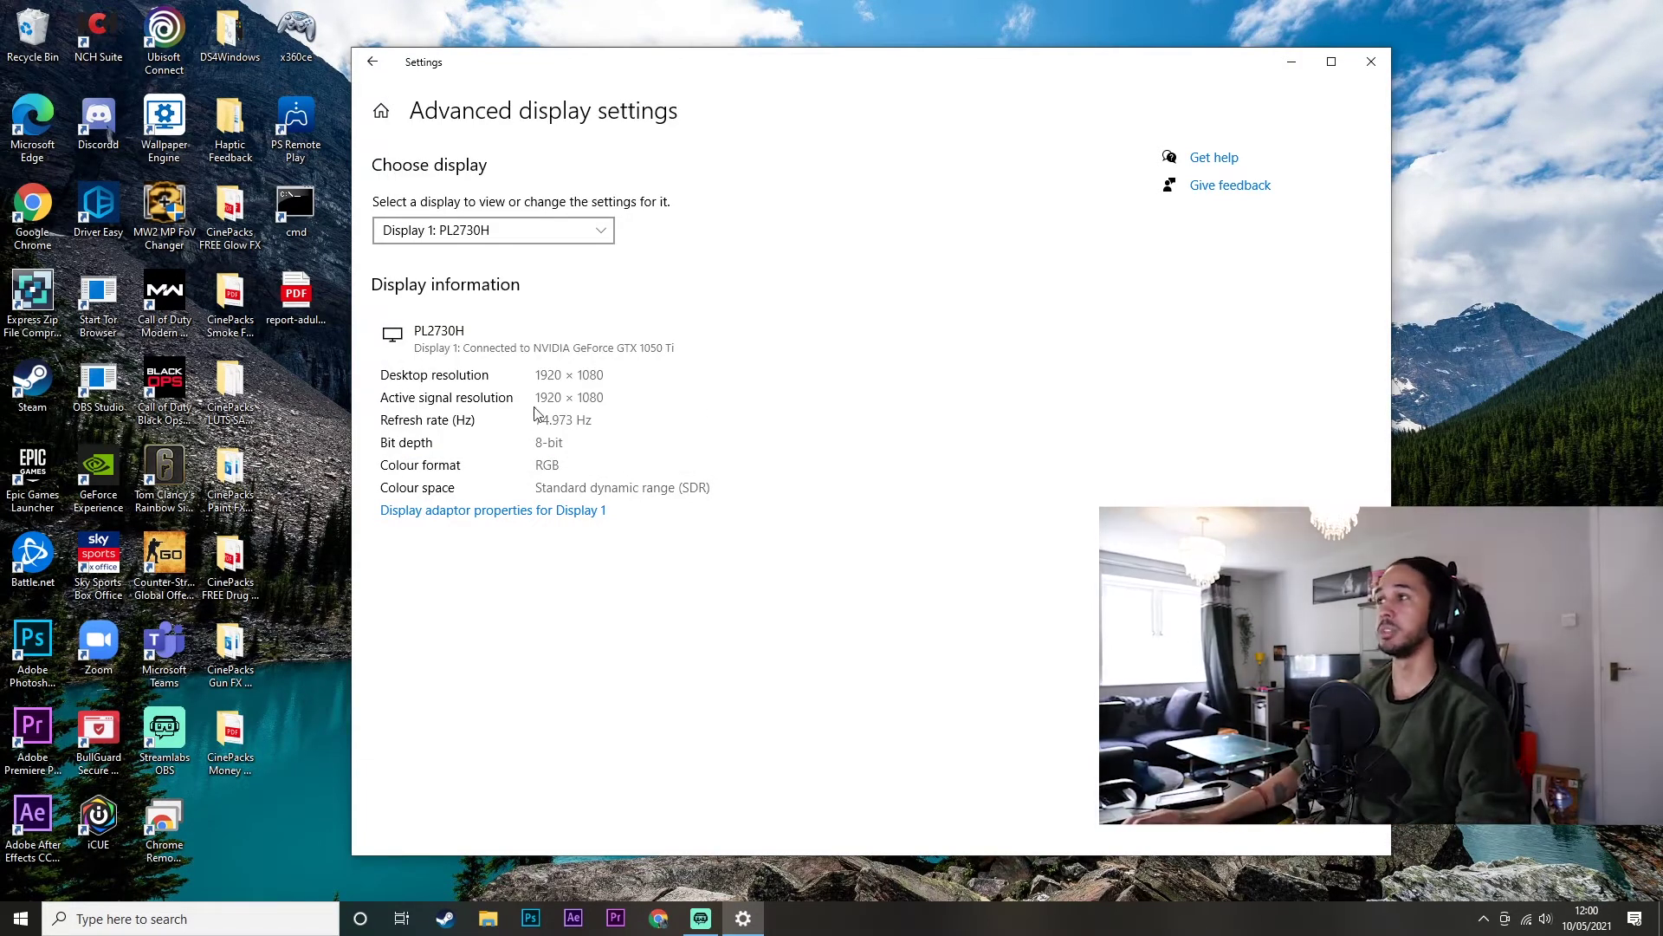
{"action": "left_click", "coordinate": [1365, 68]}
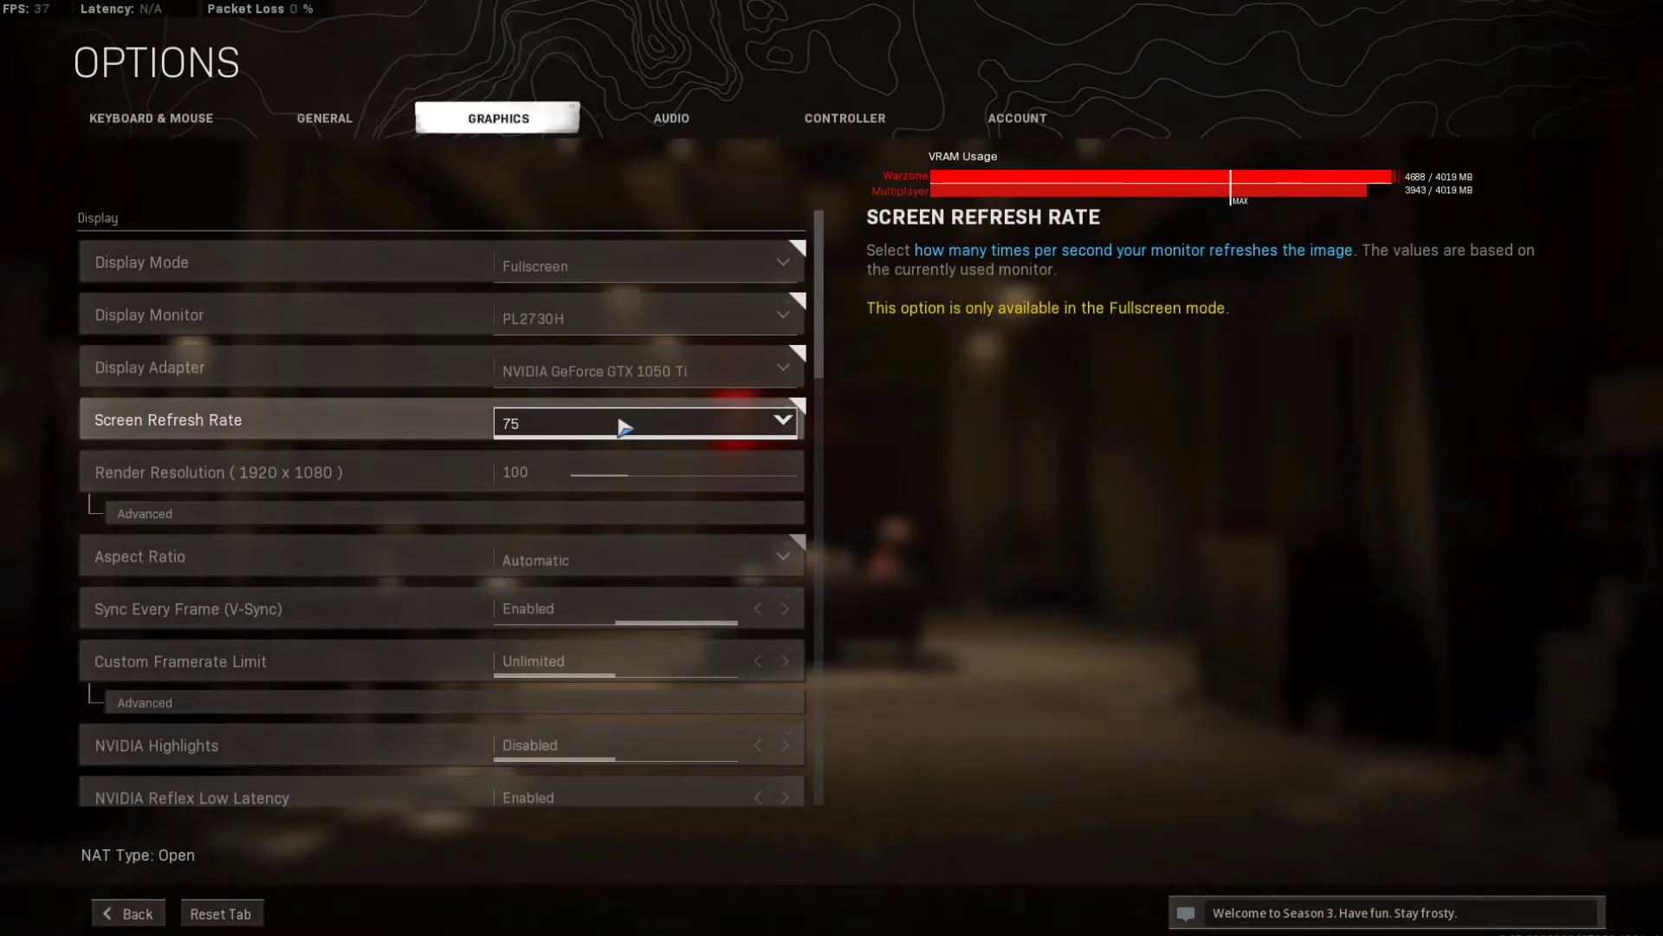
Step: In the Call of Duty graphics options, choose a Screen Refresh Rate of 75 and disable Sync Every Frame (V-Sync)
{"action": "left_click", "coordinate": [624, 426]}
{"action": "left_click", "coordinate": [554, 431]}
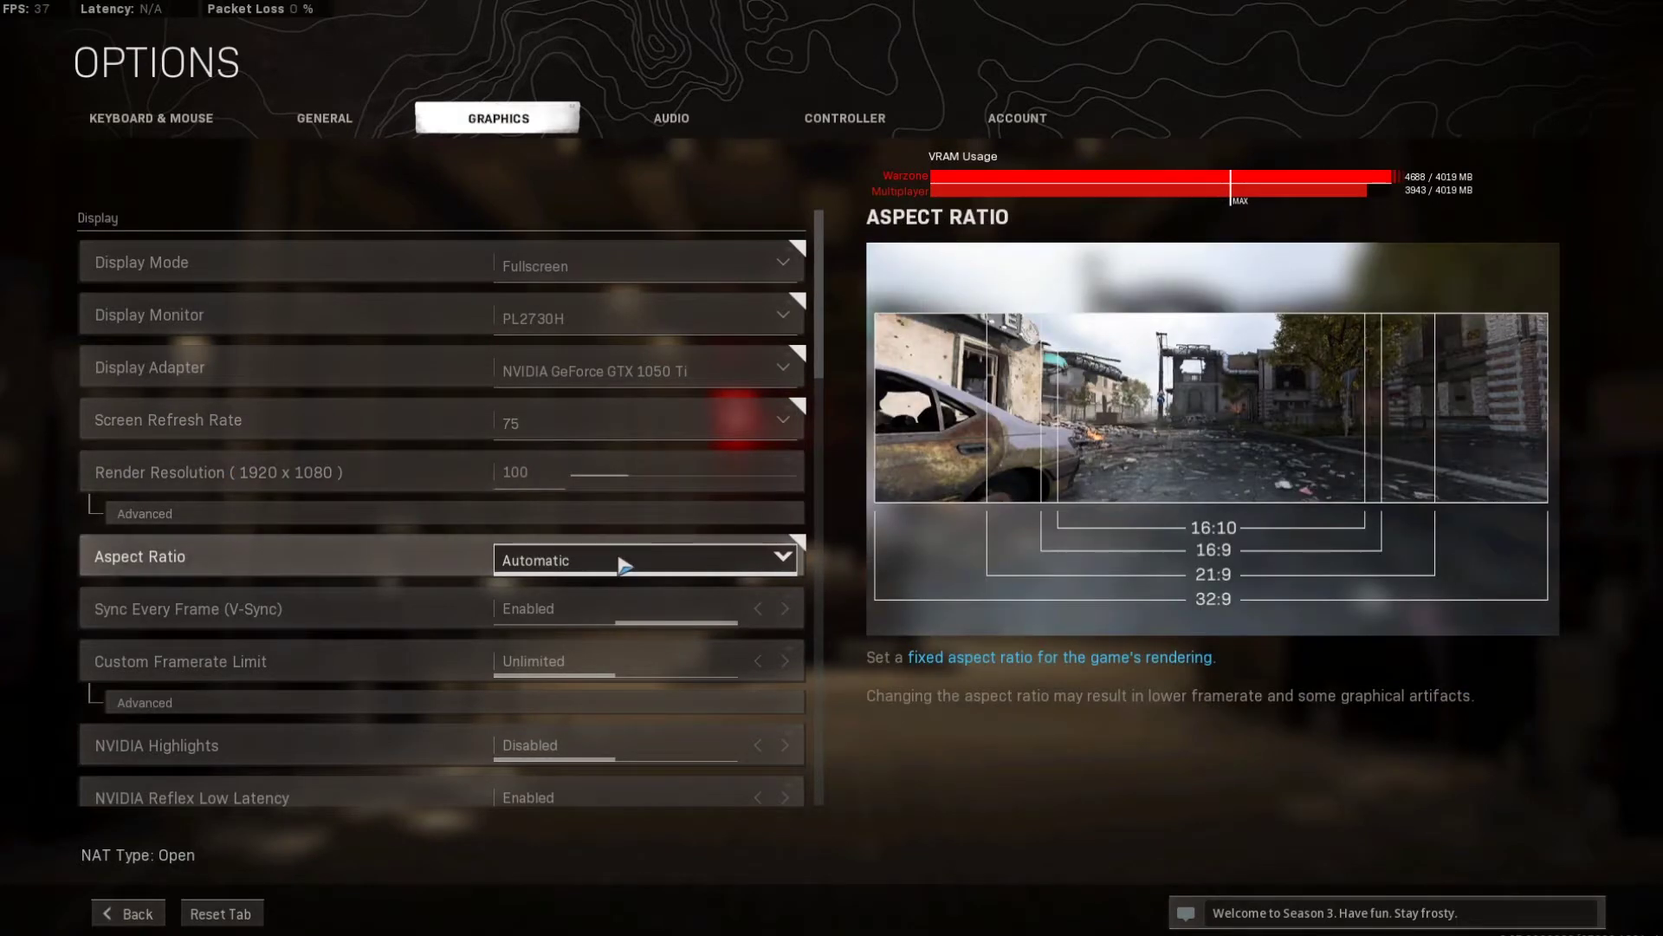
{"action": "scroll", "coordinate": [624, 565], "scroll_direction": "down", "scroll_amount": 1}
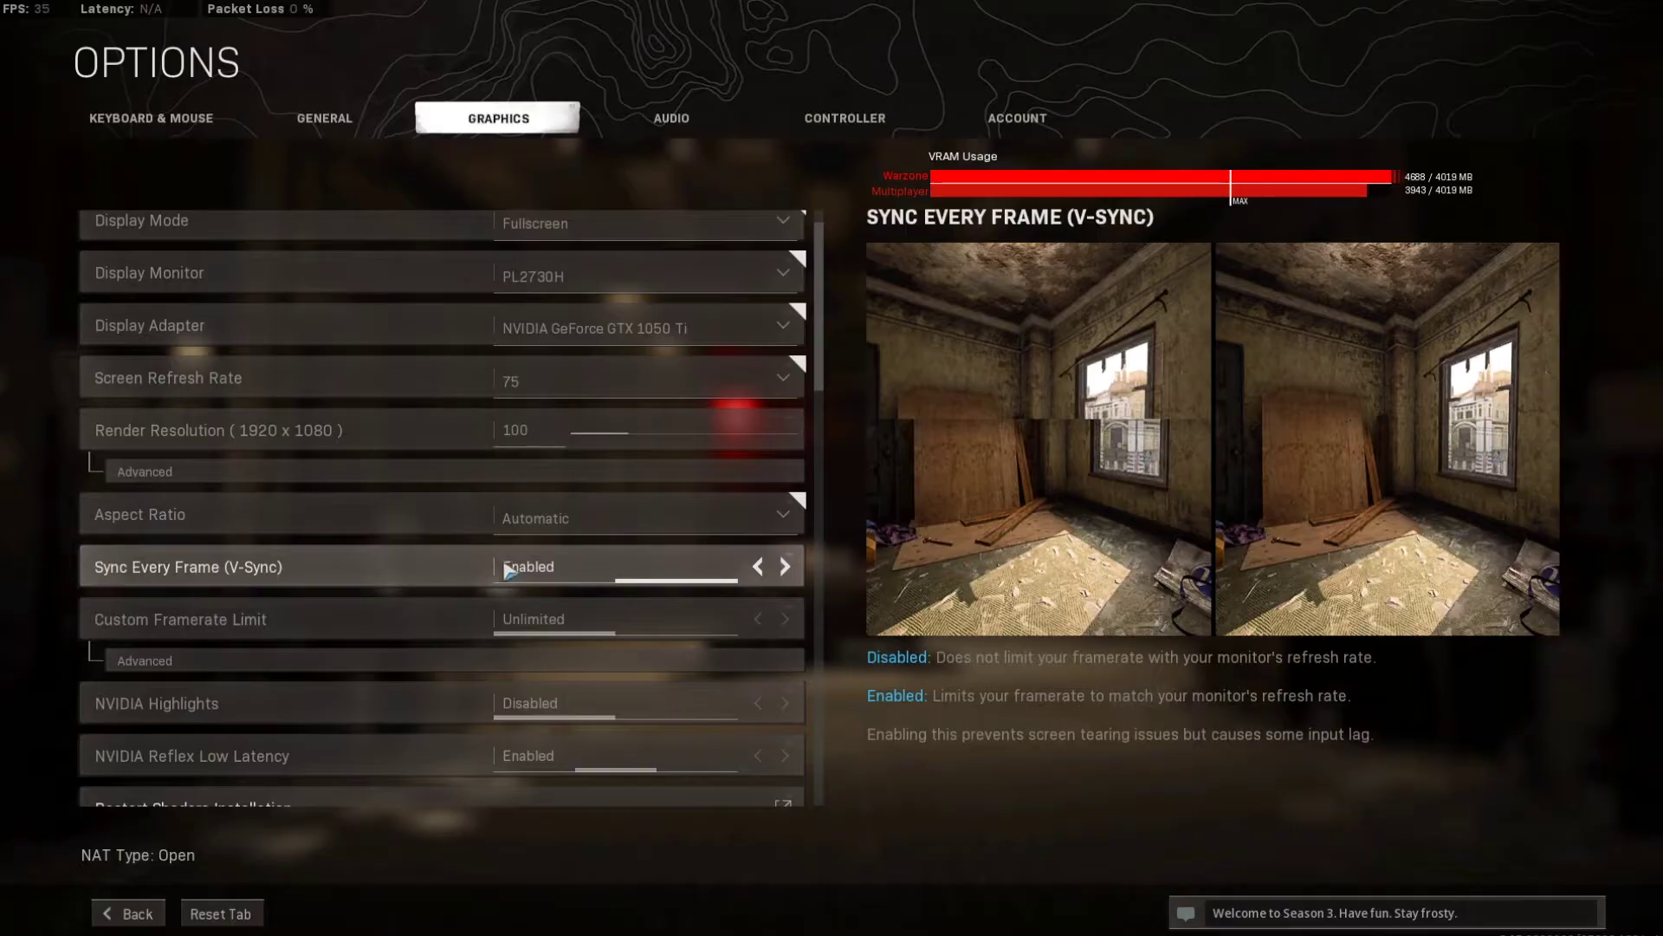
{"action": "left_click", "coordinate": [758, 567]}
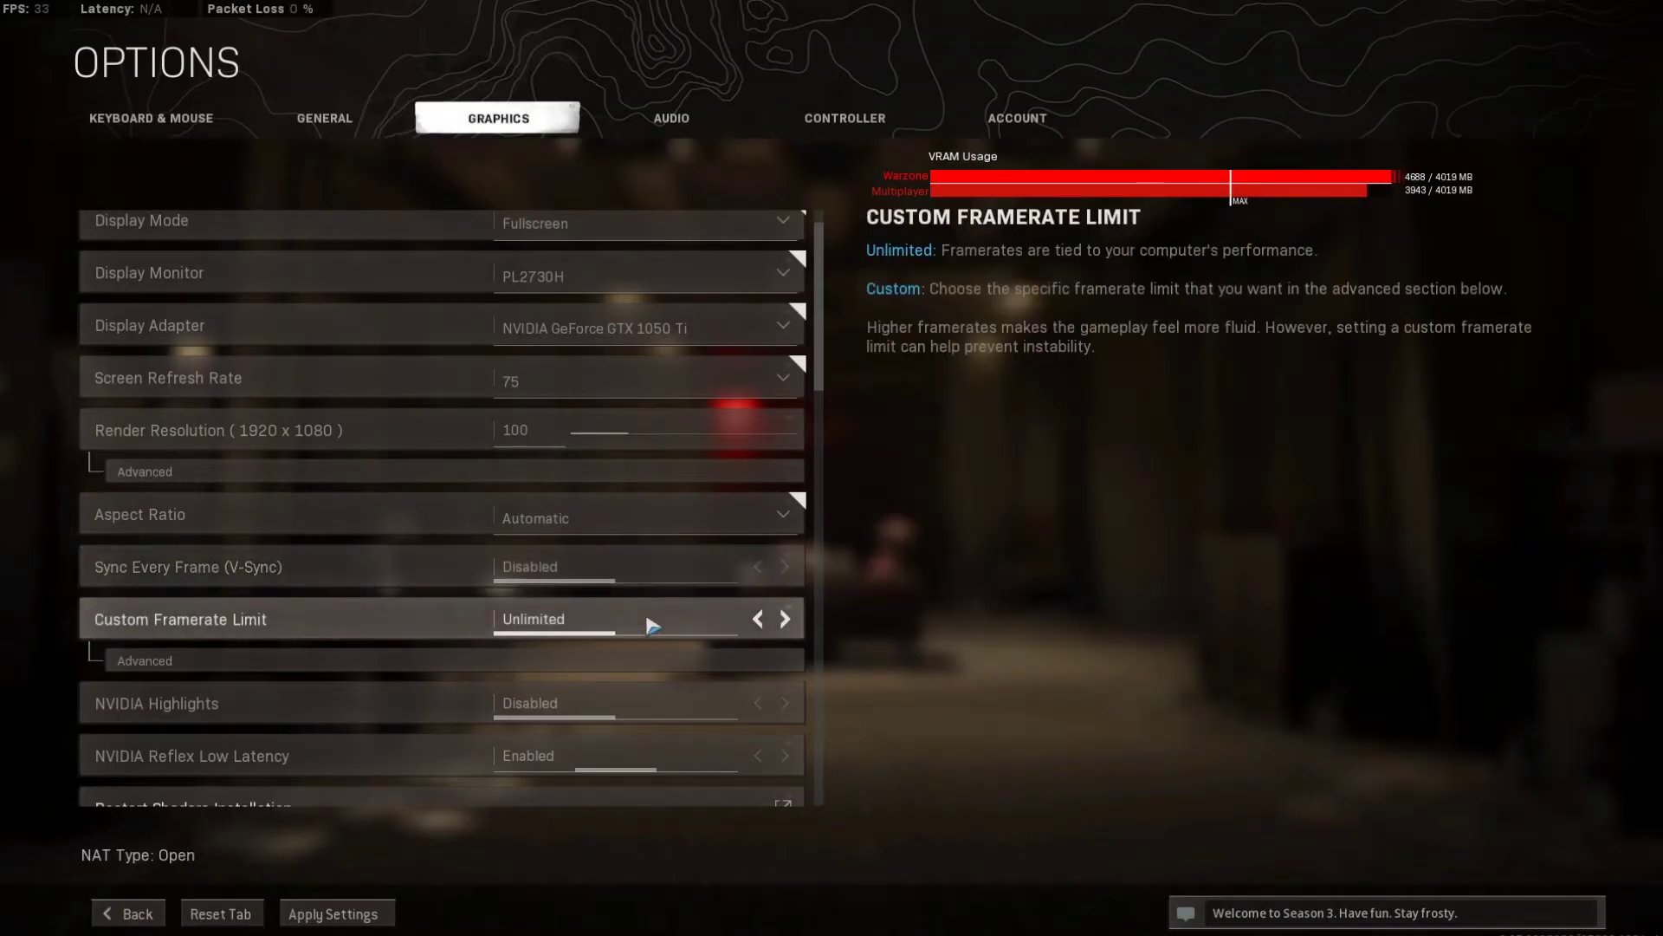
Step: Expand the advanced framerate section, set Custom Framerate Limit to Custom, check the gameplay limit and collapse the section
{"action": "scroll", "coordinate": [652, 625], "scroll_direction": "down", "scroll_amount": 3}
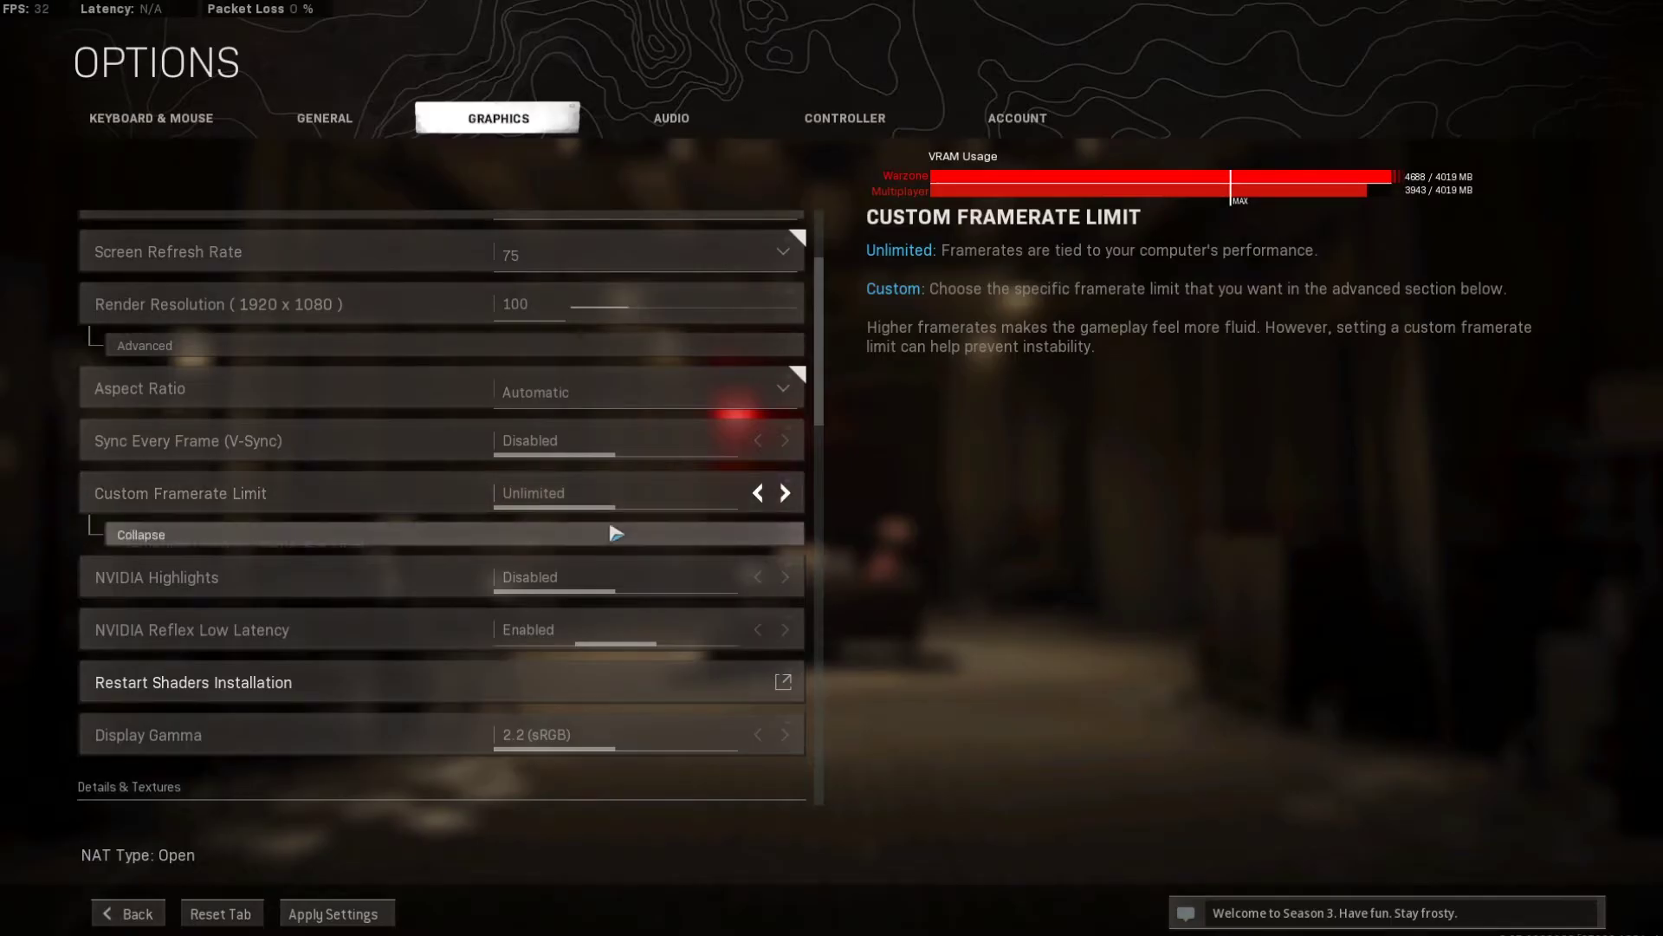
{"action": "left_click", "coordinate": [531, 530]}
{"action": "left_click", "coordinate": [785, 493]}
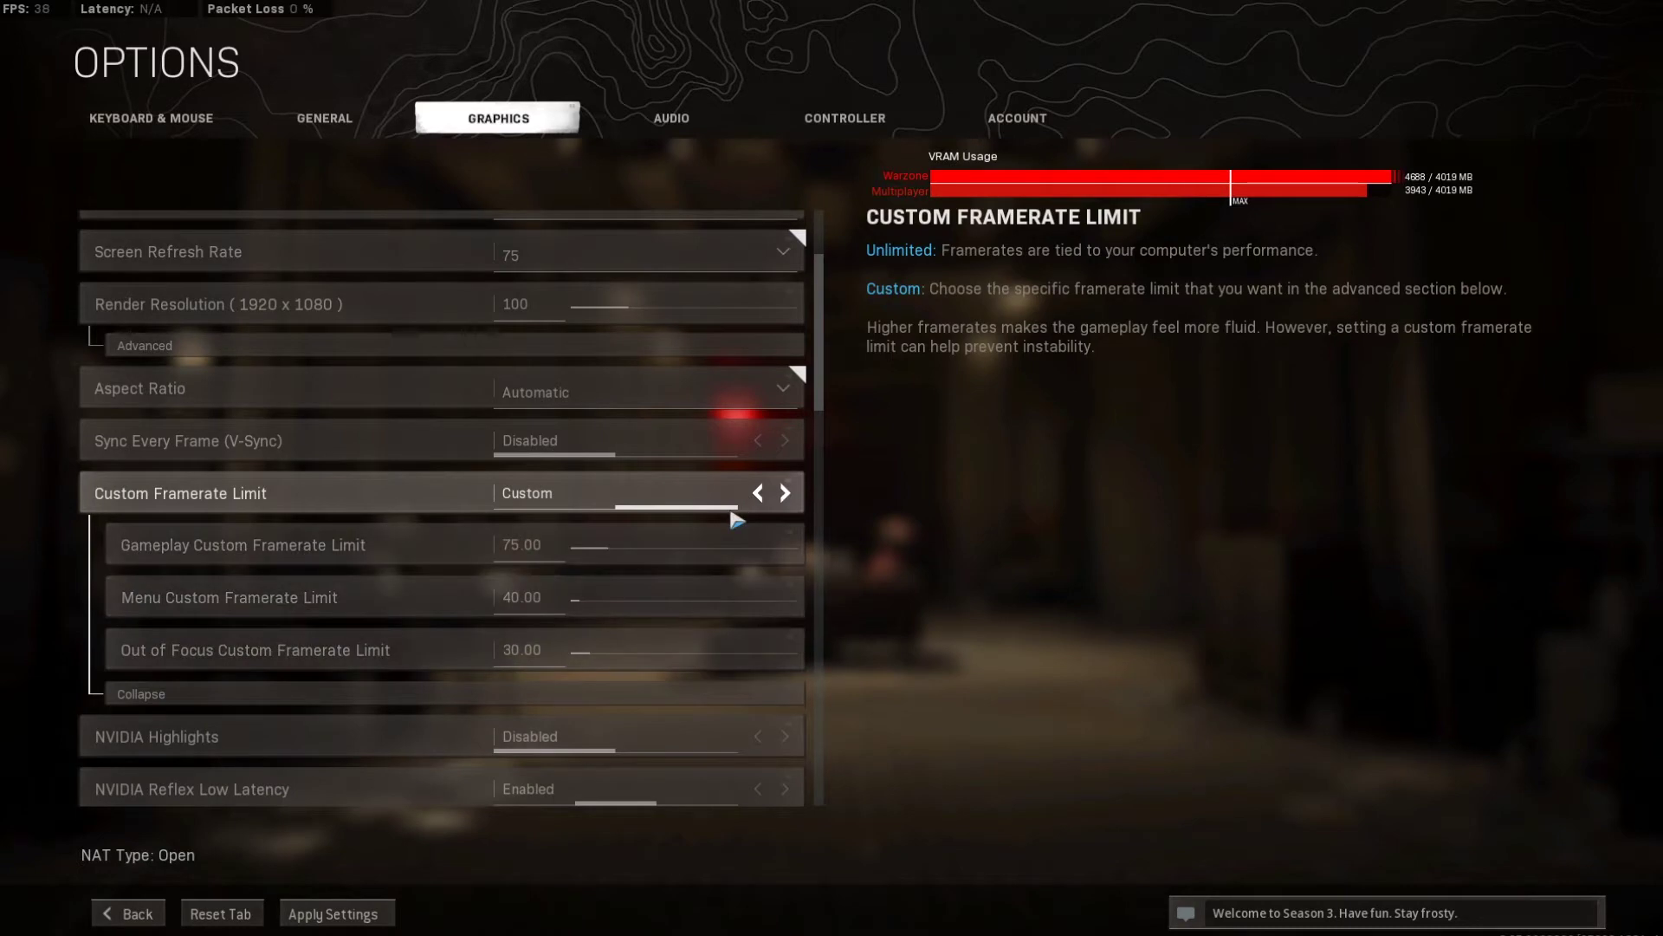
{"action": "left_click", "coordinate": [548, 541]}
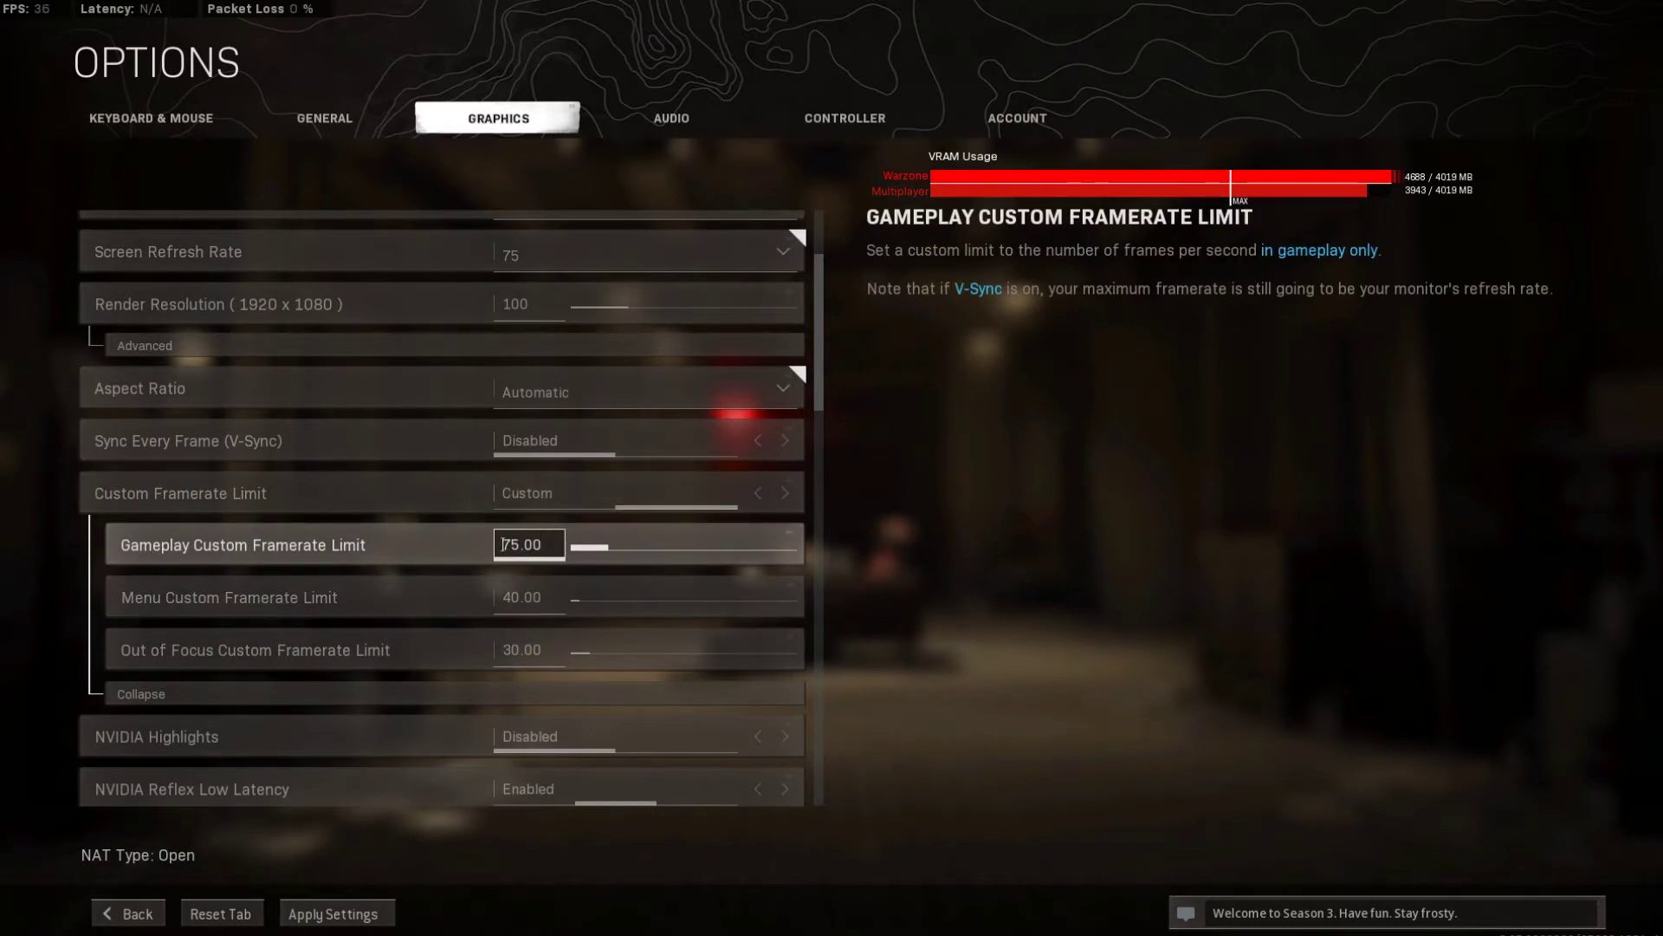
{"action": "left_click", "coordinate": [483, 554]}
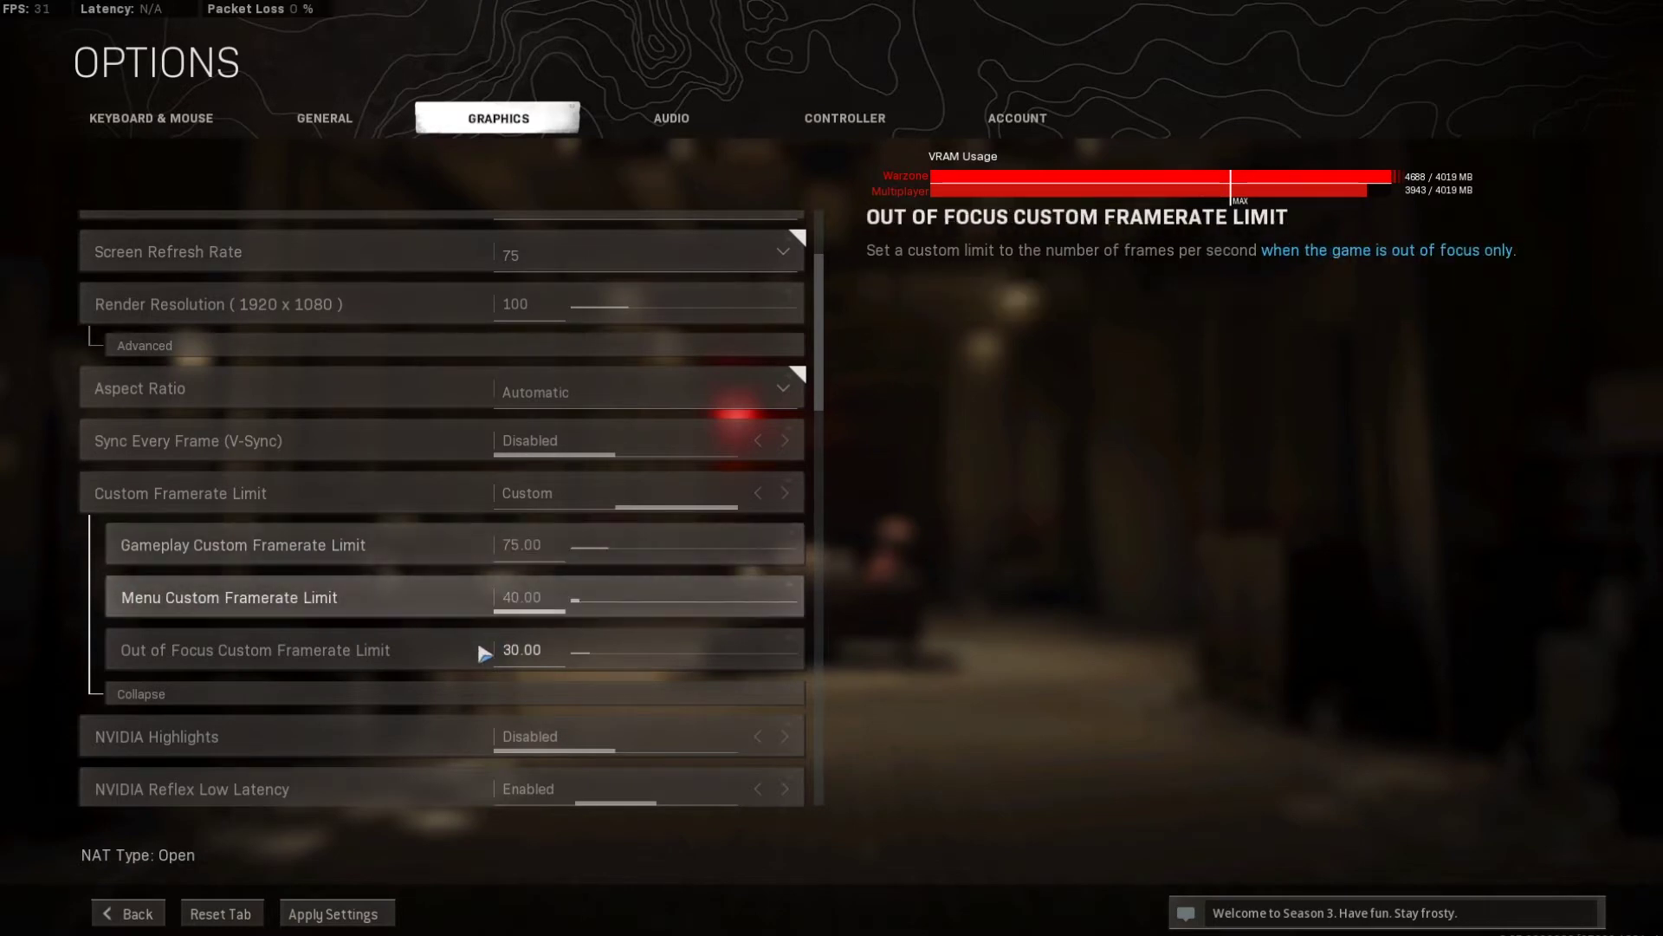
{"action": "left_click", "coordinate": [426, 697]}
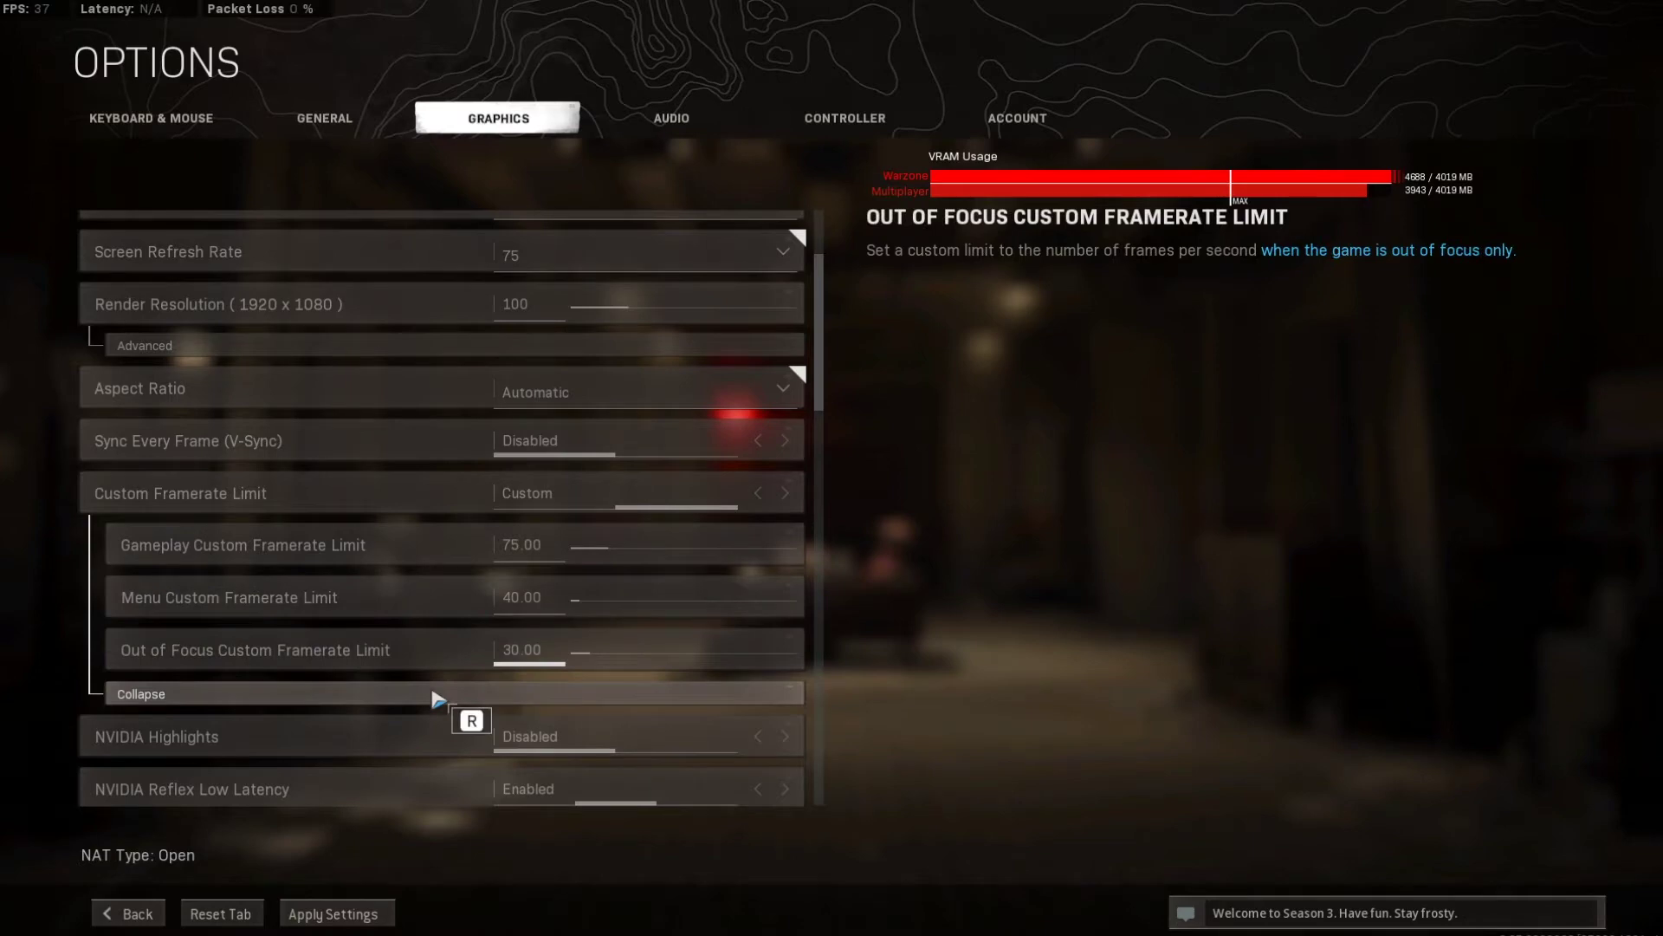
Step: Set NVIDIA Reflex Low Latency to Enabled + Boost and Display Gamma to 2.2 (sRGB)
{"action": "left_click", "coordinate": [439, 698]}
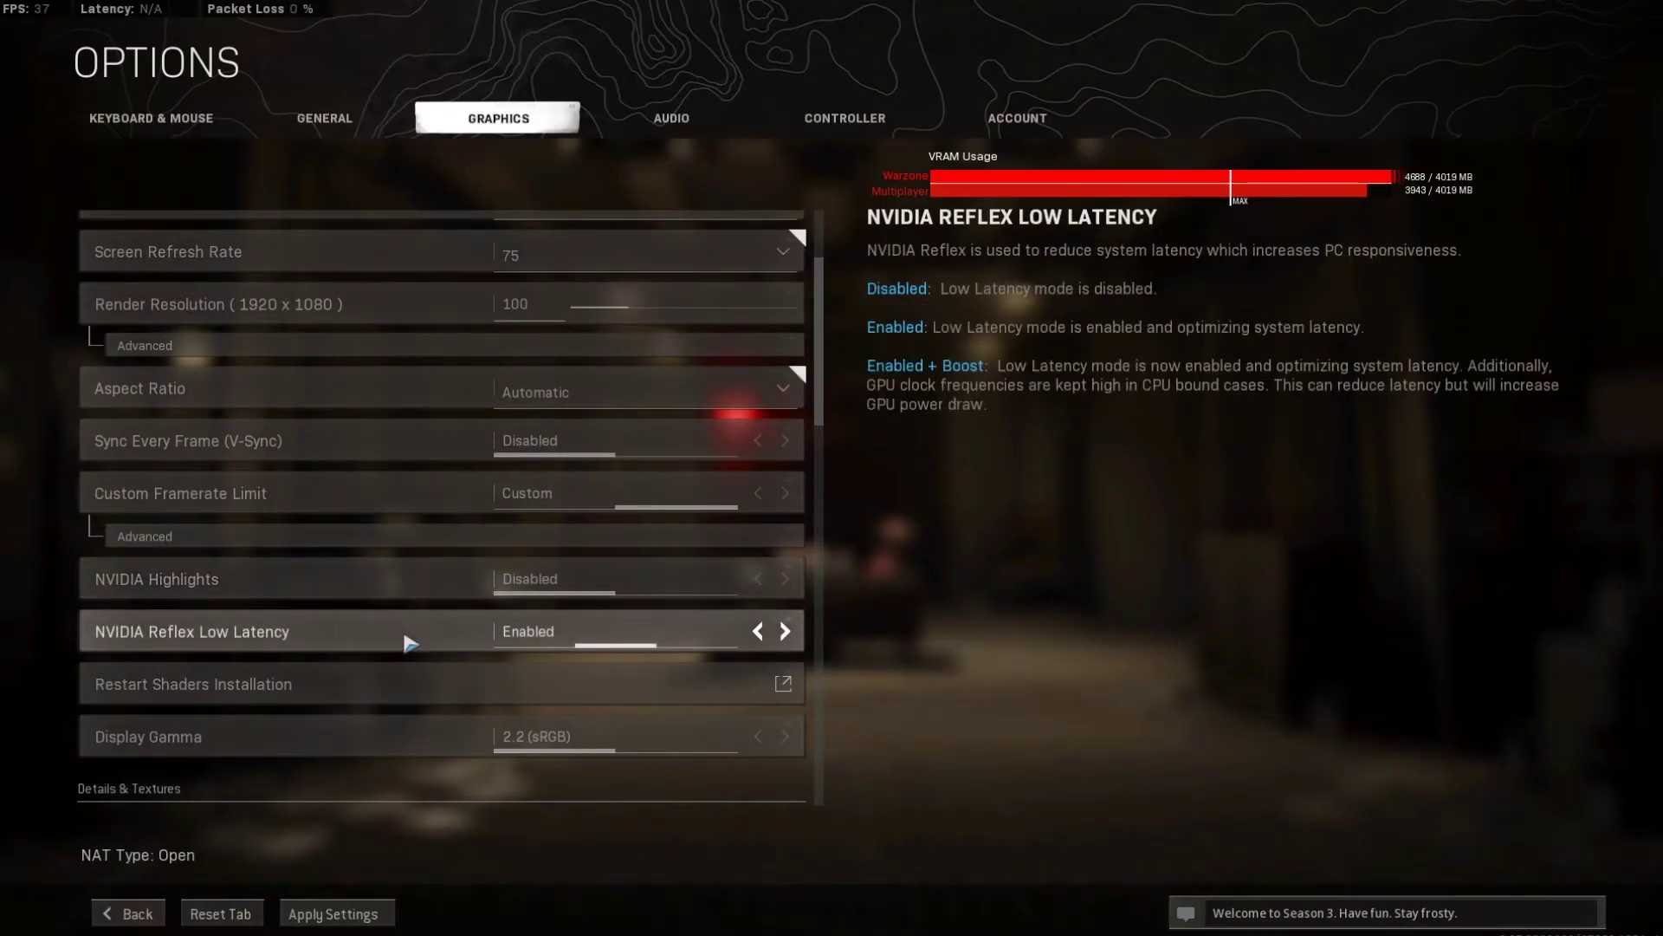
{"action": "left_click", "coordinate": [785, 630]}
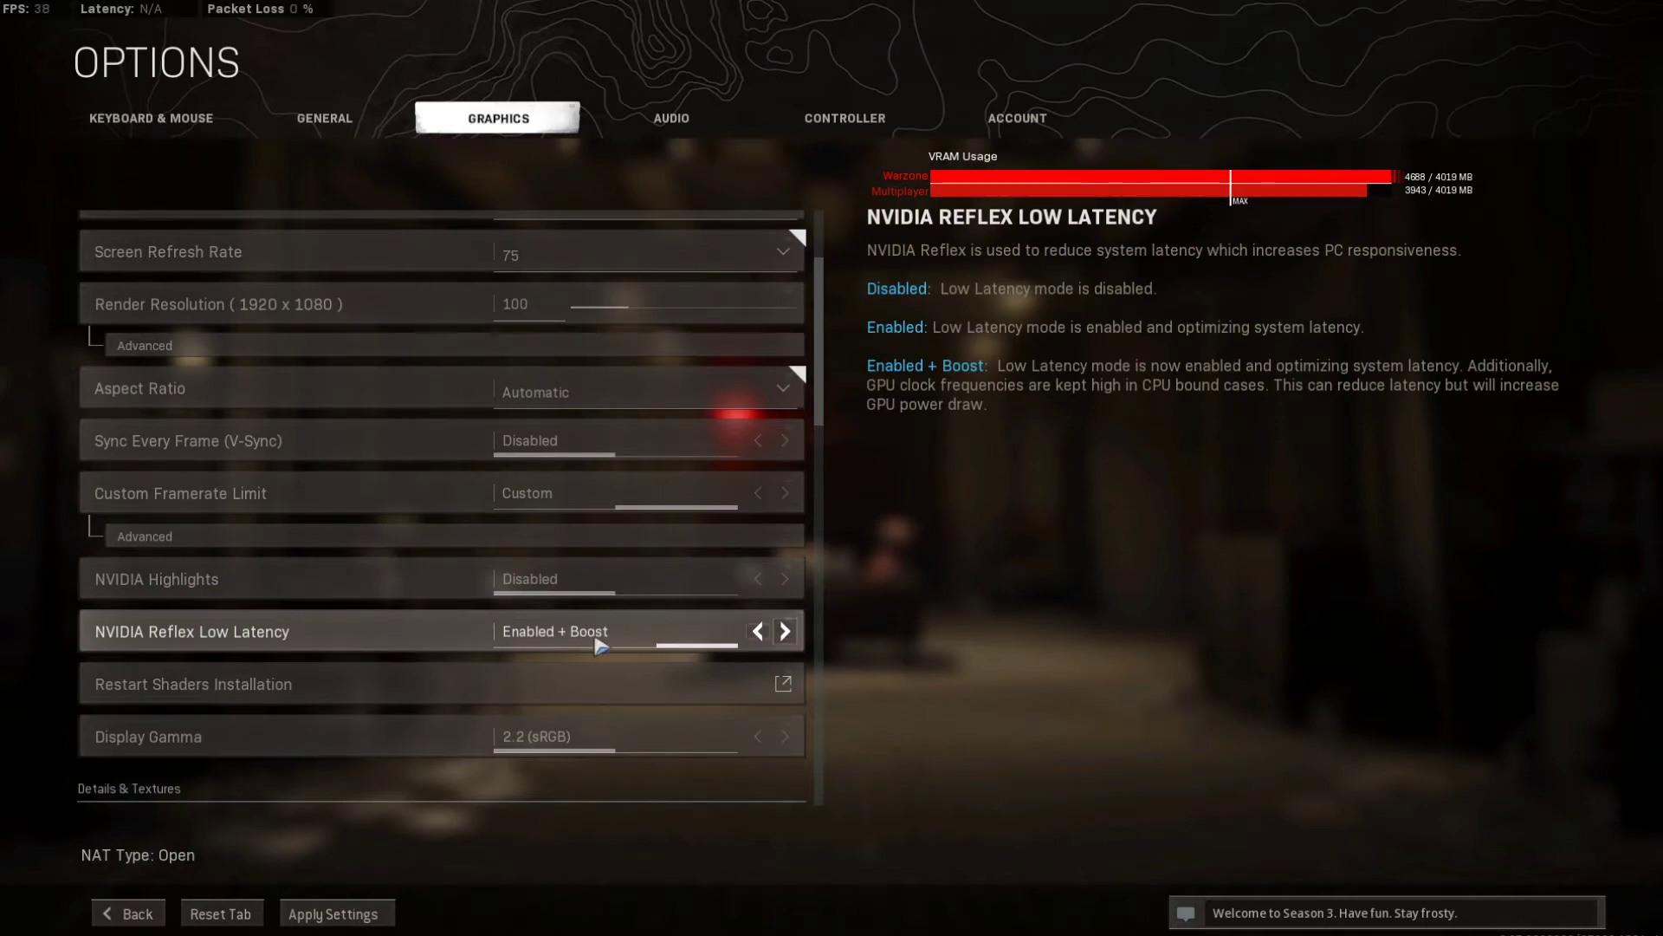
{"action": "scroll", "coordinate": [542, 649], "scroll_direction": "down", "scroll_amount": 2}
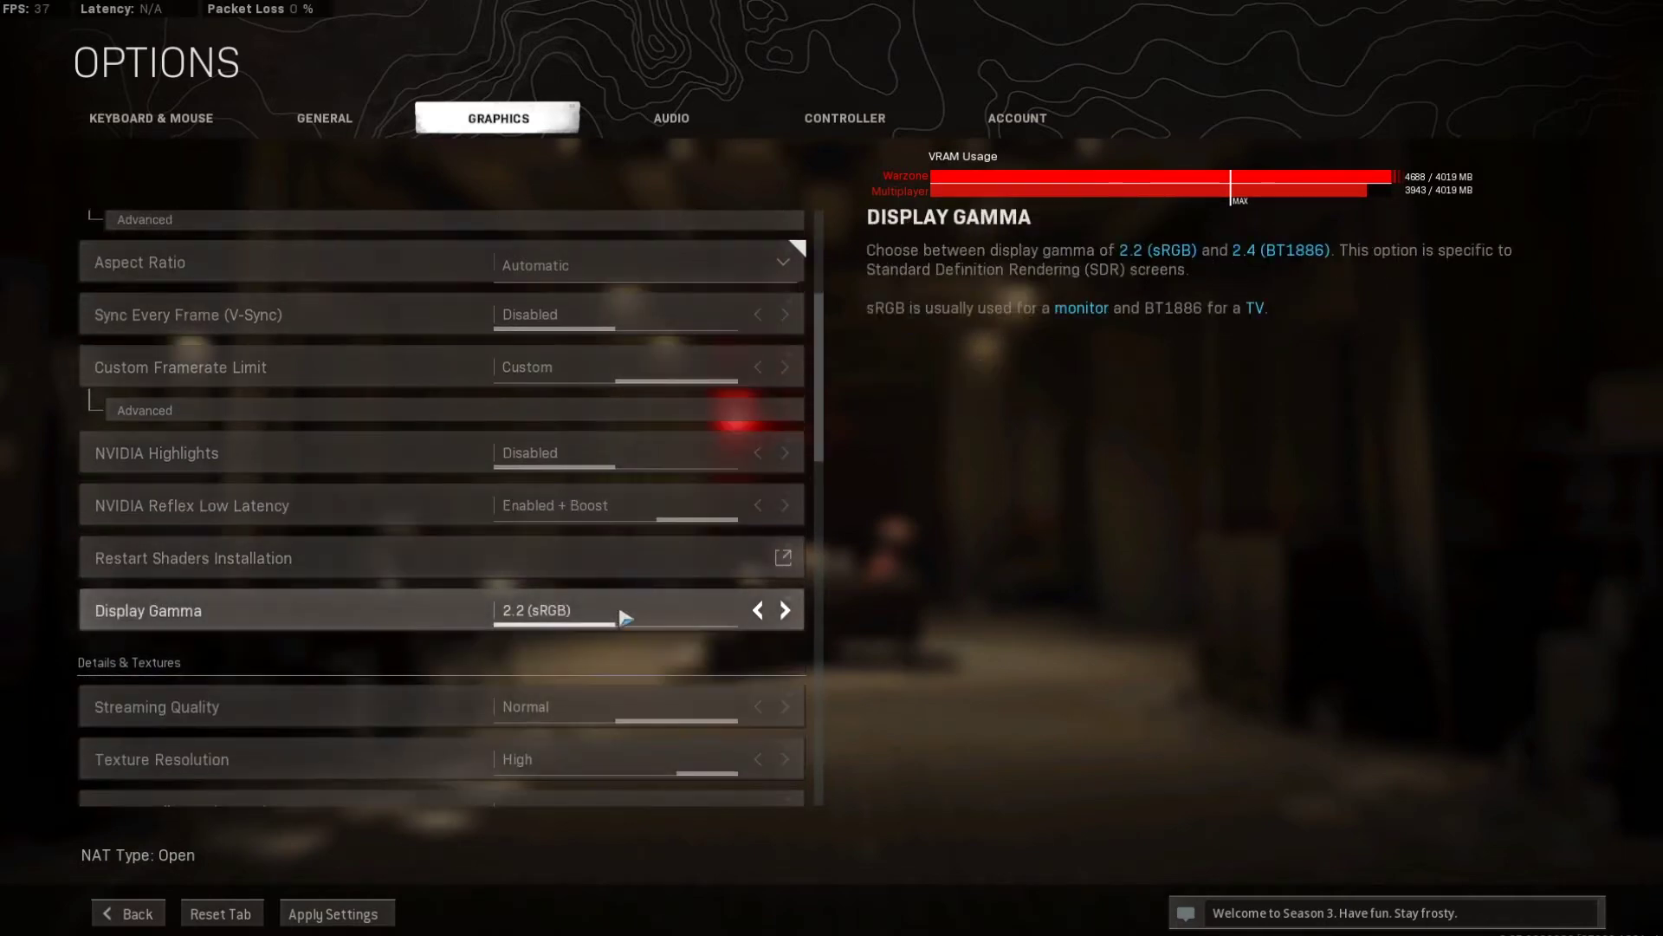
{"action": "left_click", "coordinate": [785, 610]}
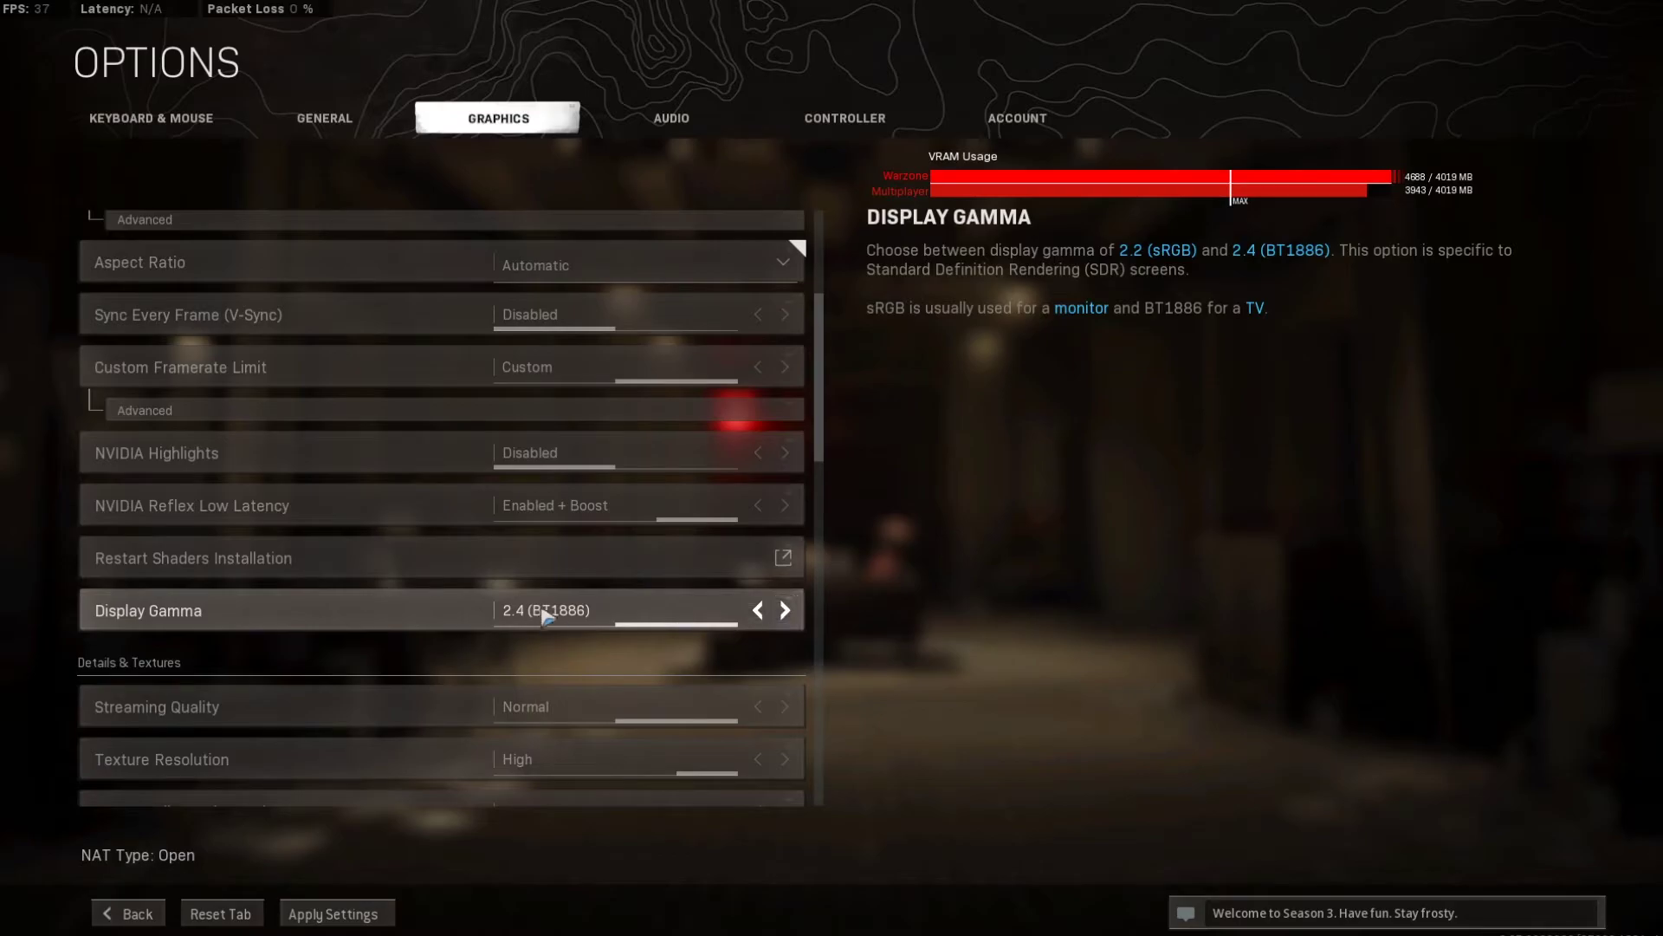
{"action": "left_click", "coordinate": [758, 611]}
Step: In Details & Textures, set both Streaming Quality and Texture Resolution to Low
{"action": "scroll", "coordinate": [596, 611], "scroll_direction": "down", "scroll_amount": 2}
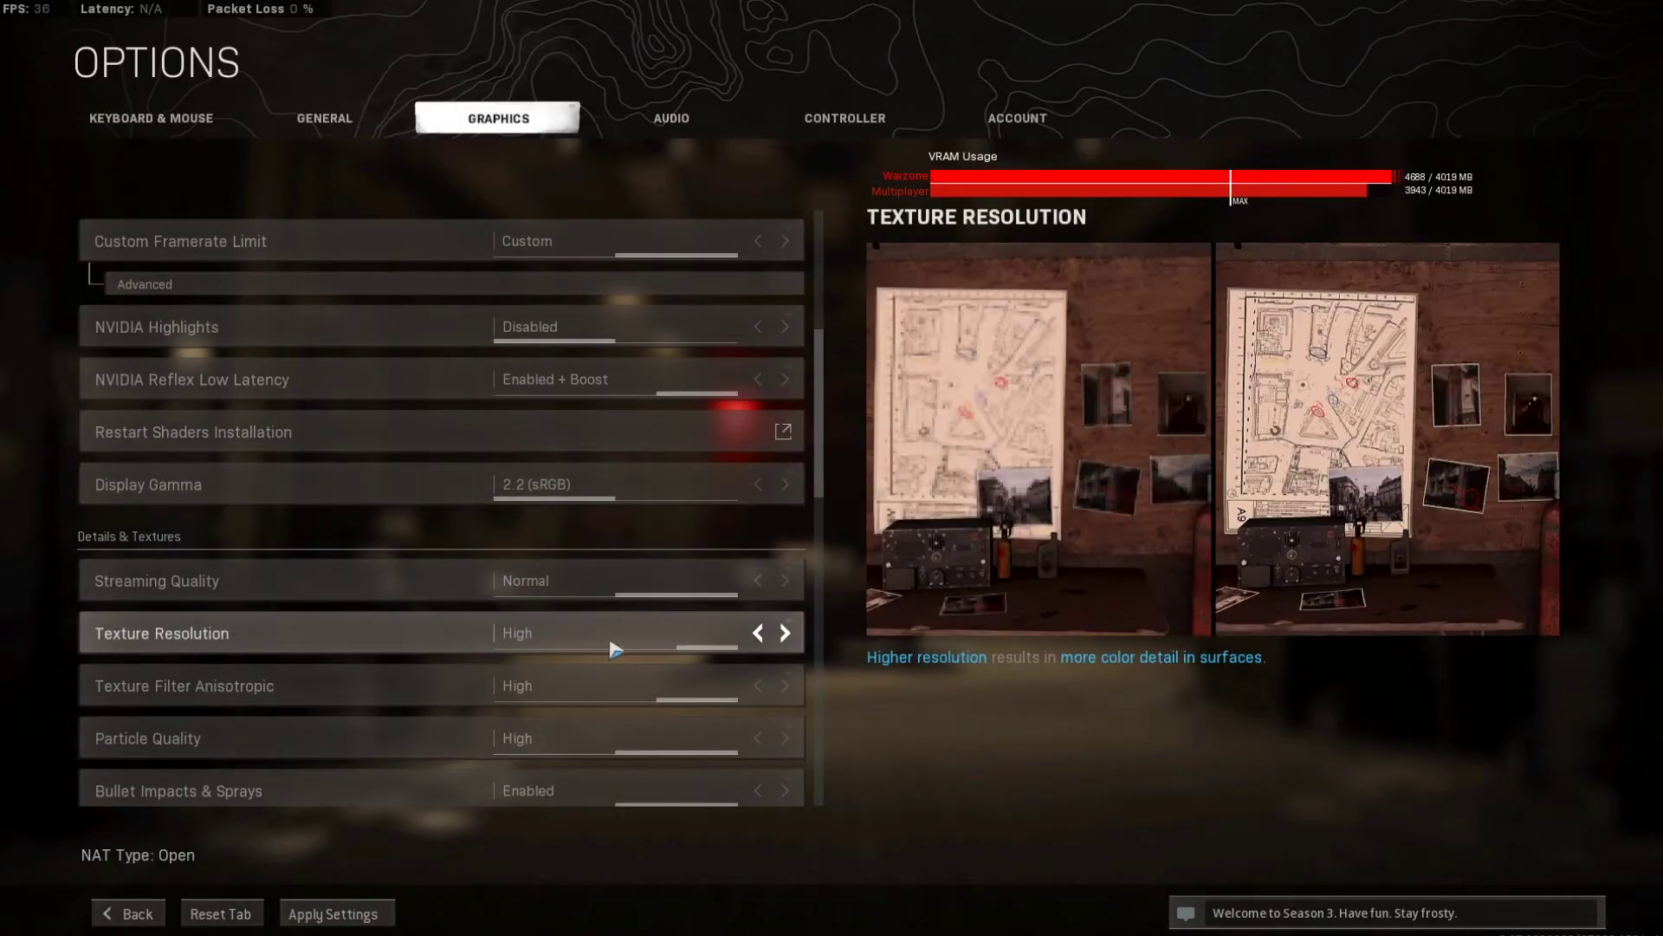
{"action": "left_click", "coordinate": [757, 582]}
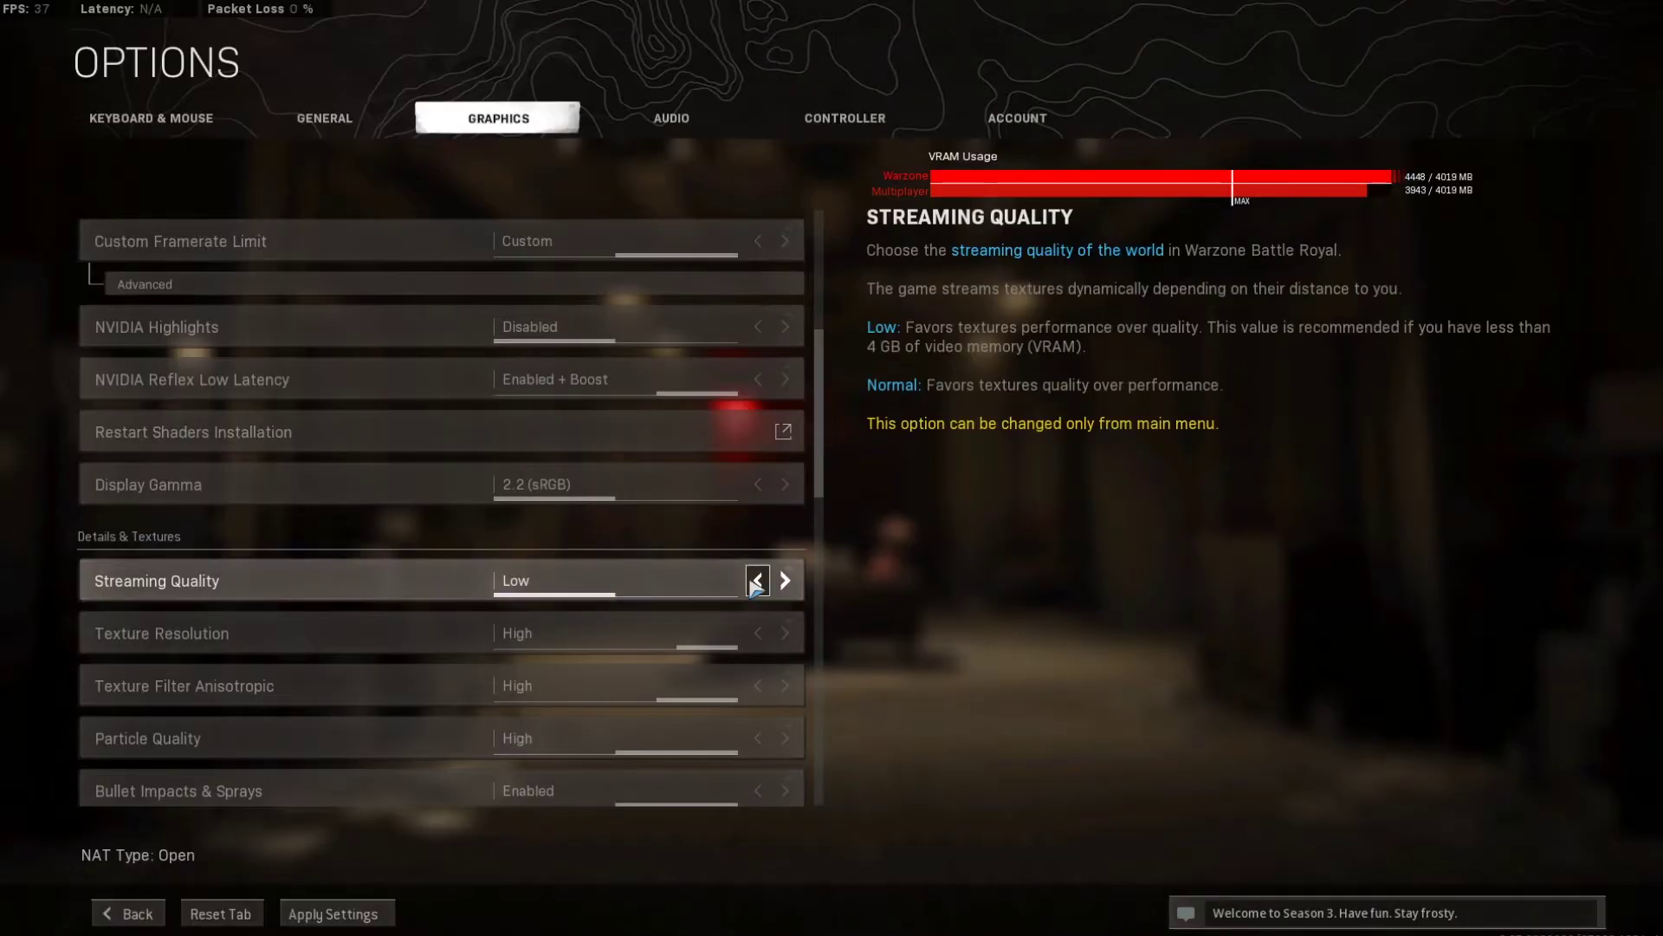
{"action": "scroll", "coordinate": [684, 596], "scroll_direction": "down", "scroll_amount": 1}
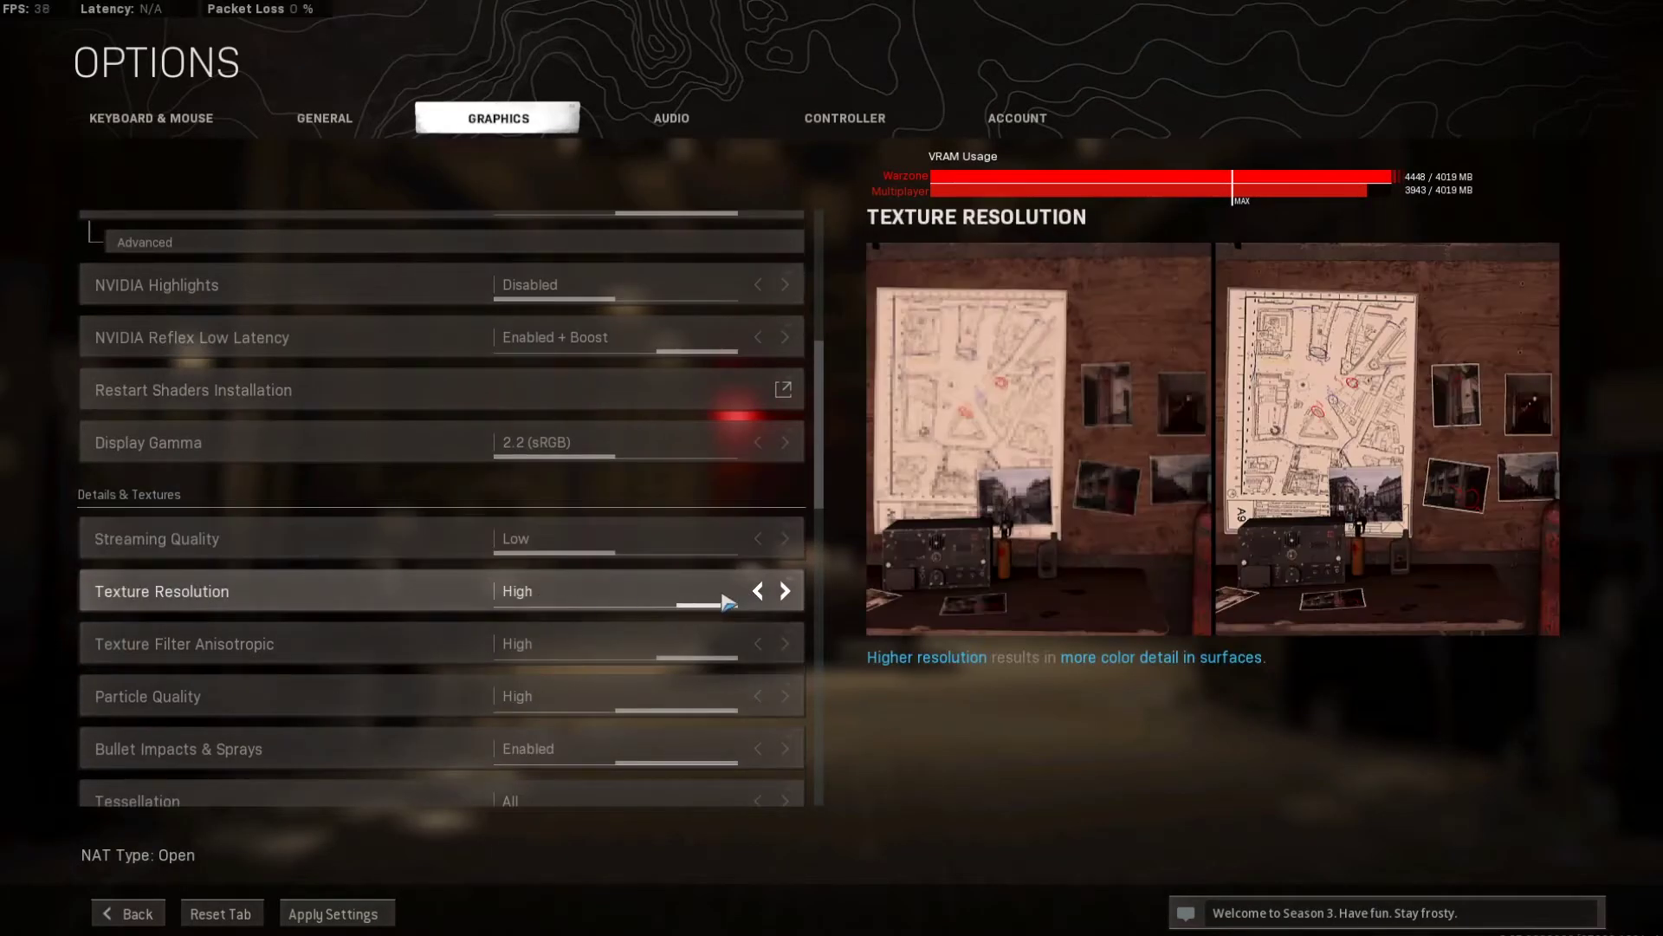
{"action": "left_click", "coordinate": [759, 591]}
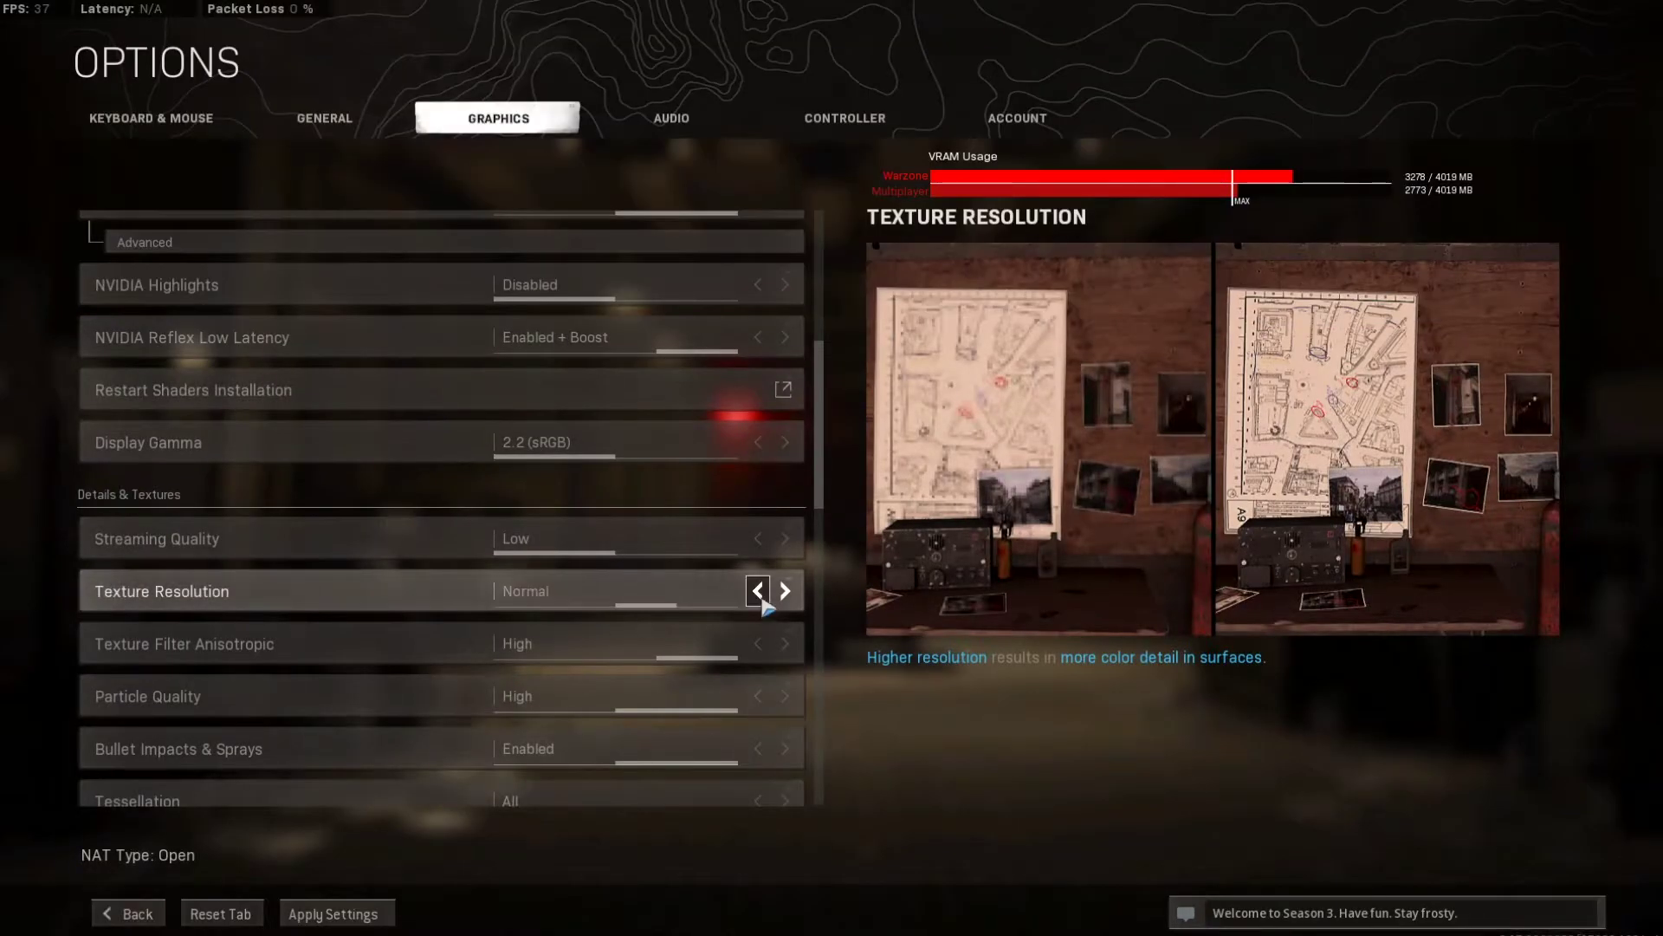
{"action": "left_click", "coordinate": [761, 598]}
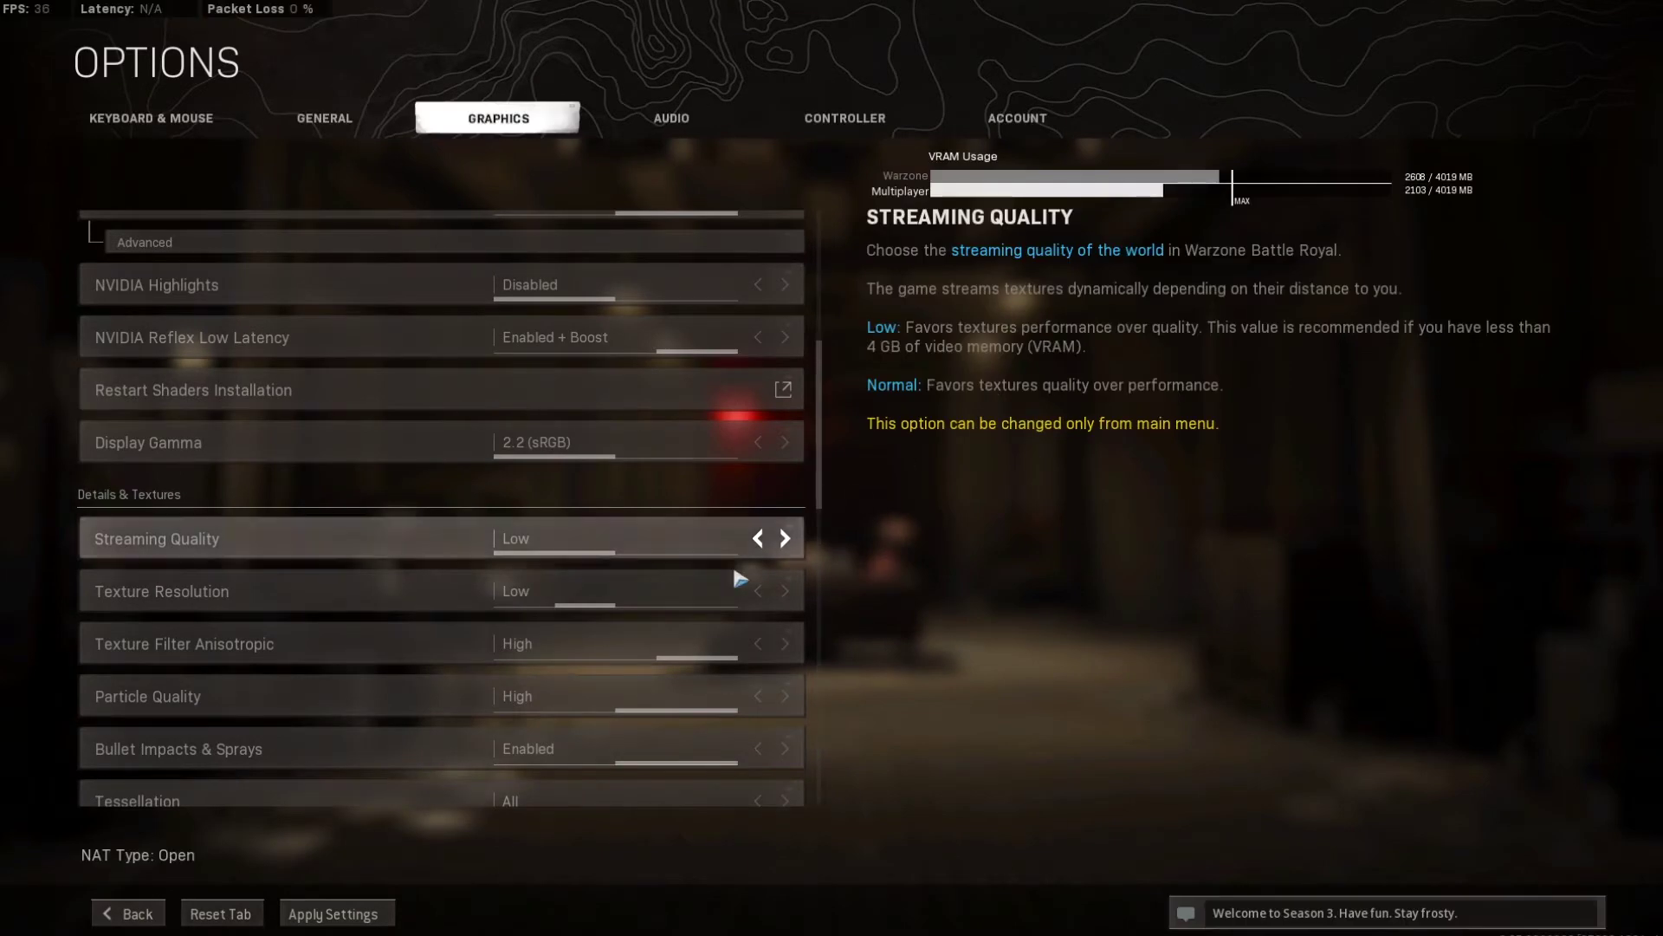
Step: Set Texture Filter Anisotropic to Normal and Particle Quality to Low
{"action": "left_click", "coordinate": [759, 643]}
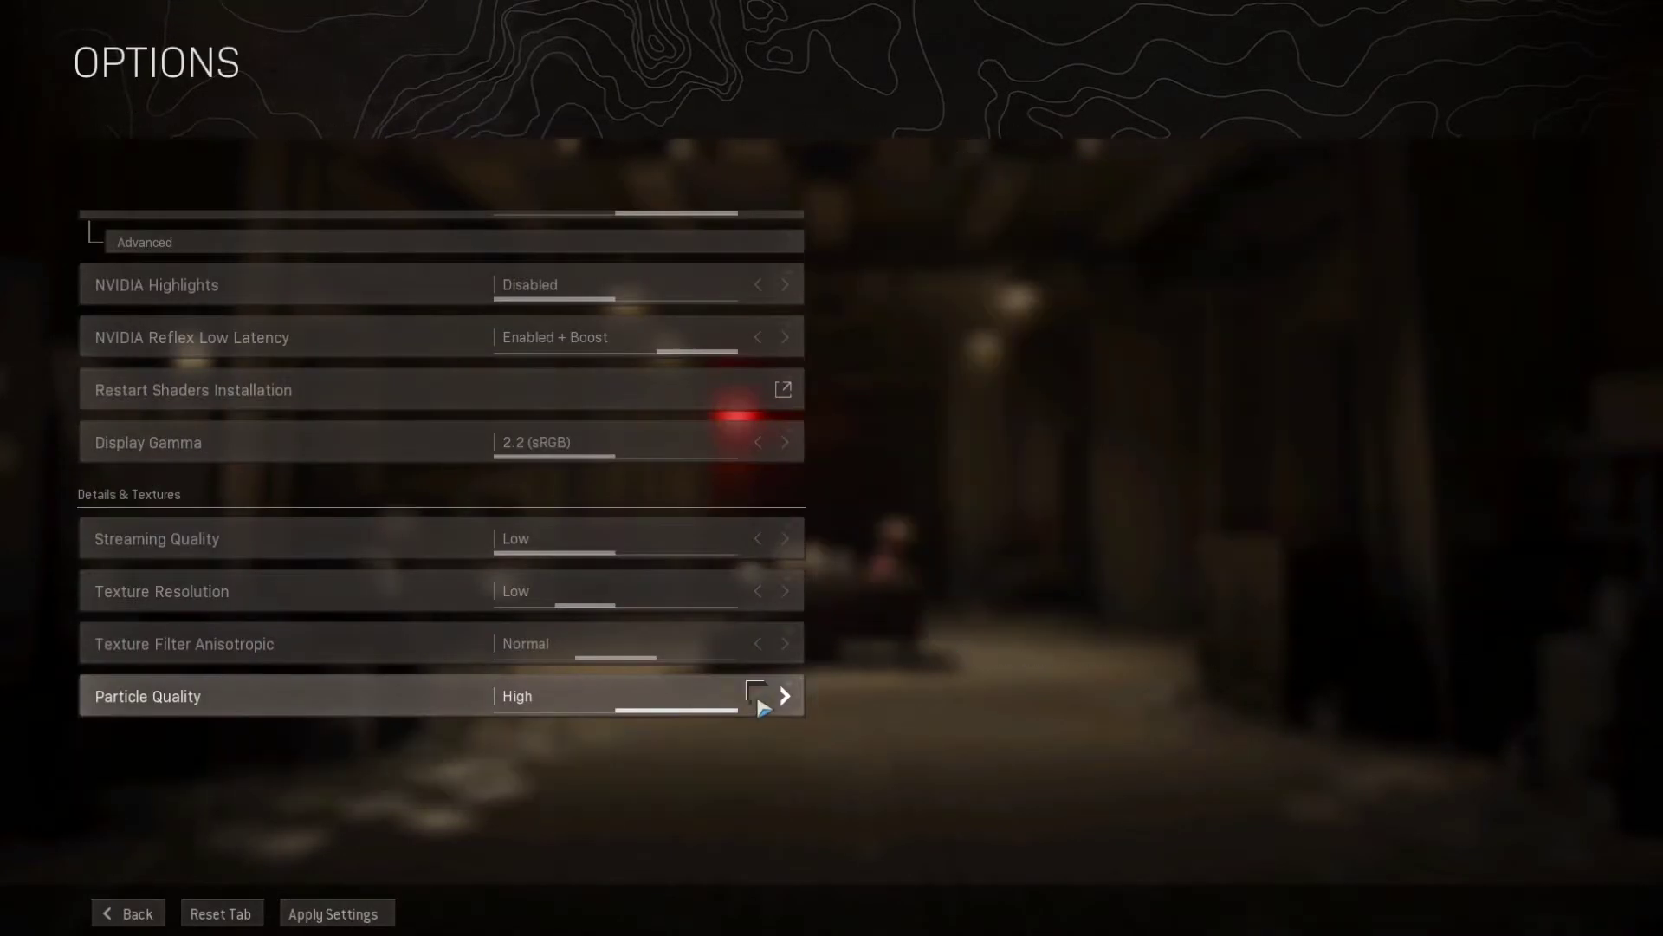
{"action": "left_click", "coordinate": [758, 695]}
{"action": "scroll", "coordinate": [762, 705], "scroll_direction": "down", "scroll_amount": 2}
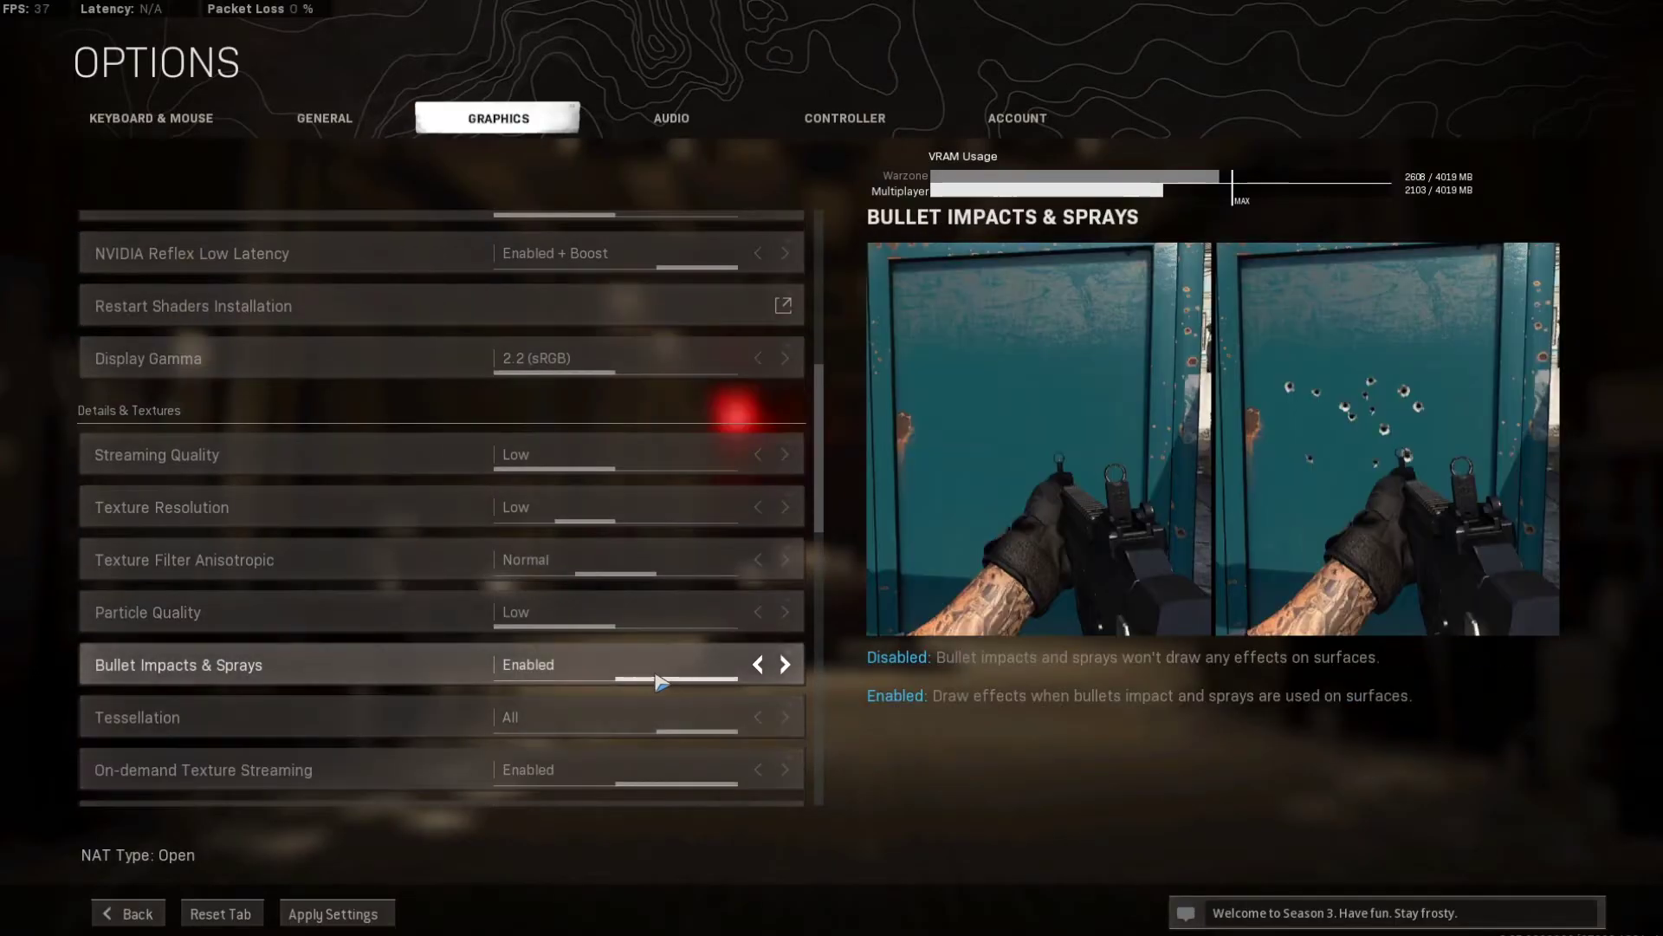
Step: Try Tessellation at Disabled and put it back to All
{"action": "scroll", "coordinate": [674, 700], "scroll_direction": "down", "scroll_amount": 1}
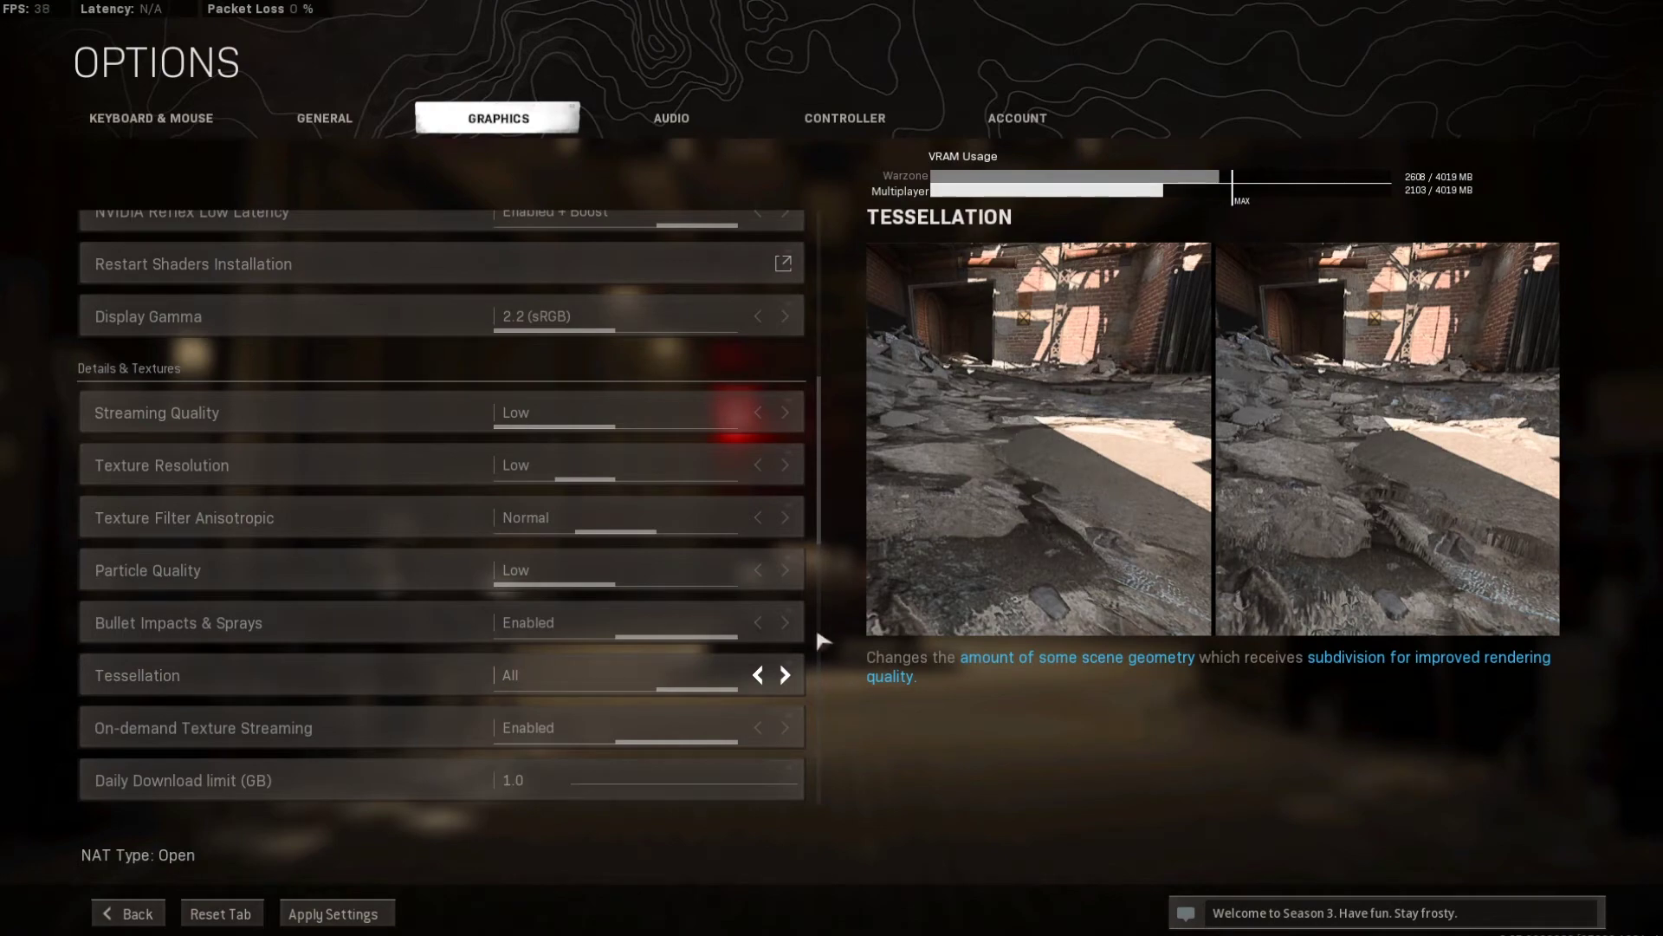
{"action": "scroll", "coordinate": [686, 700], "scroll_direction": "down", "scroll_amount": 1}
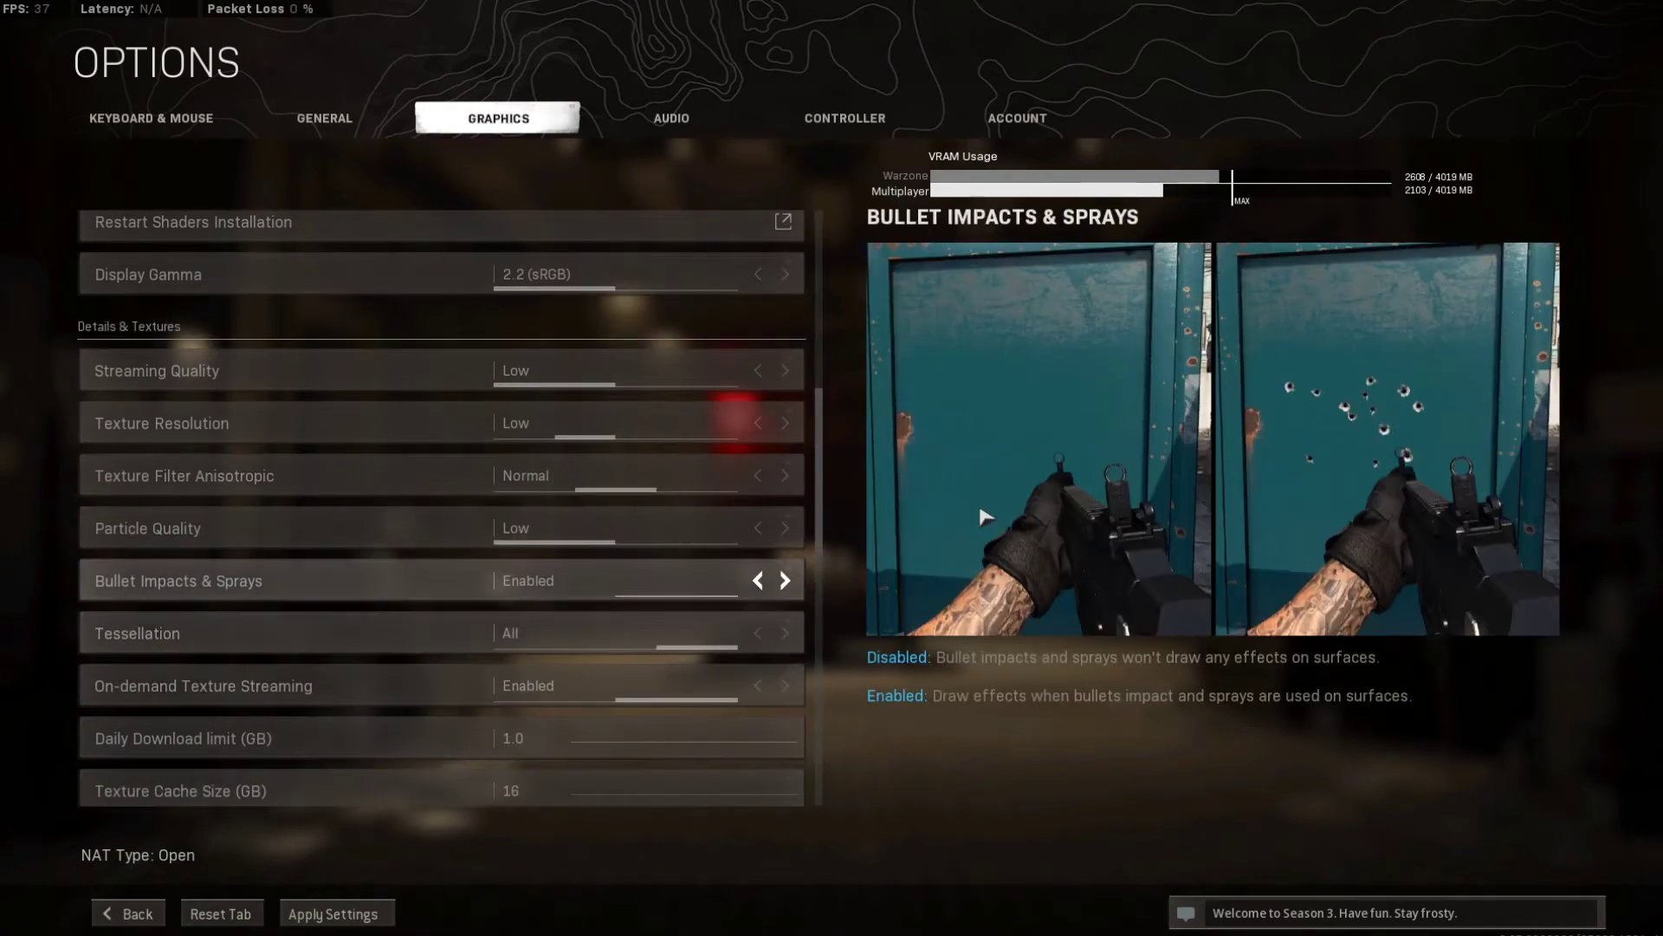
{"action": "left_click", "coordinate": [760, 634]}
{"action": "left_click", "coordinate": [760, 633]}
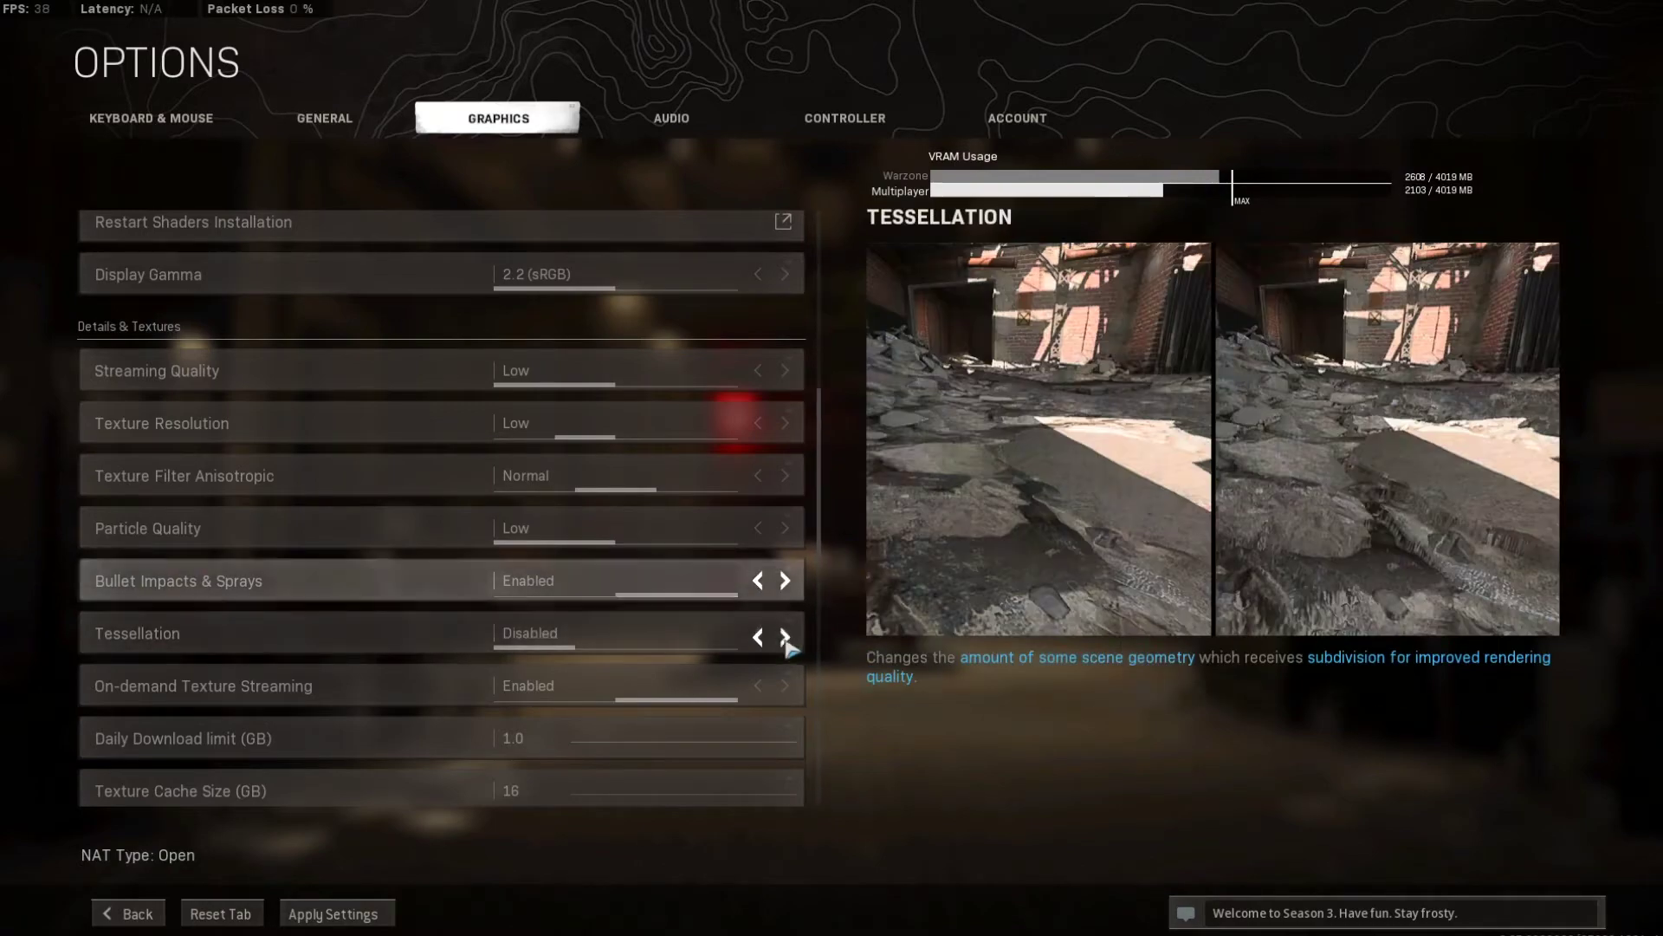
{"action": "left_click", "coordinate": [786, 633]}
{"action": "left_click", "coordinate": [785, 633]}
Step: Disable On-demand Texture Streaming in the Details & Textures settings
{"action": "scroll", "coordinate": [779, 624], "scroll_direction": "down", "scroll_amount": 2}
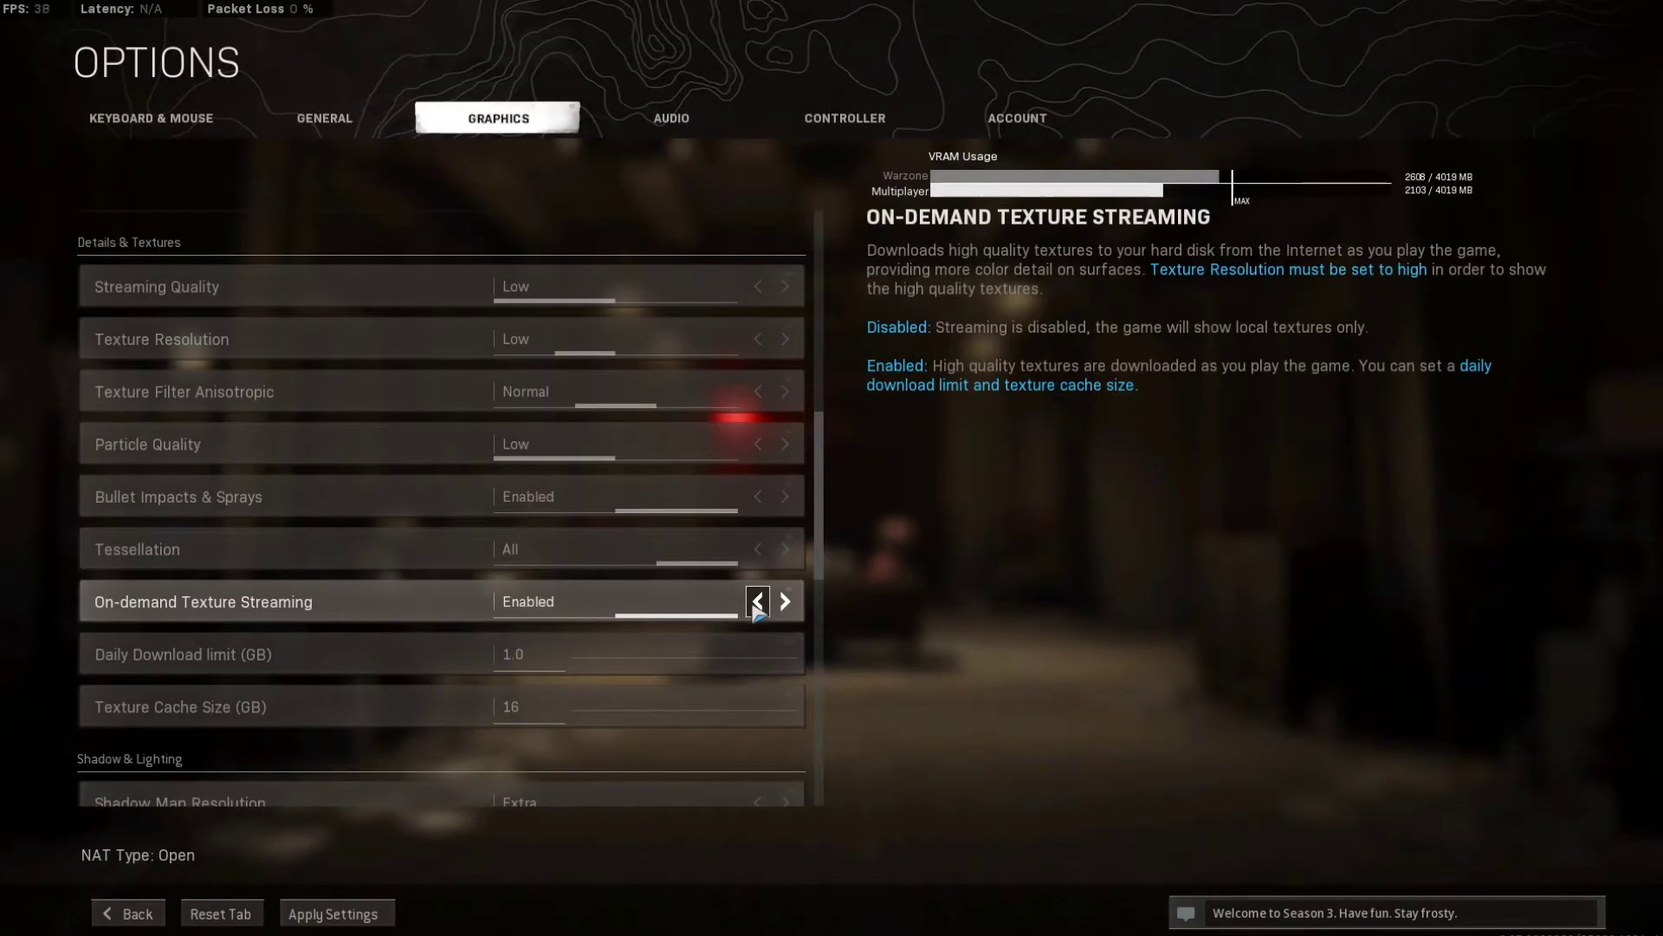
{"action": "left_click", "coordinate": [758, 601]}
{"action": "scroll", "coordinate": [709, 657], "scroll_direction": "down", "scroll_amount": 3}
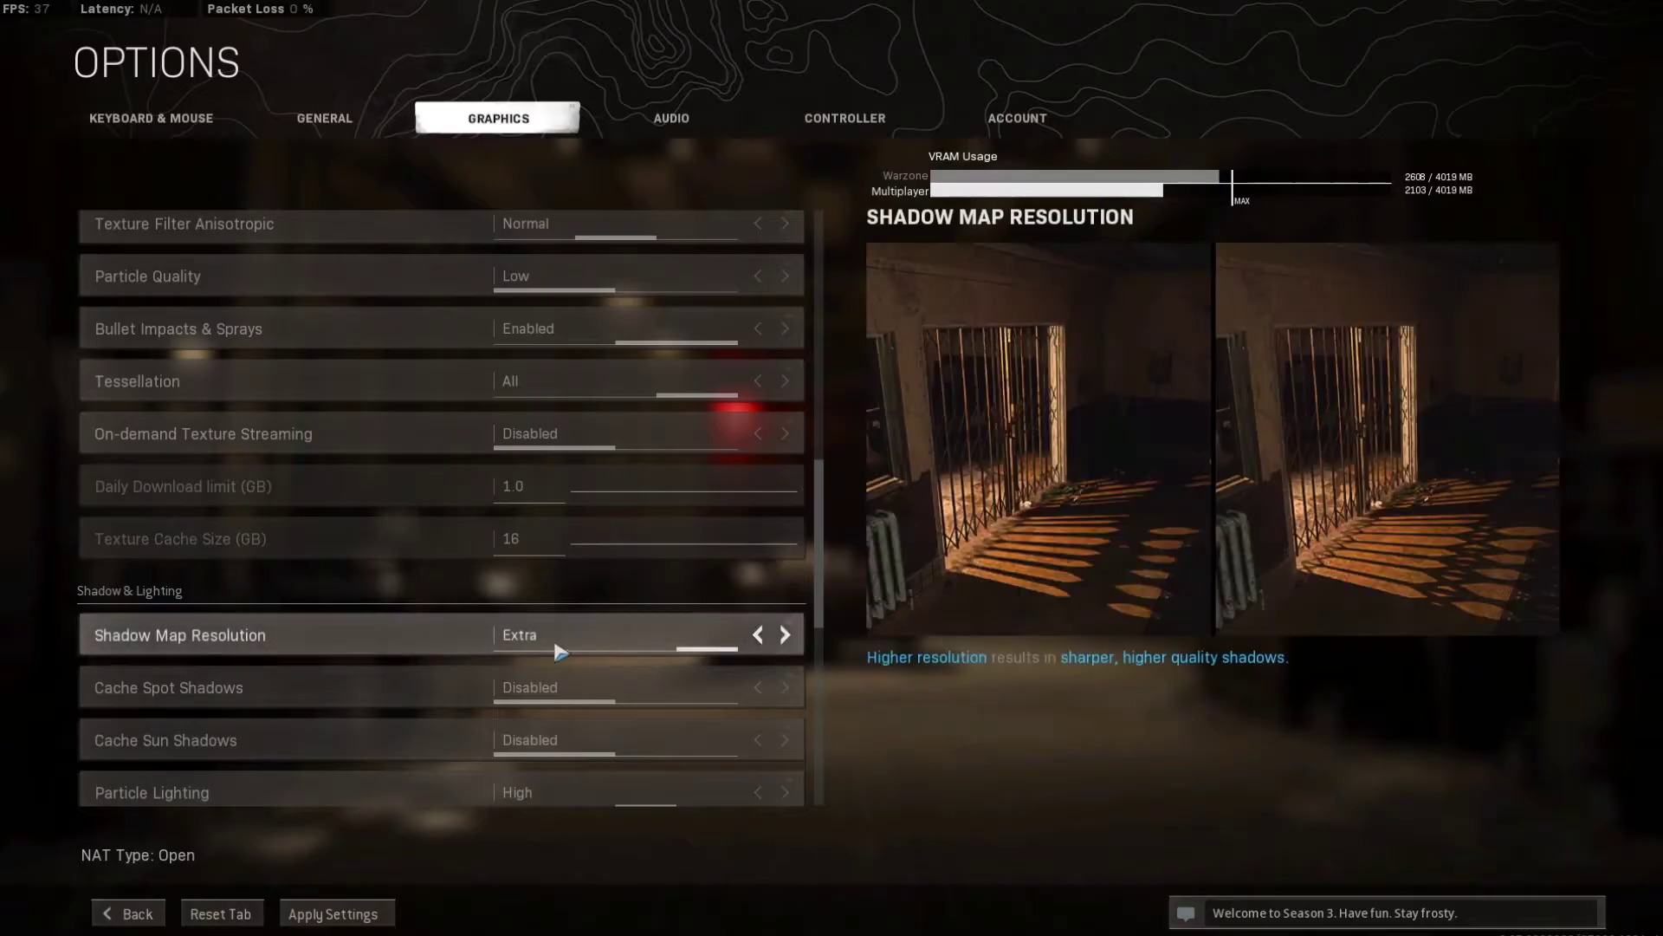
Step: In Shadow & Lighting, lower Shadow Map Resolution to Low
{"action": "scroll", "coordinate": [559, 651], "scroll_direction": "down", "scroll_amount": 1}
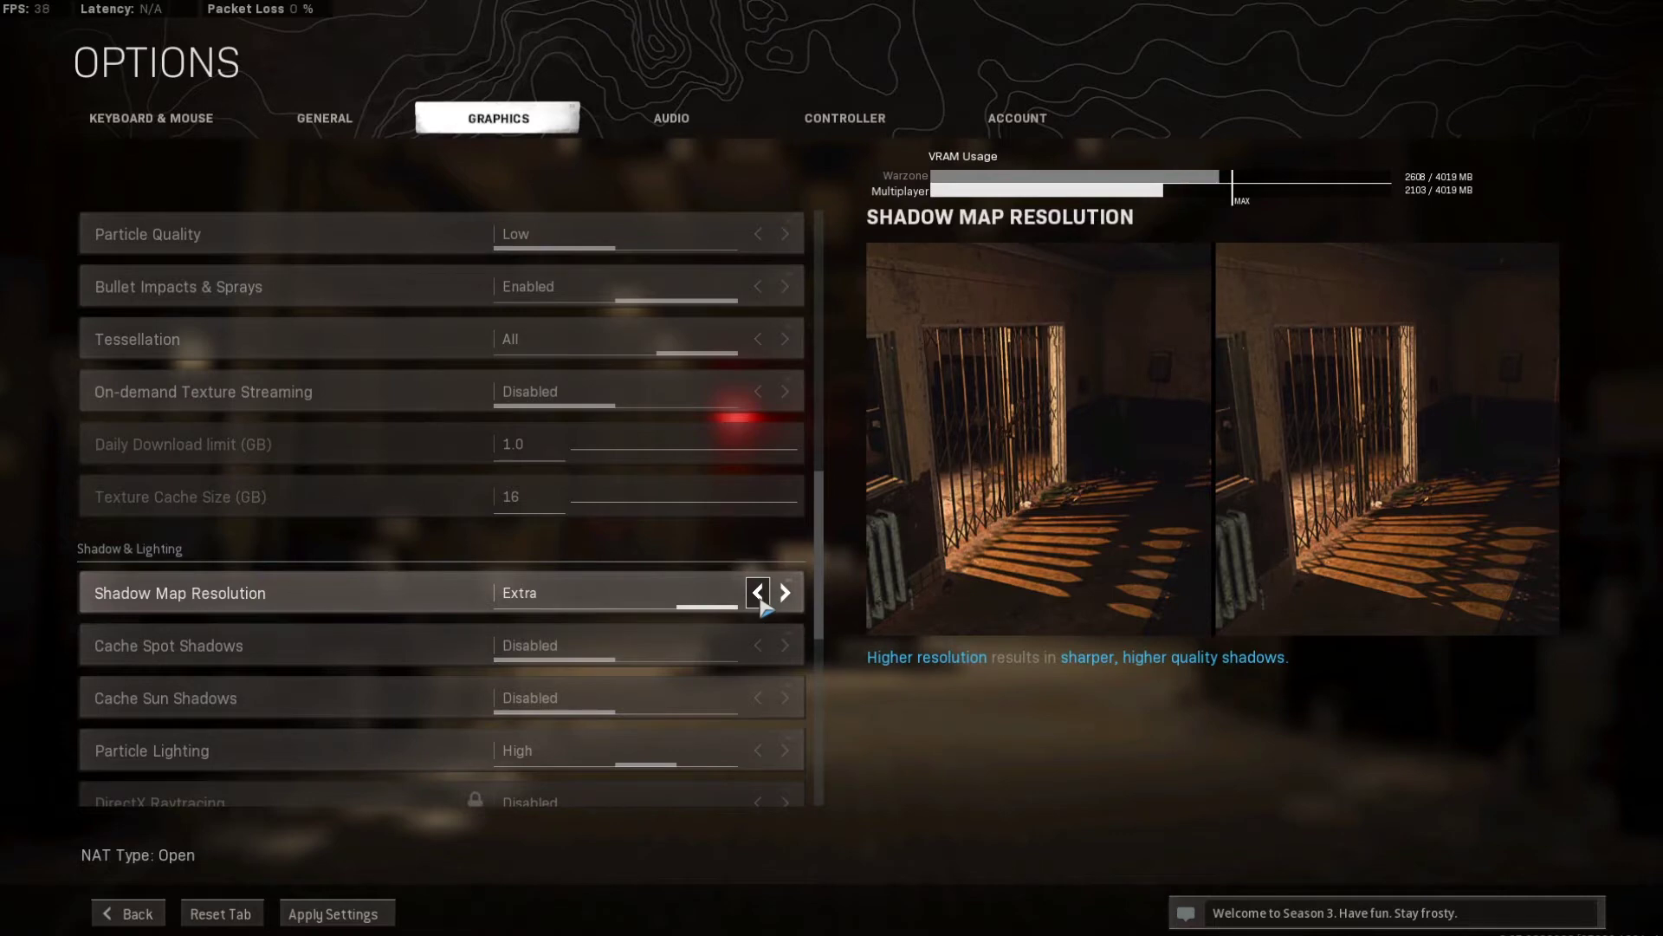
{"action": "left_click", "coordinate": [760, 596]}
{"action": "left_click", "coordinate": [760, 596]}
{"action": "left_click", "coordinate": [760, 596]}
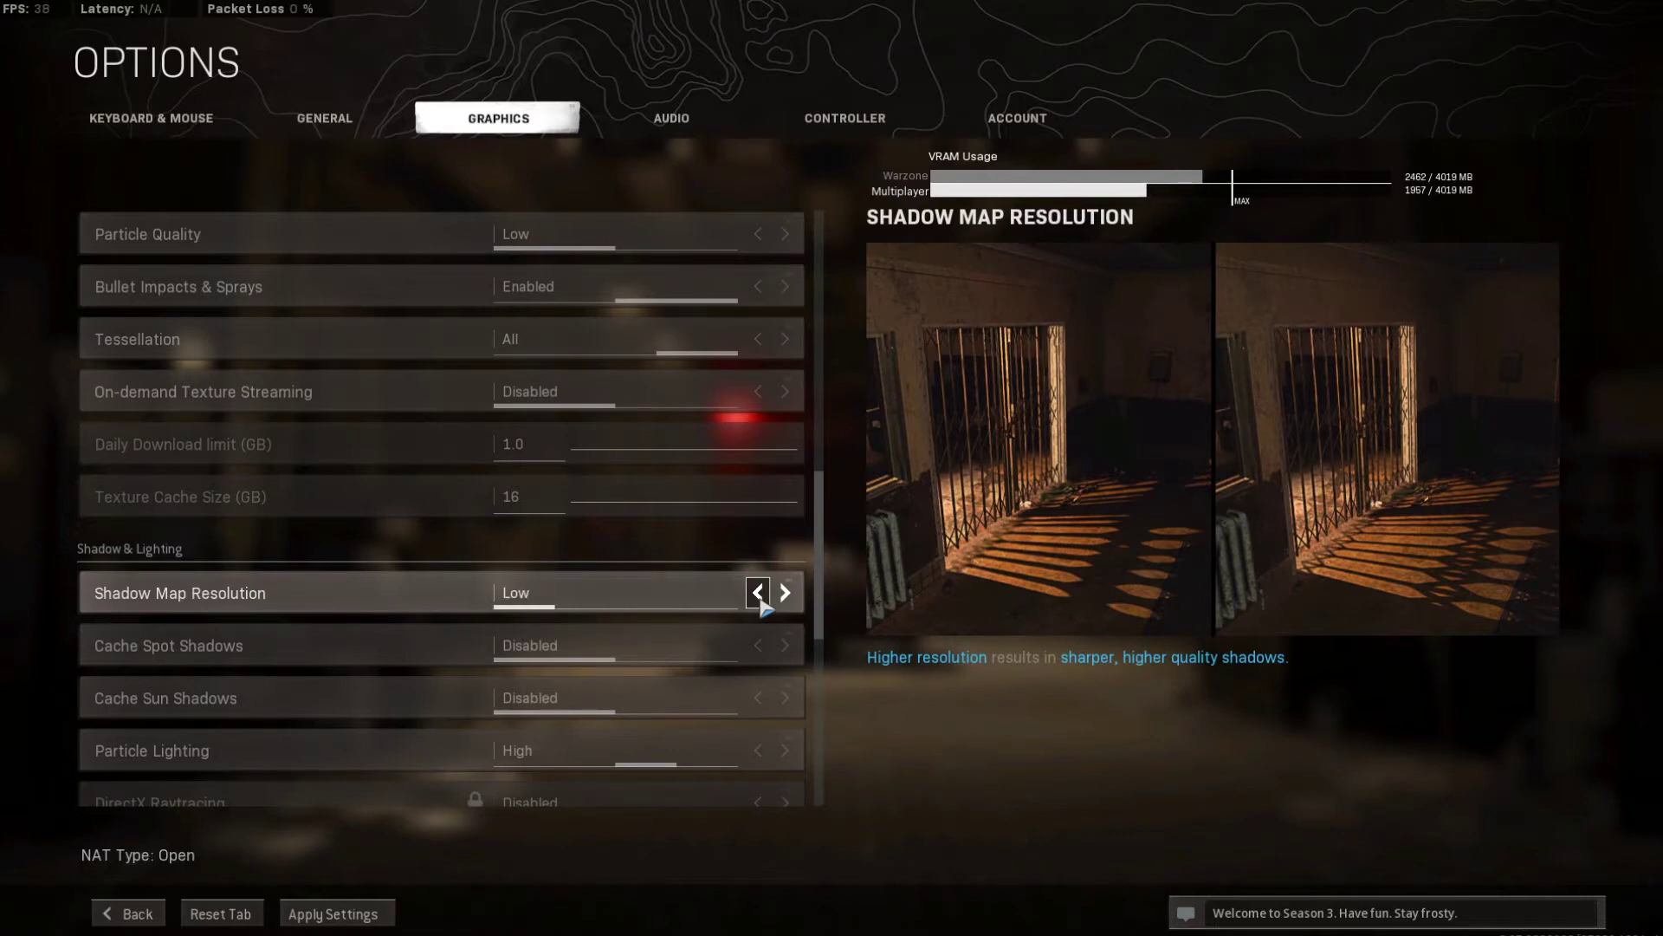
{"action": "left_click", "coordinate": [785, 593]}
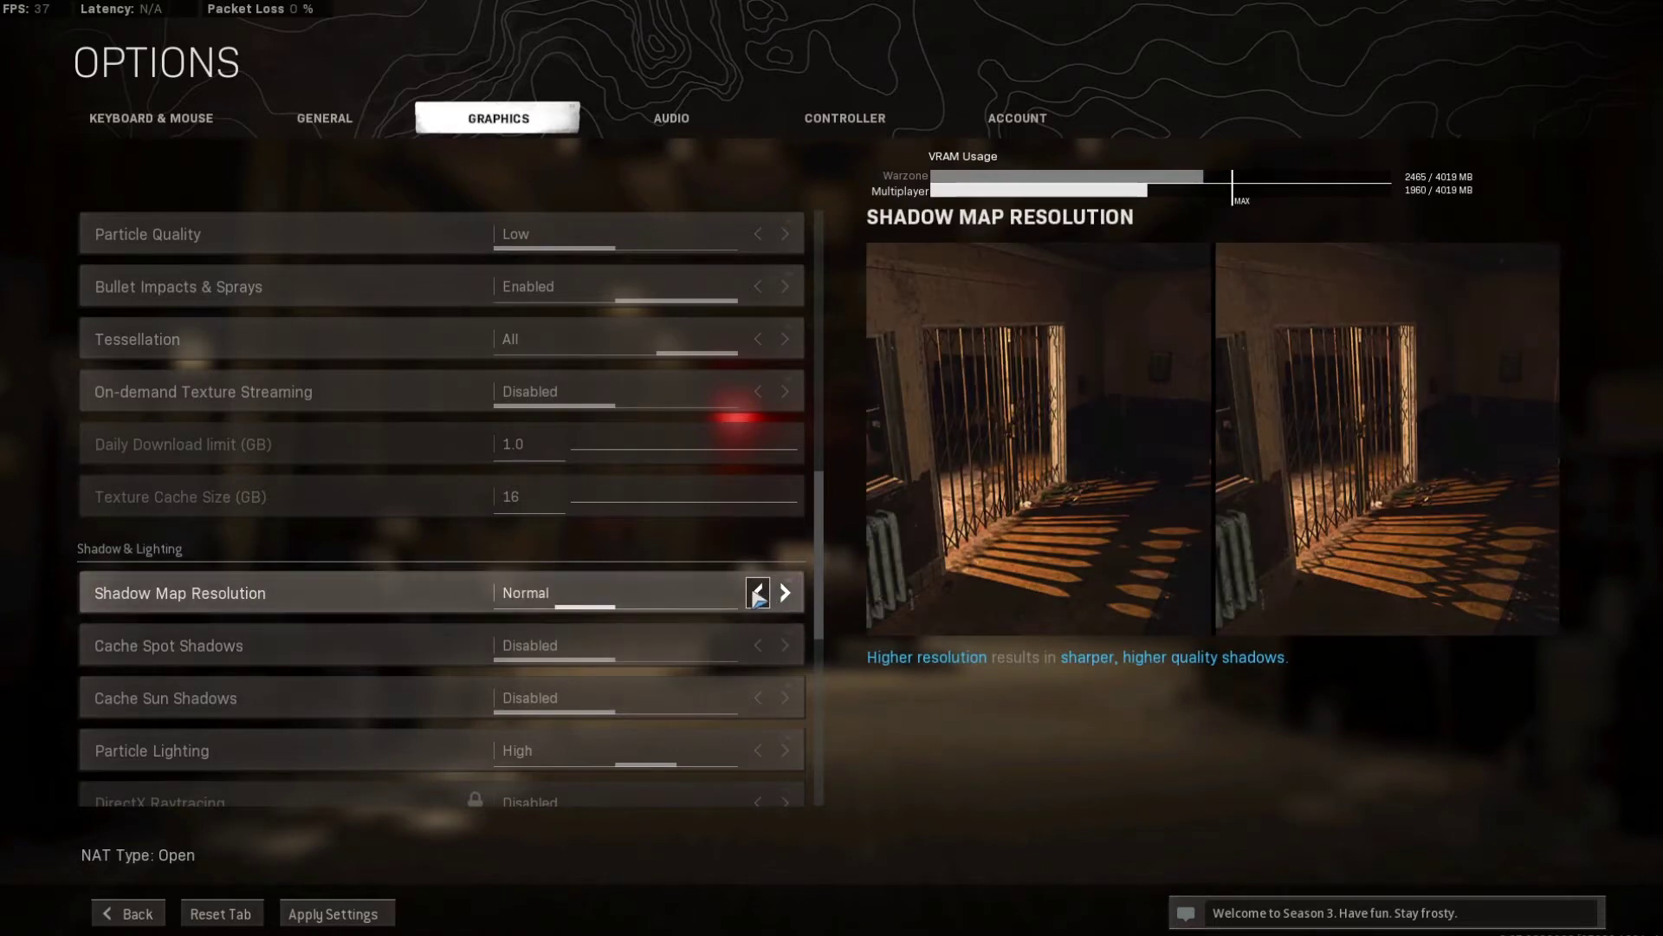
{"action": "left_click", "coordinate": [760, 596]}
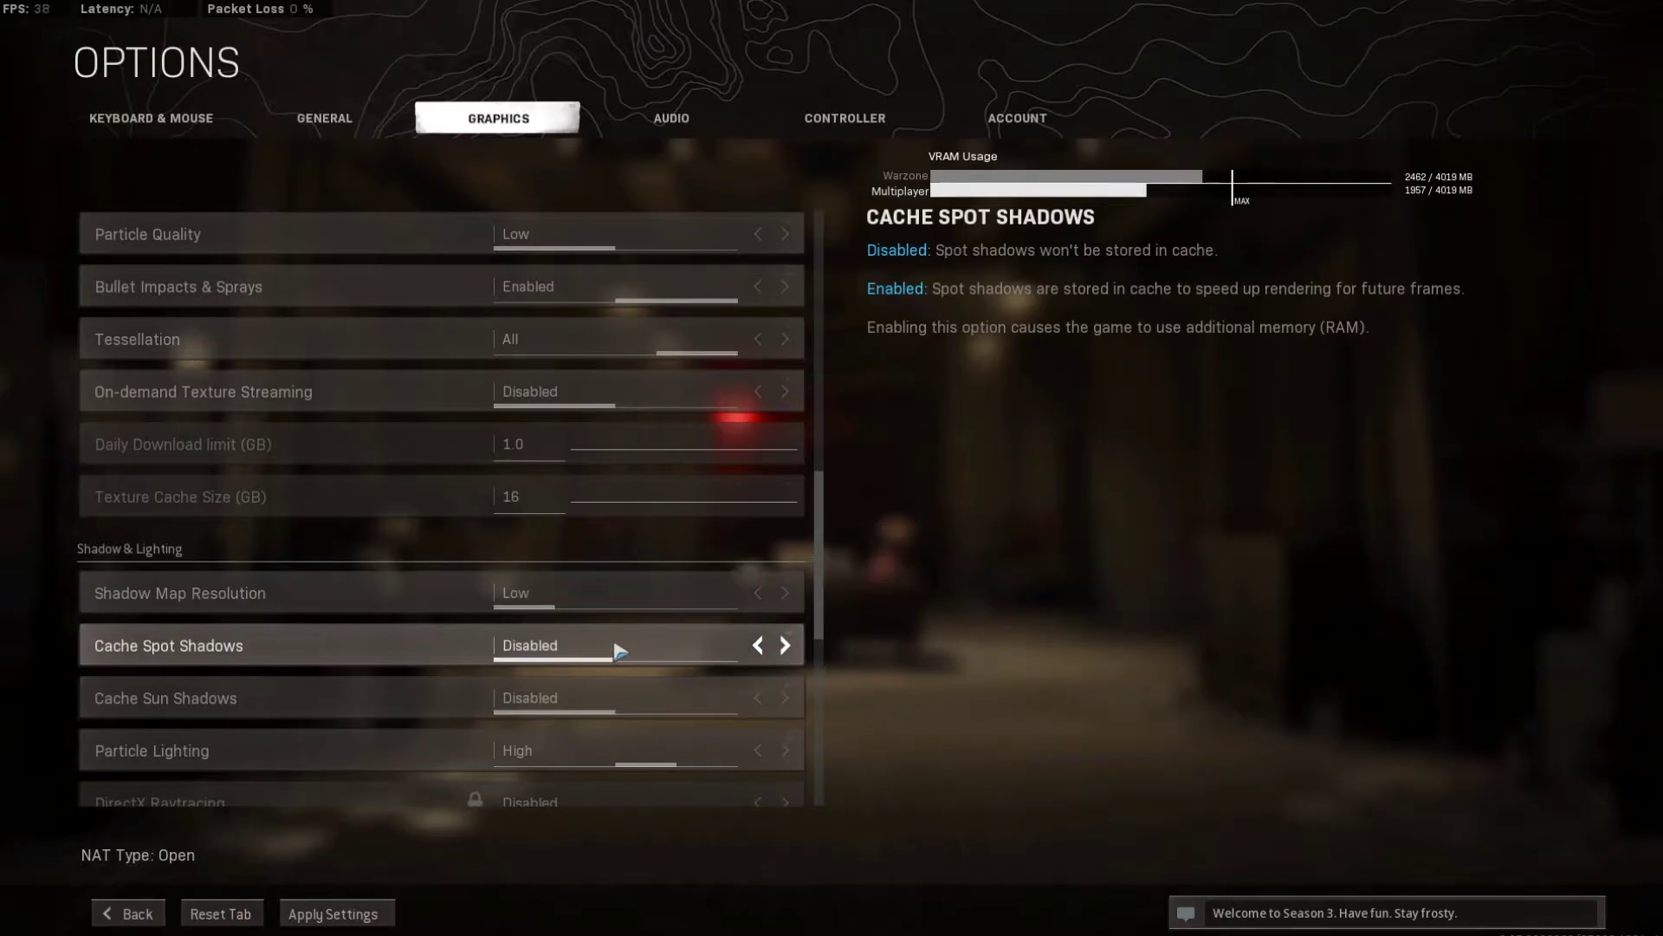
Step: Enable Cache Spot Shadows and Cache Sun Shadows and set Particle Lighting to Normal
{"action": "left_click", "coordinate": [784, 644]}
{"action": "left_click", "coordinate": [785, 698]}
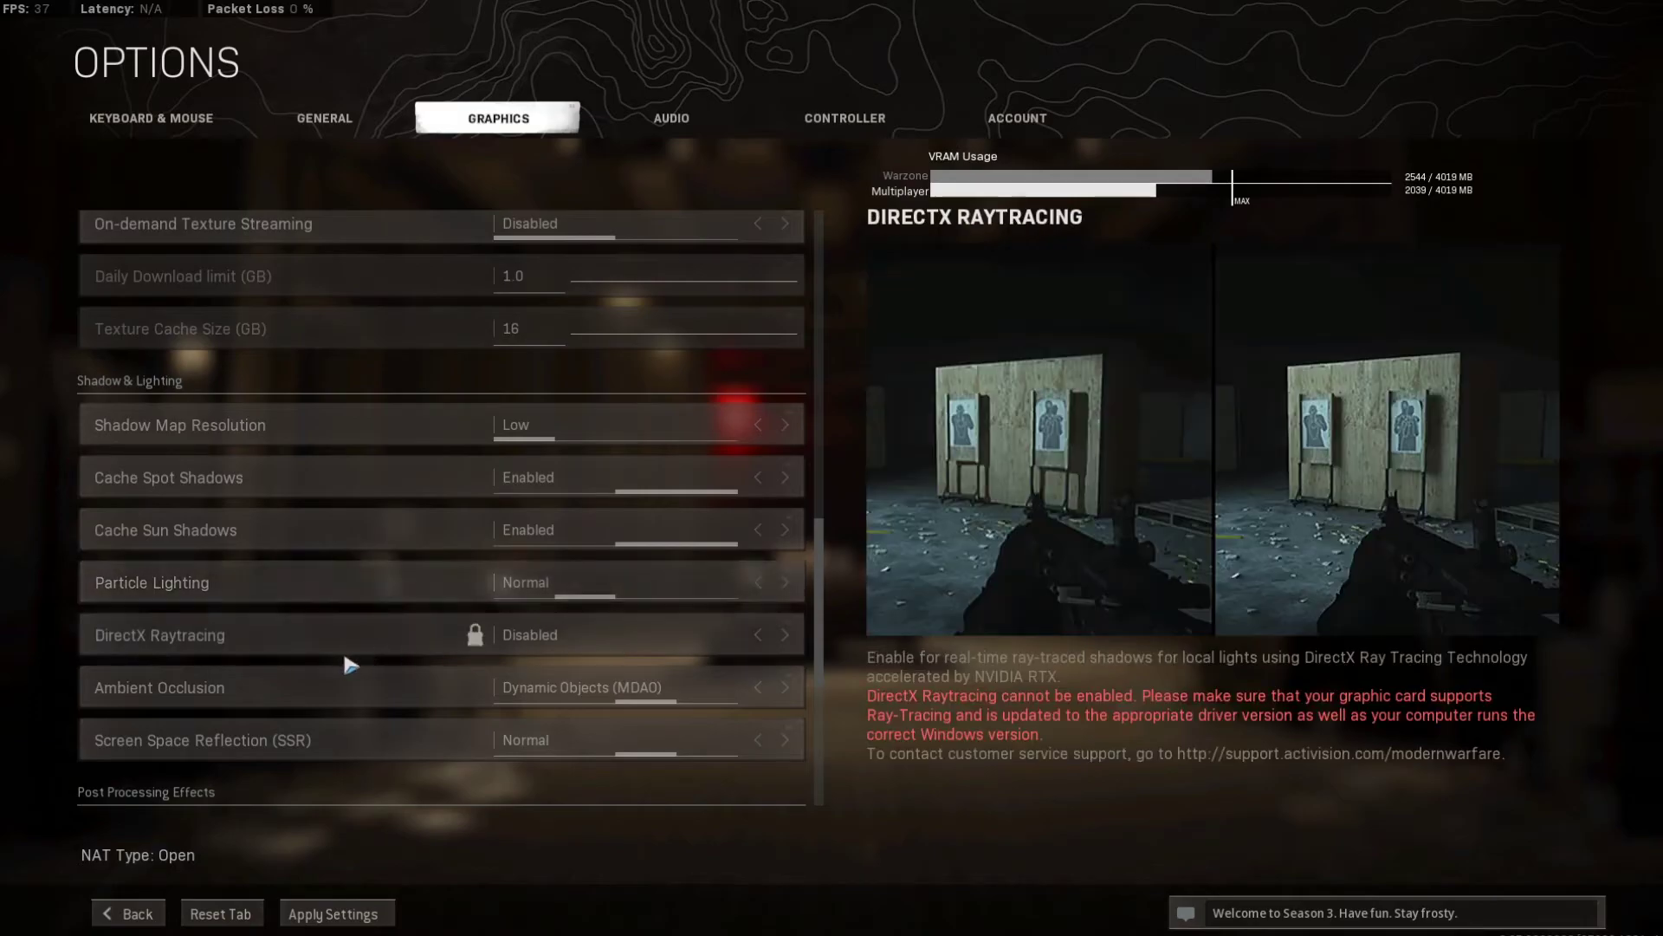
Step: Disable Ambient Occlusion and Screen Space Reflection (SSR) in the Shadow & Lighting settings
{"action": "scroll", "coordinate": [764, 606], "scroll_direction": "down", "scroll_amount": 2}
{"action": "left_click", "coordinate": [760, 603]}
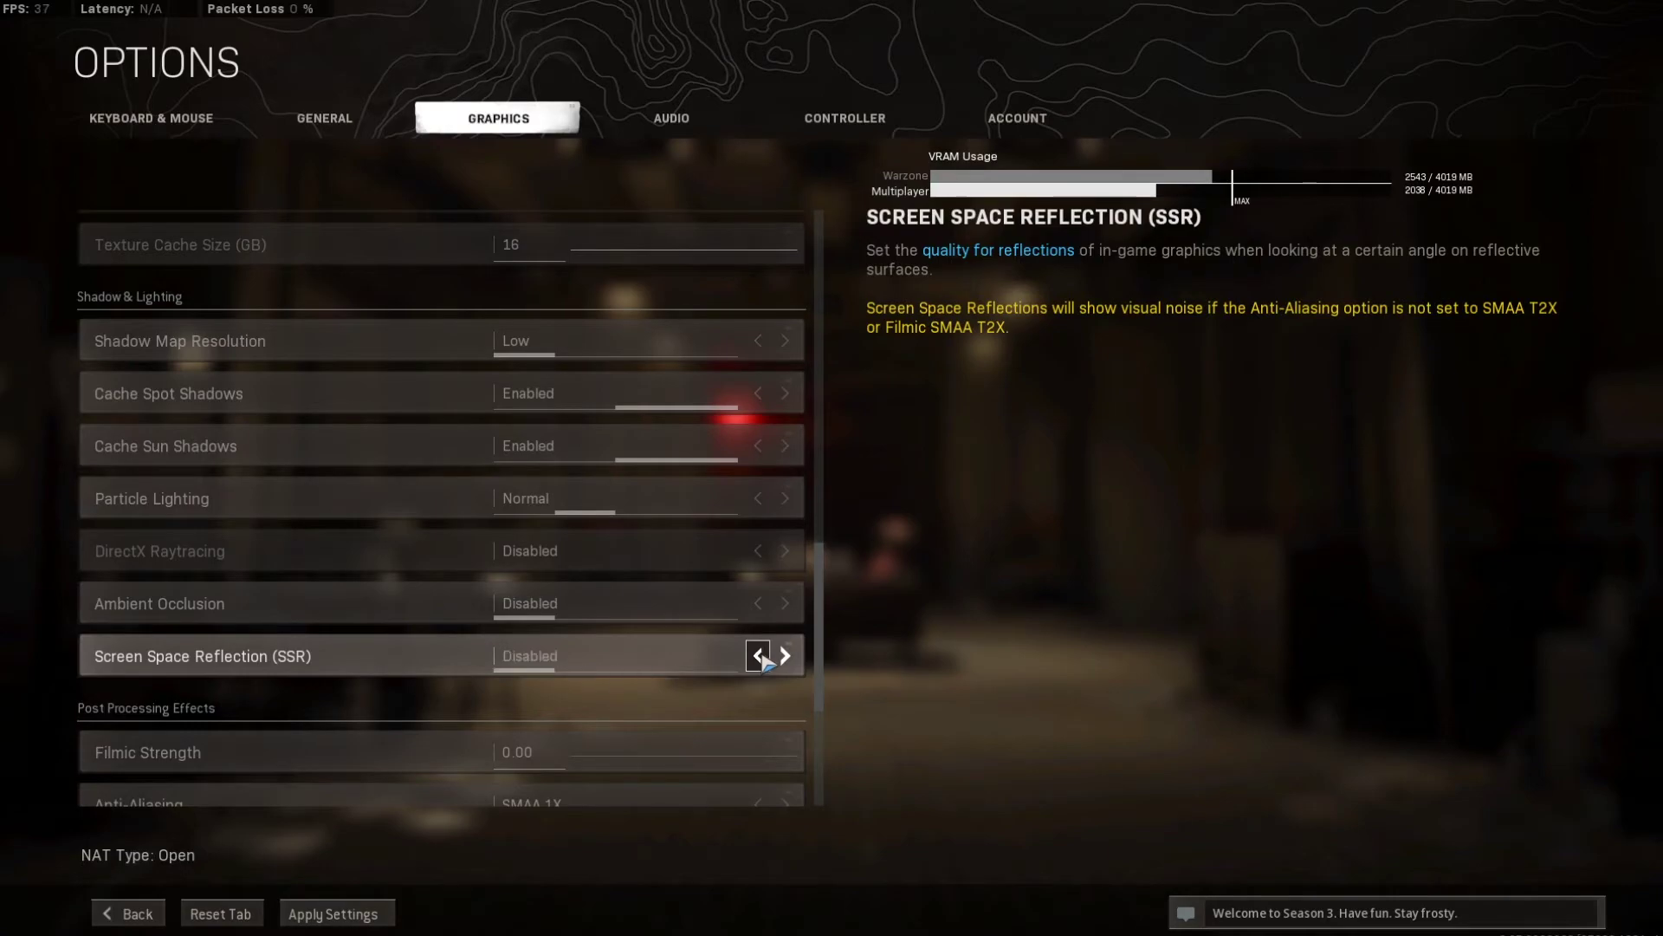
{"action": "scroll", "coordinate": [668, 453], "scroll_direction": "down", "scroll_amount": 4}
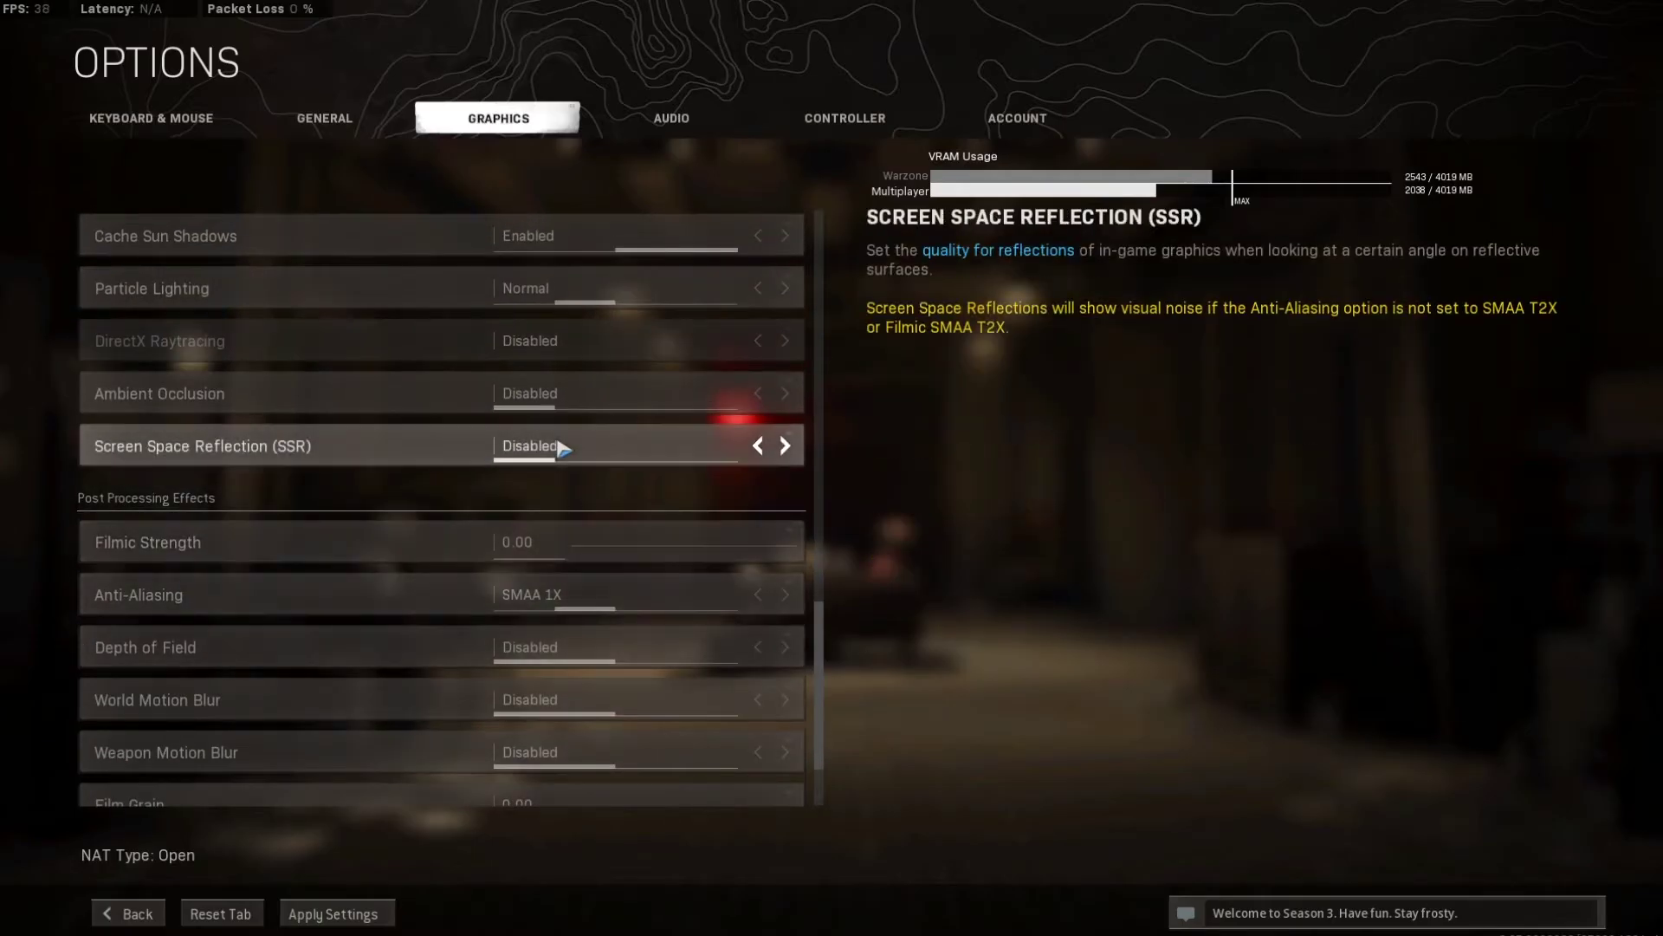
Step: In Post Processing Effects, set Anti-Aliasing to SMAA T2X, disable Dynamic Resolution and apply the settings
{"action": "scroll", "coordinate": [561, 447], "scroll_direction": "down", "scroll_amount": 2}
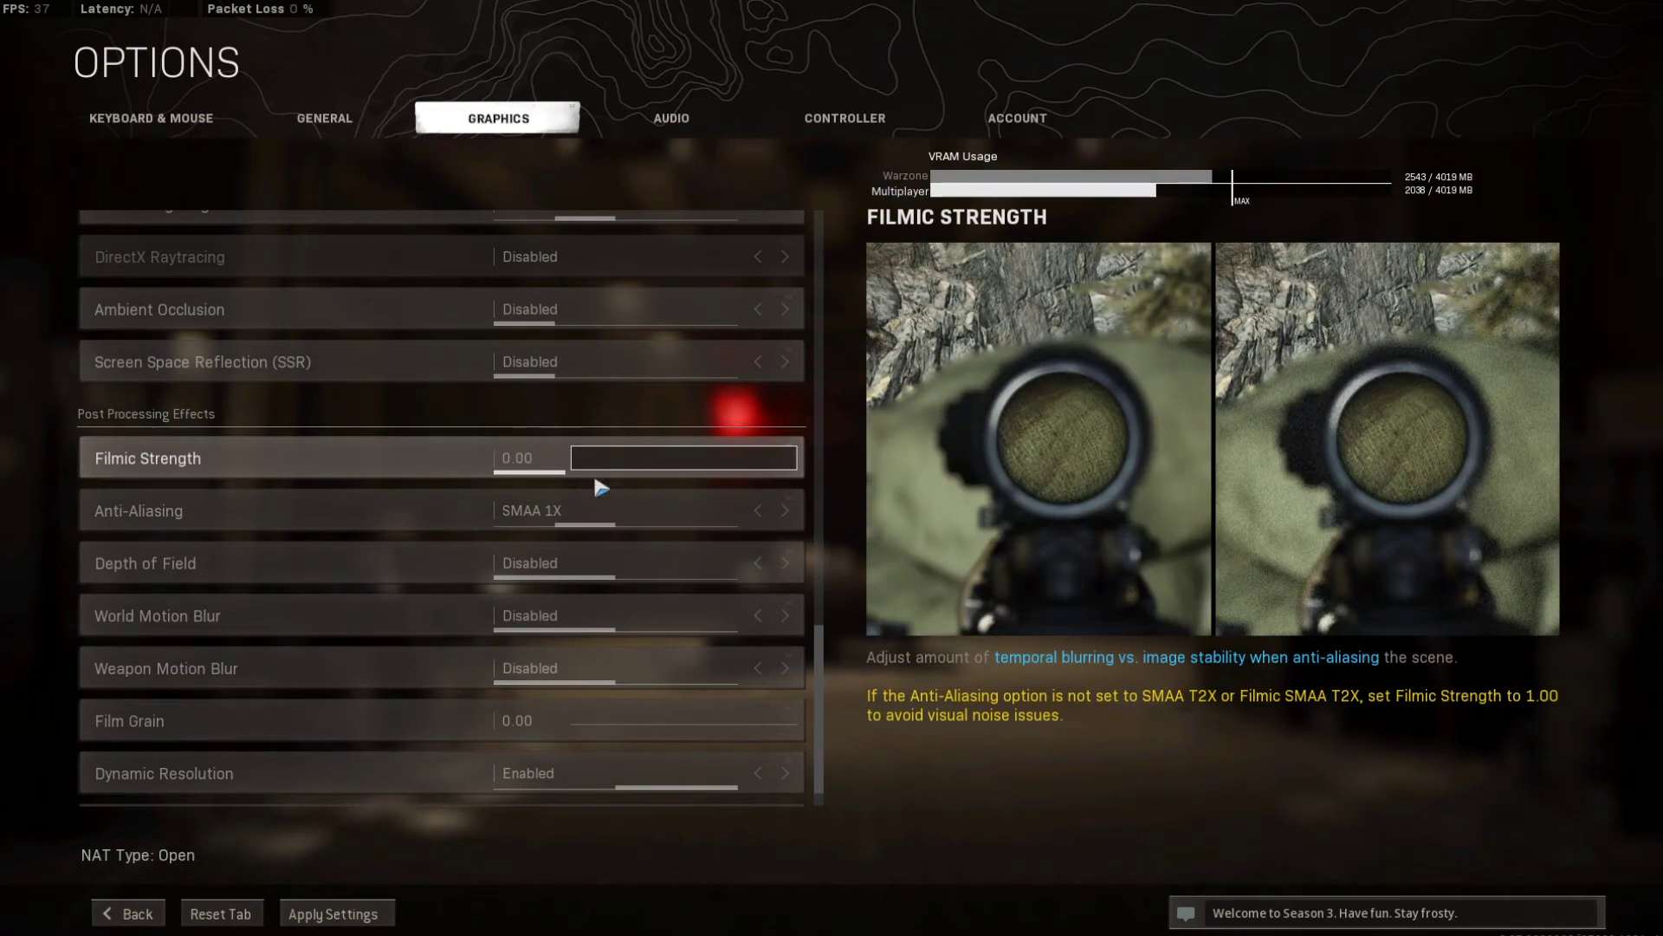
{"action": "left_click", "coordinate": [785, 510]}
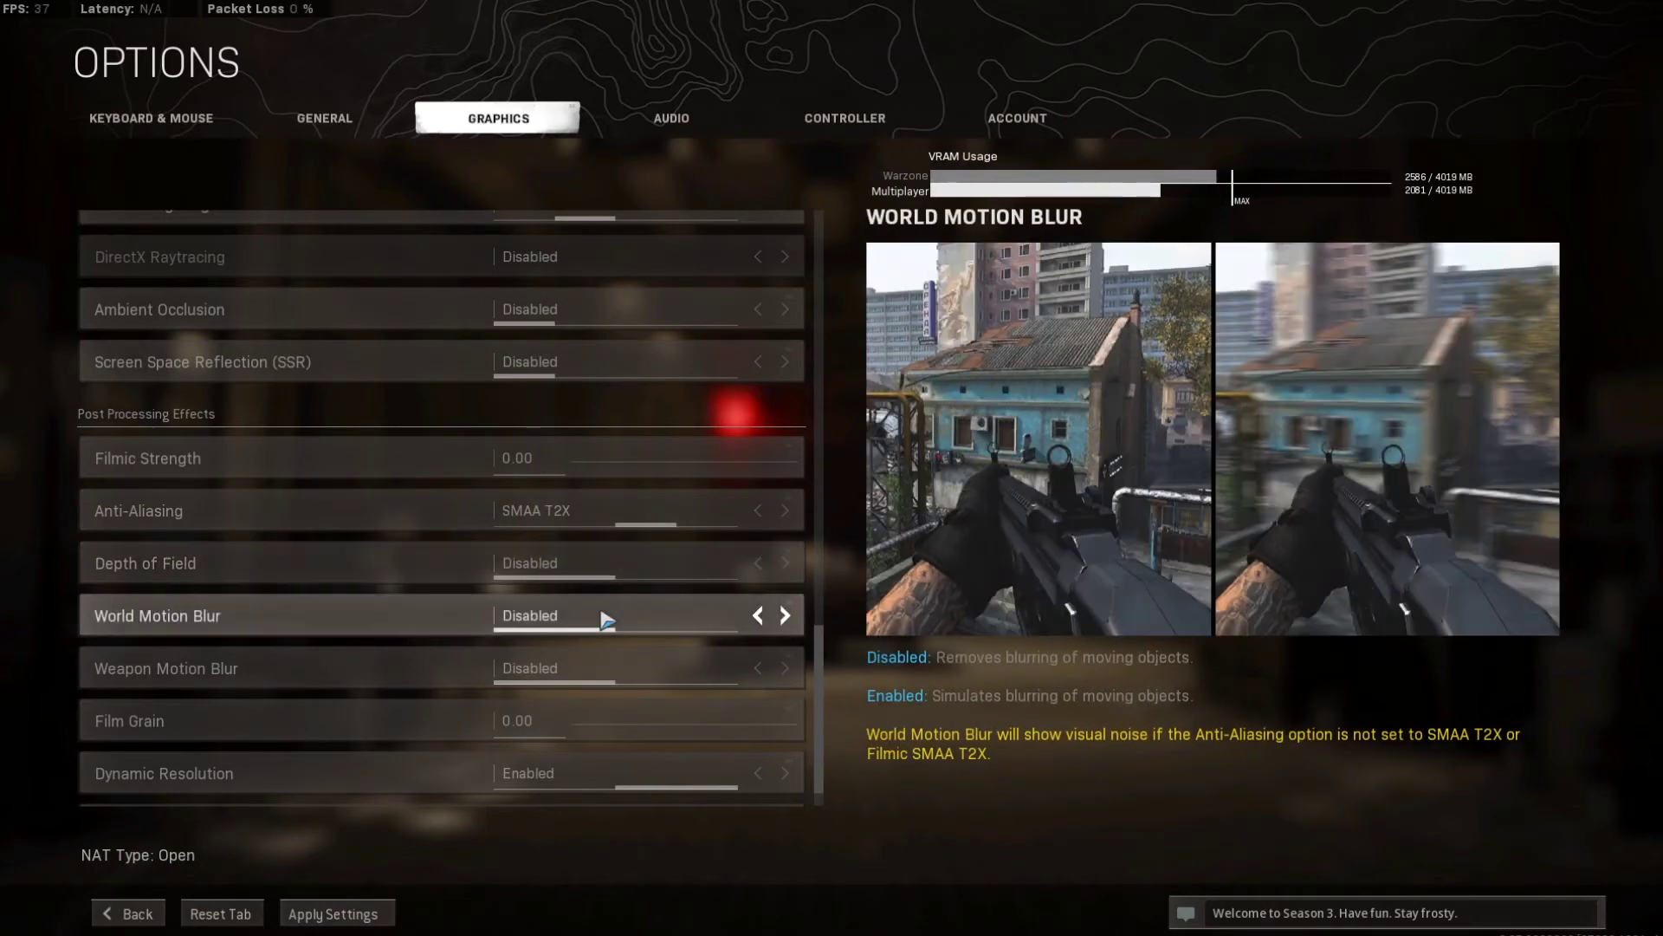
{"action": "scroll", "coordinate": [607, 620], "scroll_direction": "down", "scroll_amount": 1}
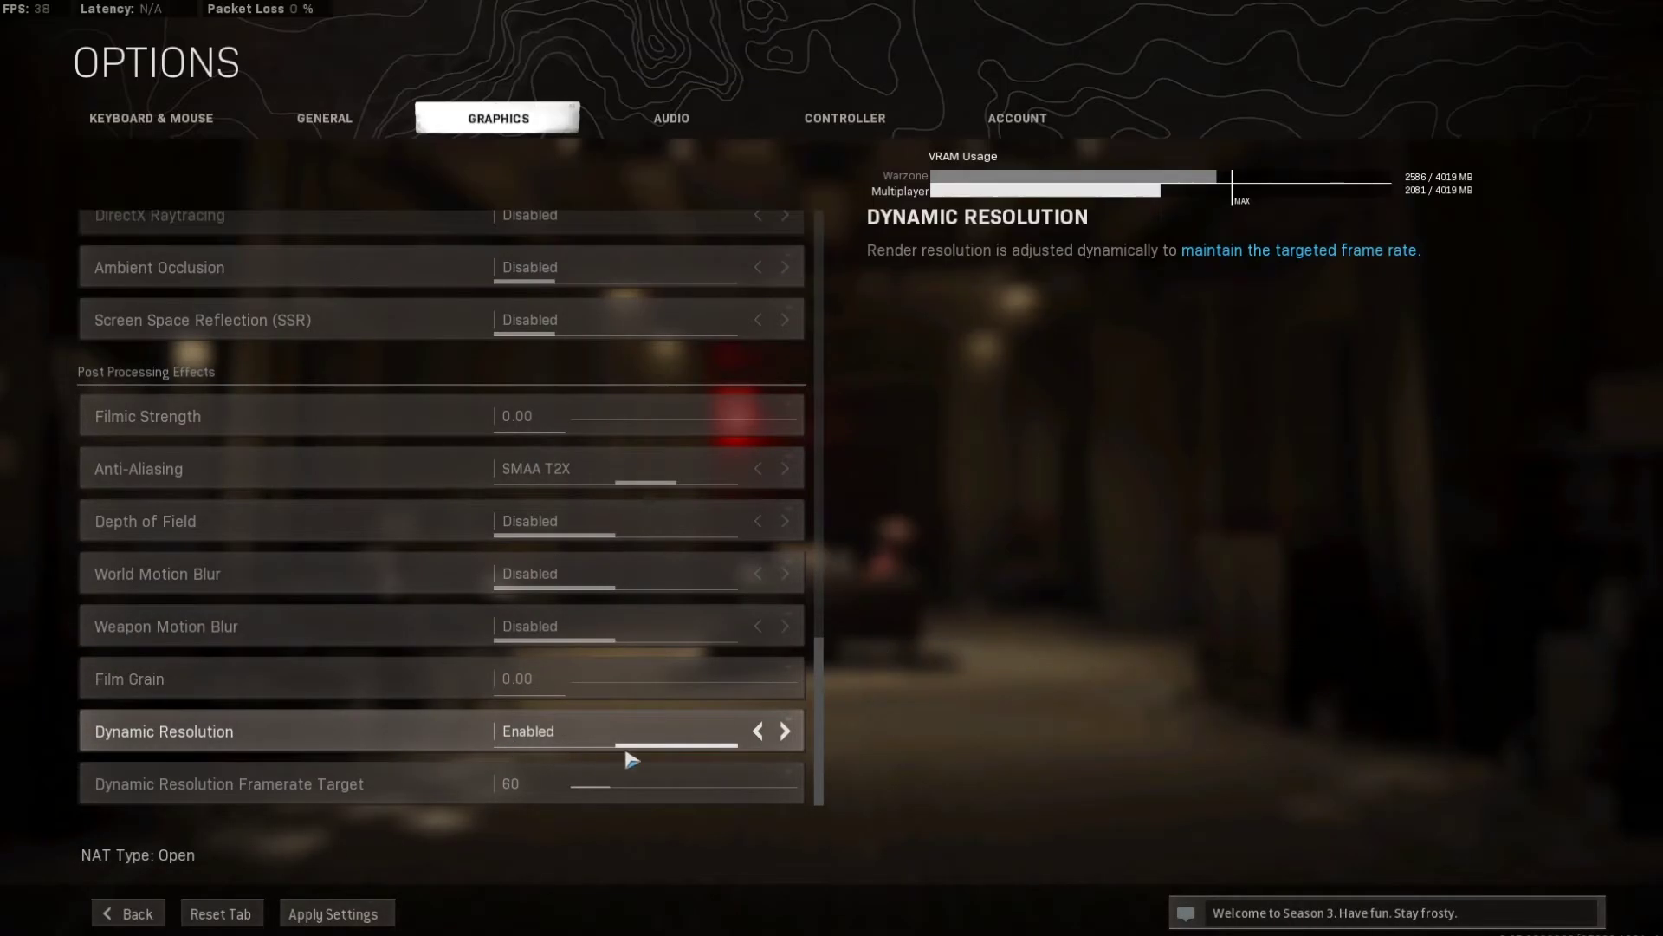
{"action": "left_click", "coordinate": [758, 731]}
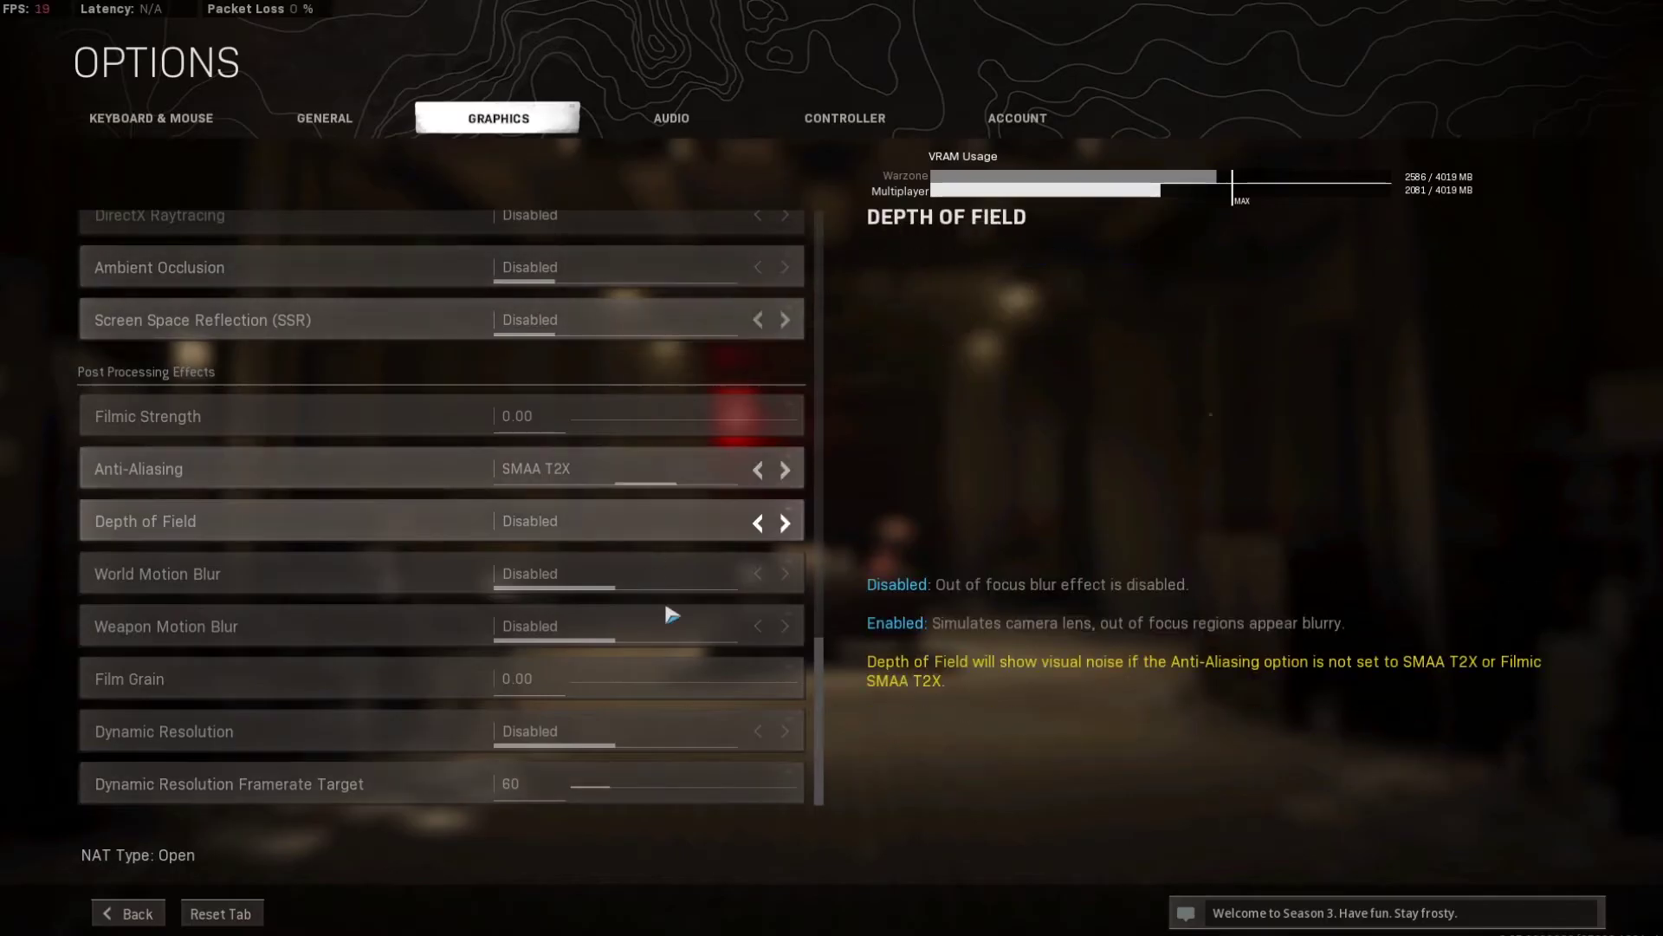
Step: Look back over the applied graphics settings and leave the options screen
{"action": "scroll", "coordinate": [690, 754], "scroll_direction": "up", "scroll_amount": 8}
{"action": "scroll", "coordinate": [792, 562], "scroll_direction": "up", "scroll_amount": 3}
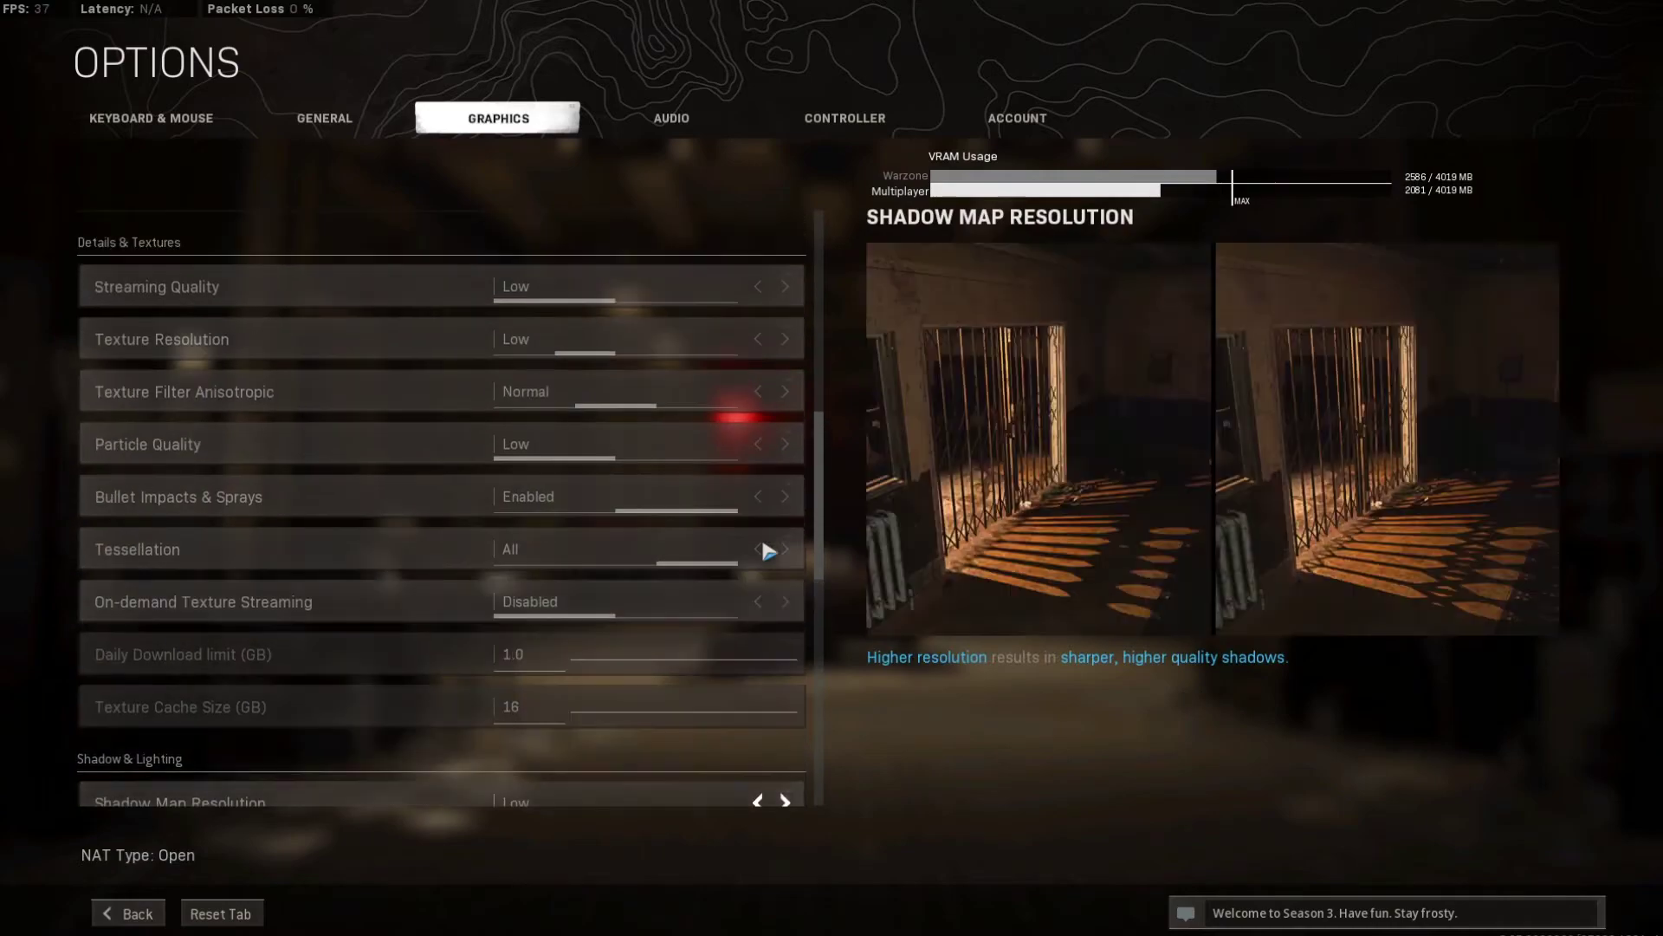
{"action": "left_click", "coordinate": [137, 916]}
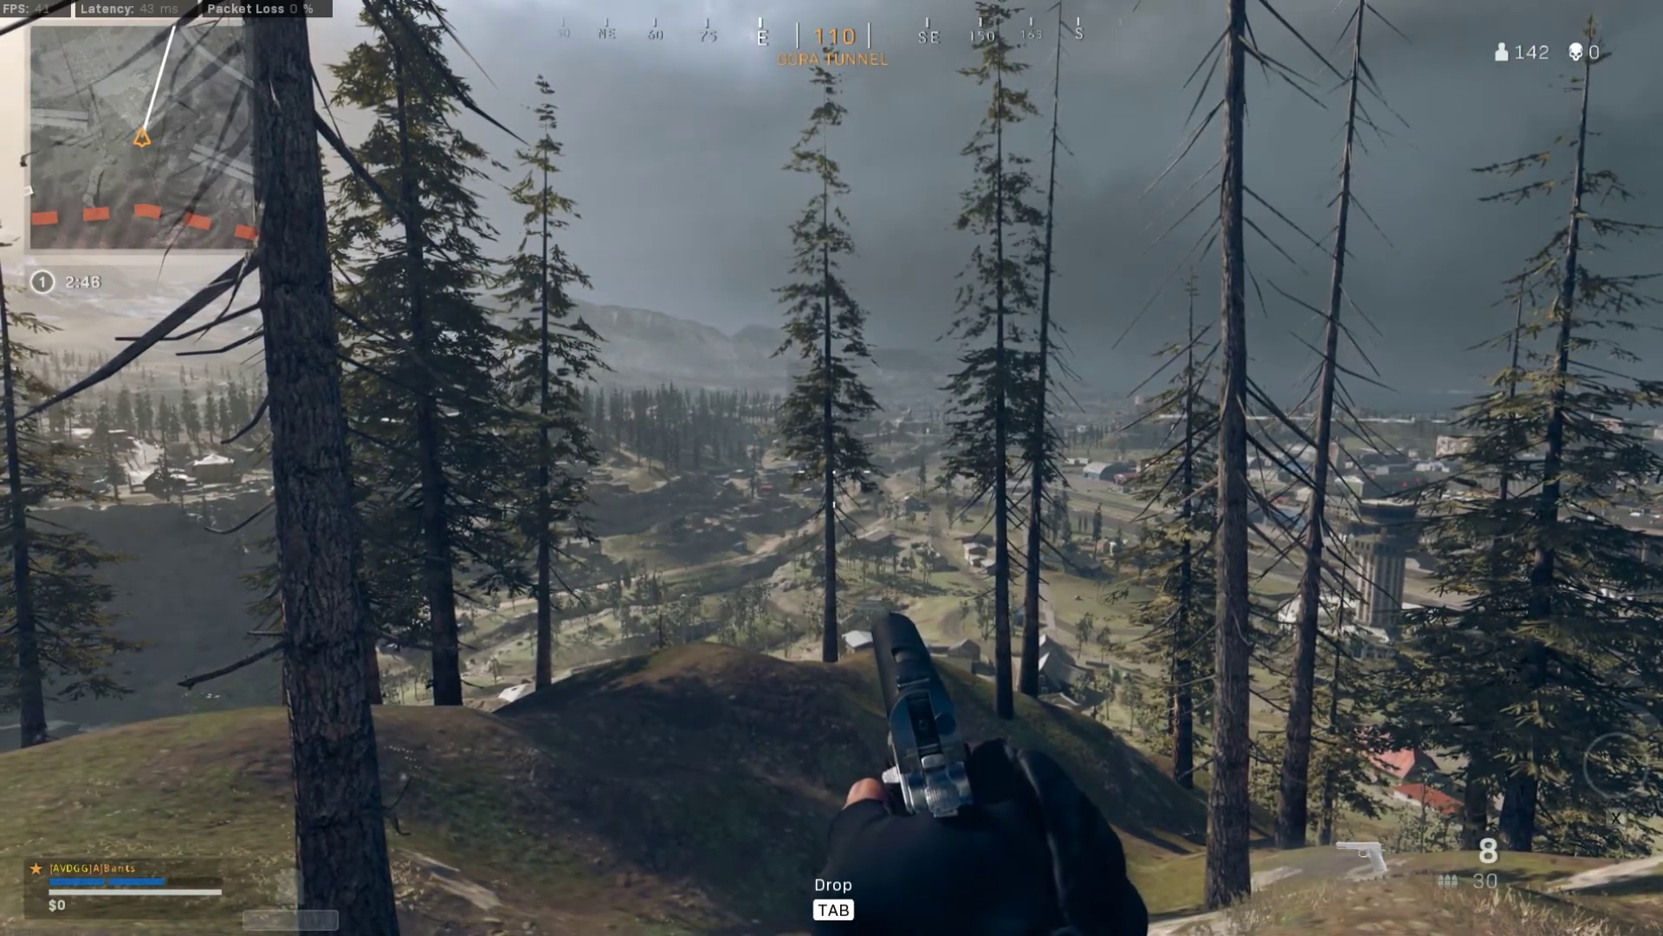
Step: Move through a Warzone match on foot and check the in-game FPS and latency counters
{"action": "mouse_move", "coordinate": [832, 467]}
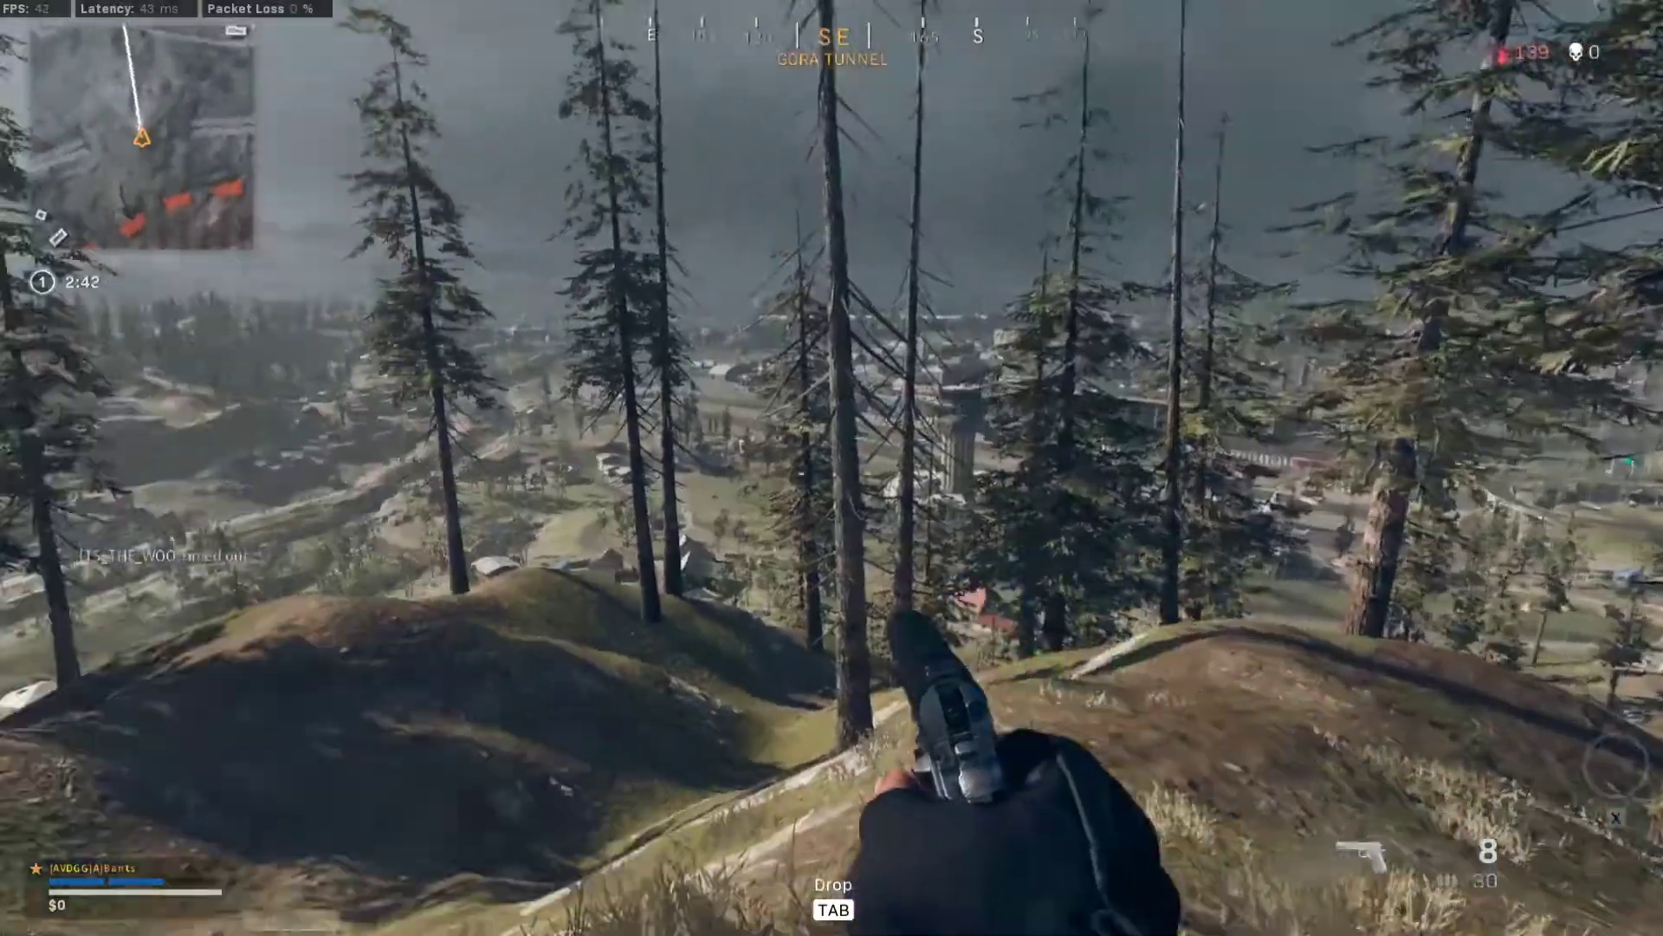
{"action": "key", "text": "shift+w"}
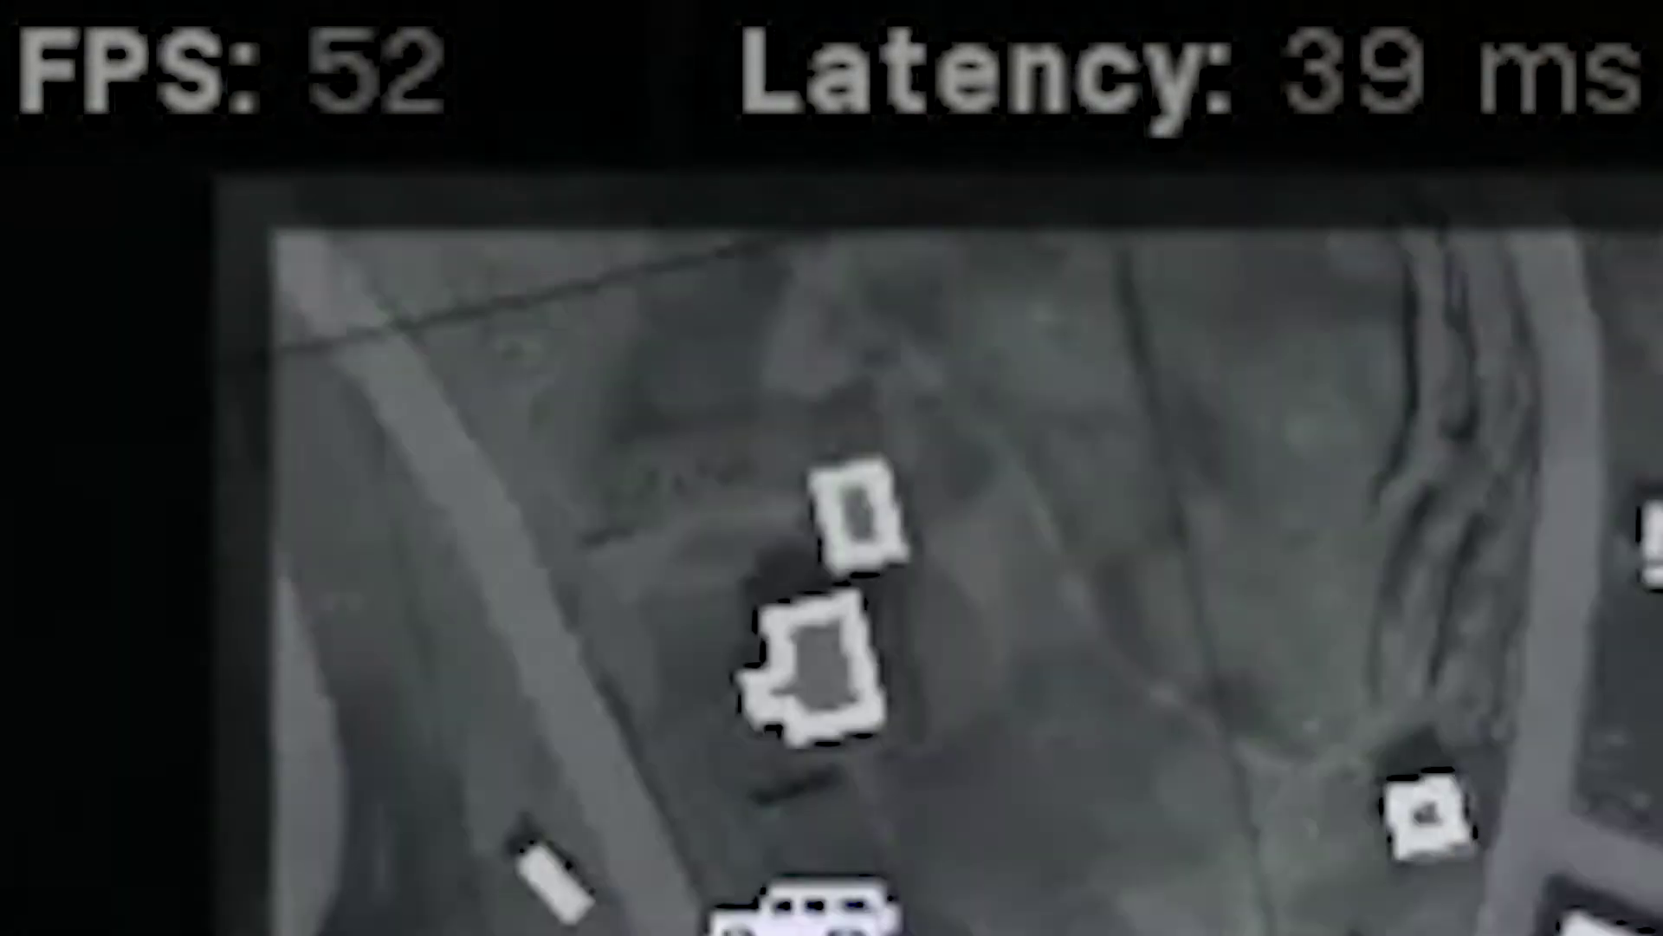
{"action": "key", "text": "w"}
{"action": "key", "text": "w"}
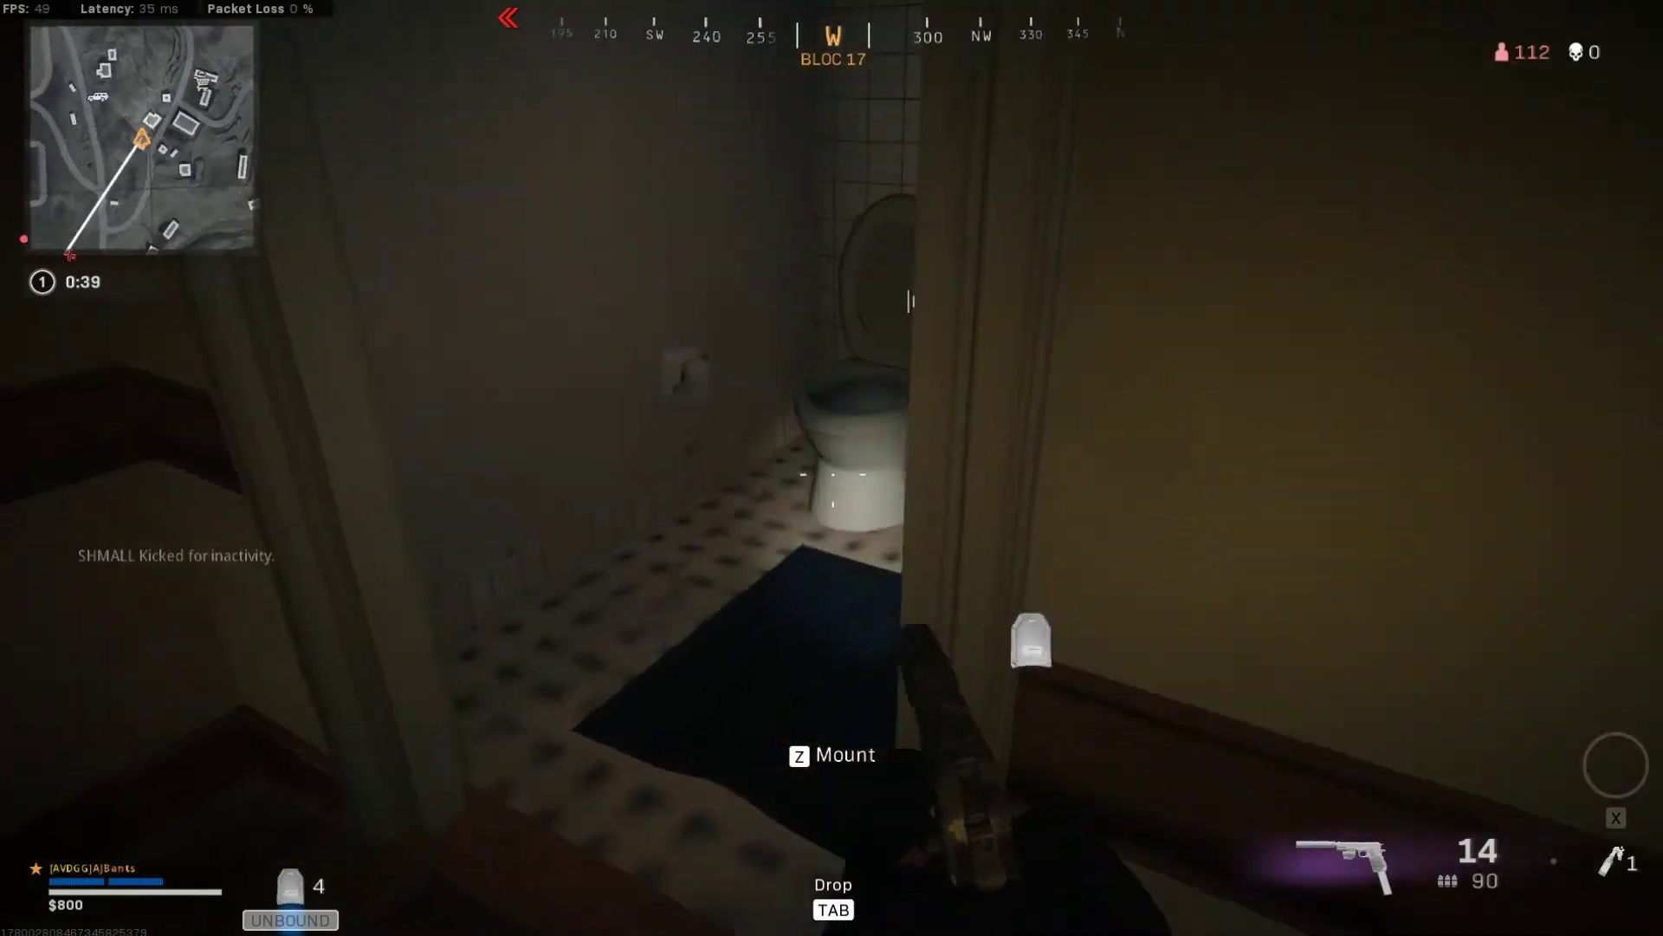
{"action": "key", "text": "e"}
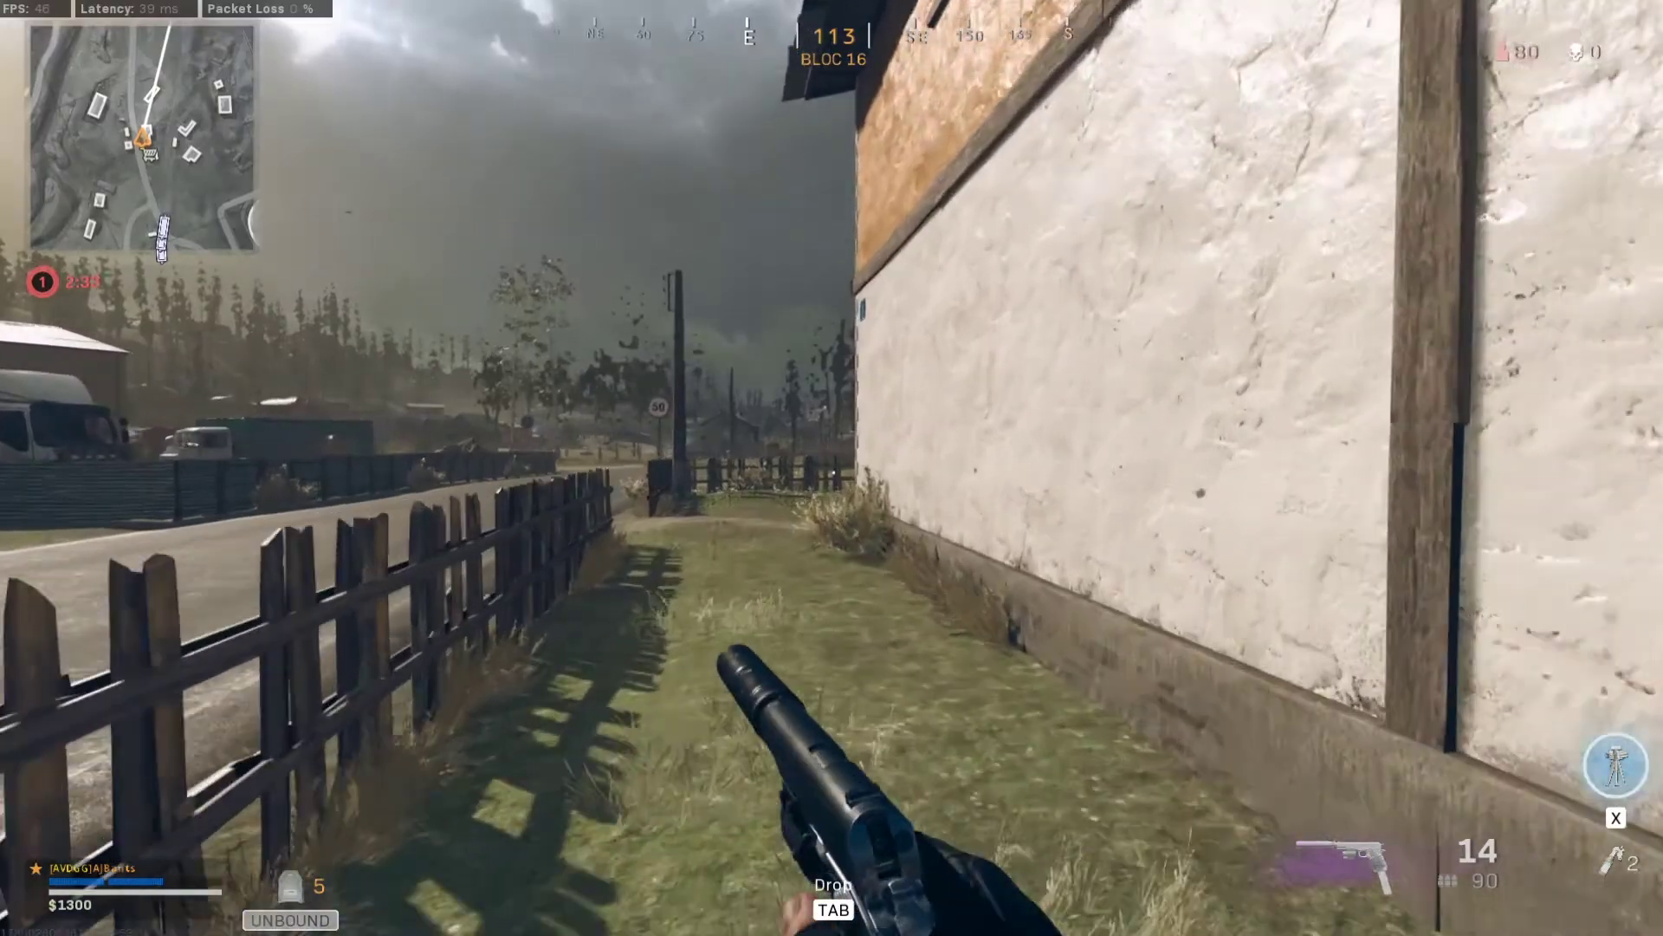
{"action": "key", "text": "w"}
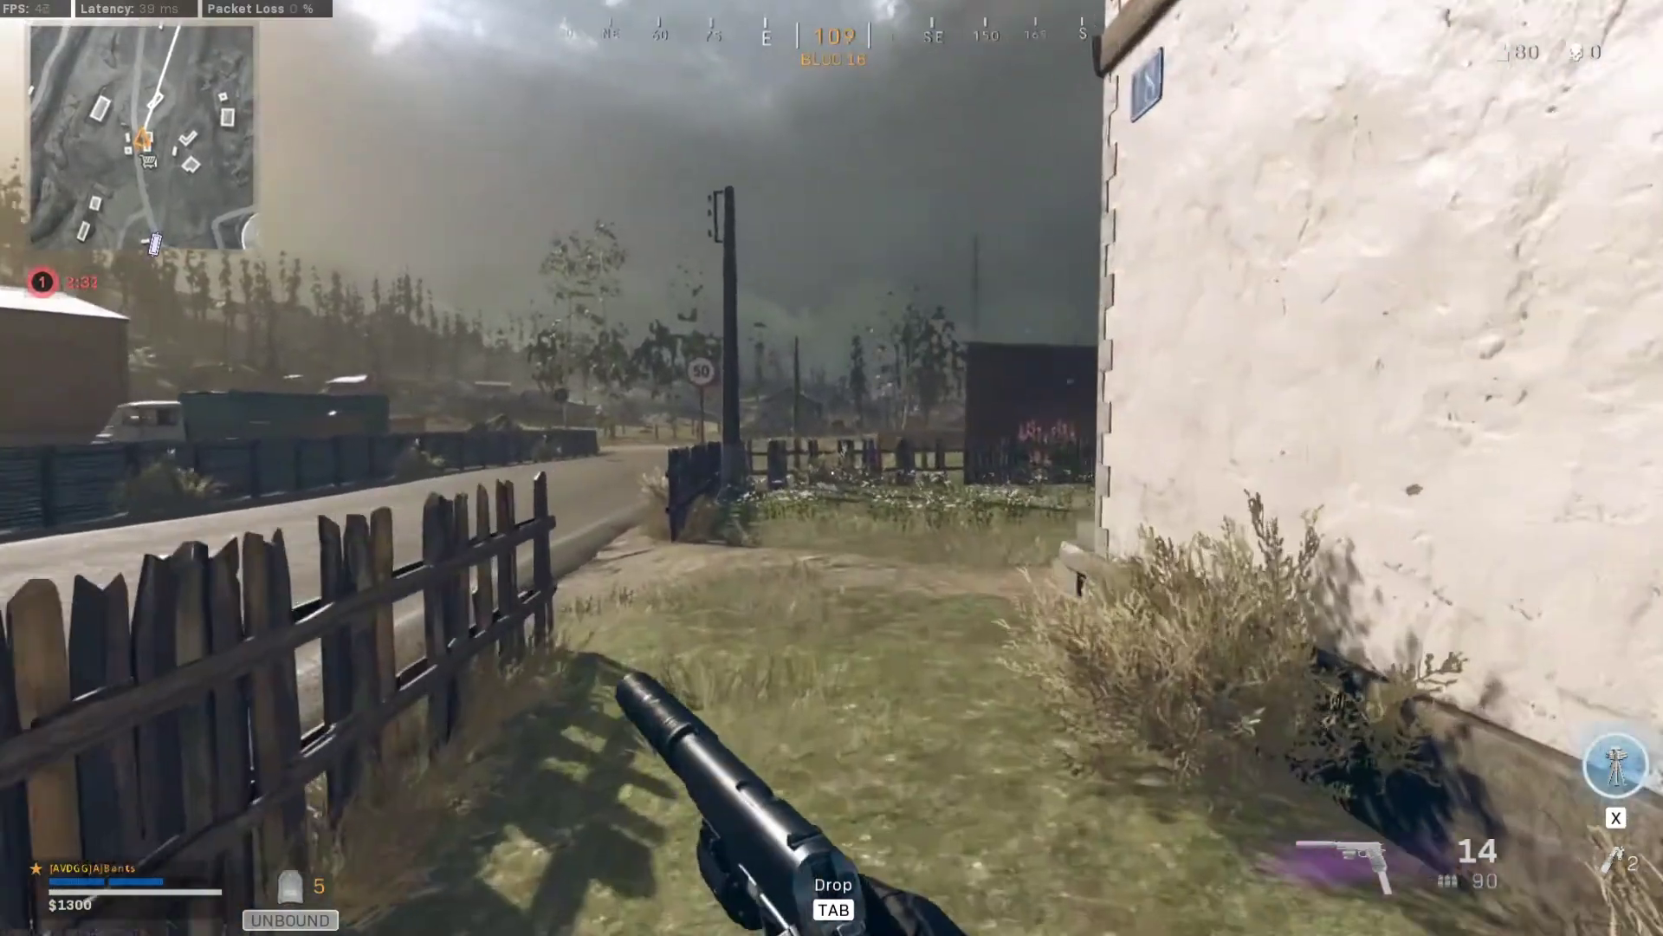
{"action": "key", "text": "w"}
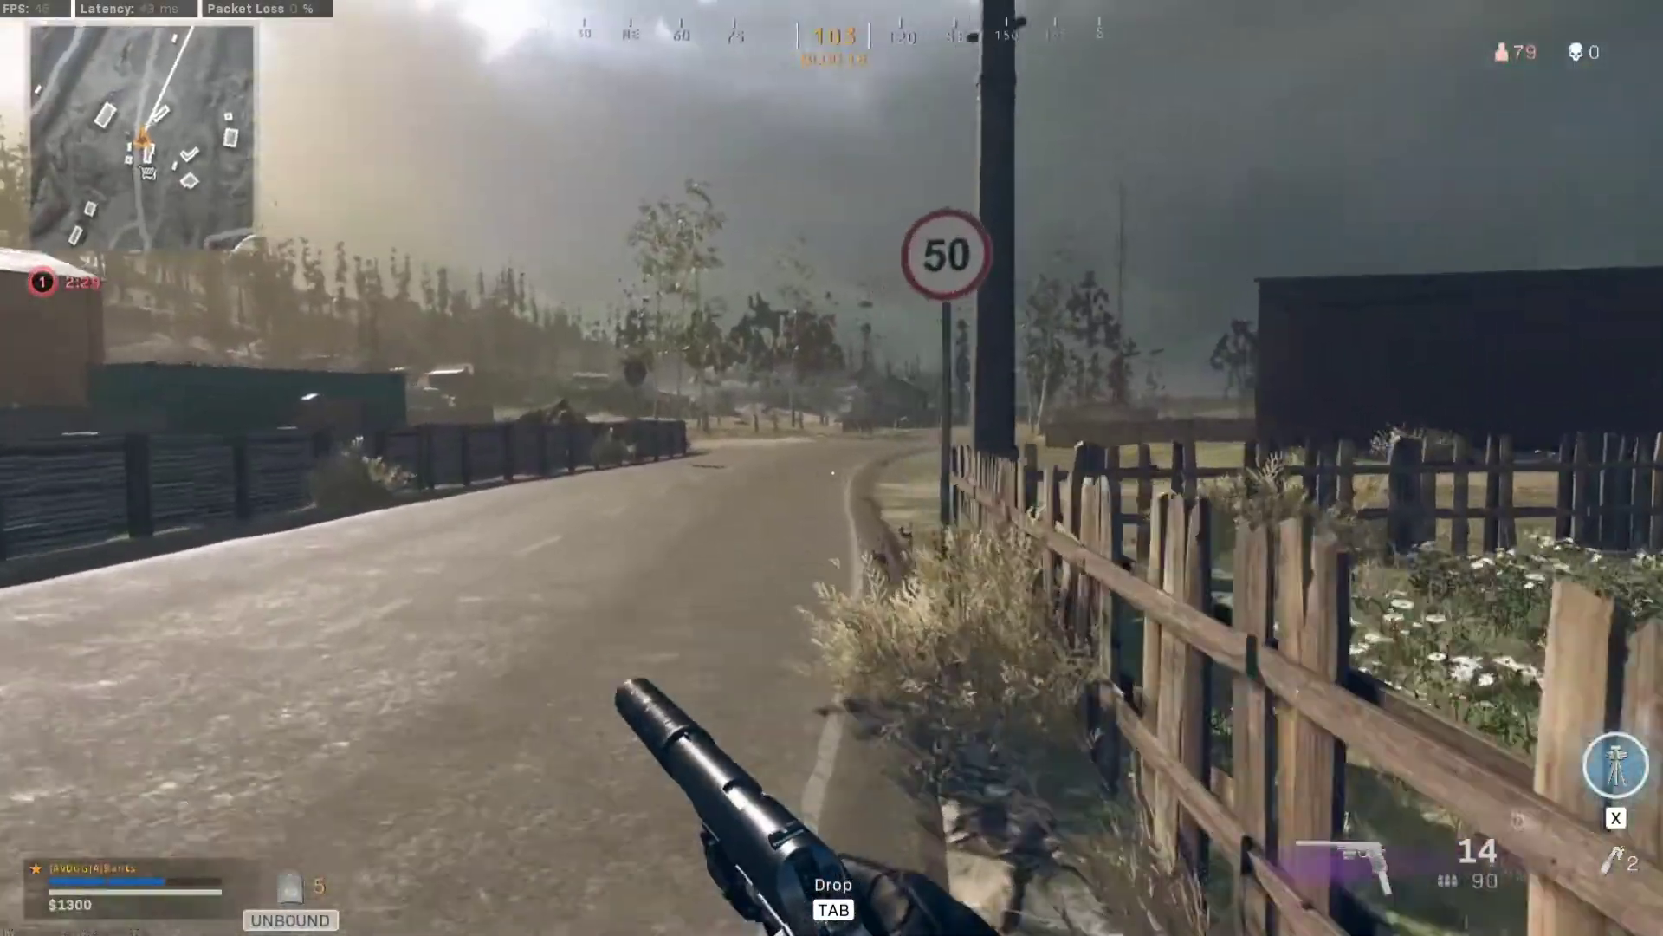
Step: Run along the road and through the warehouse in the match, checking the FPS and latency counters outdoors and indoors
{"action": "key", "text": "w"}
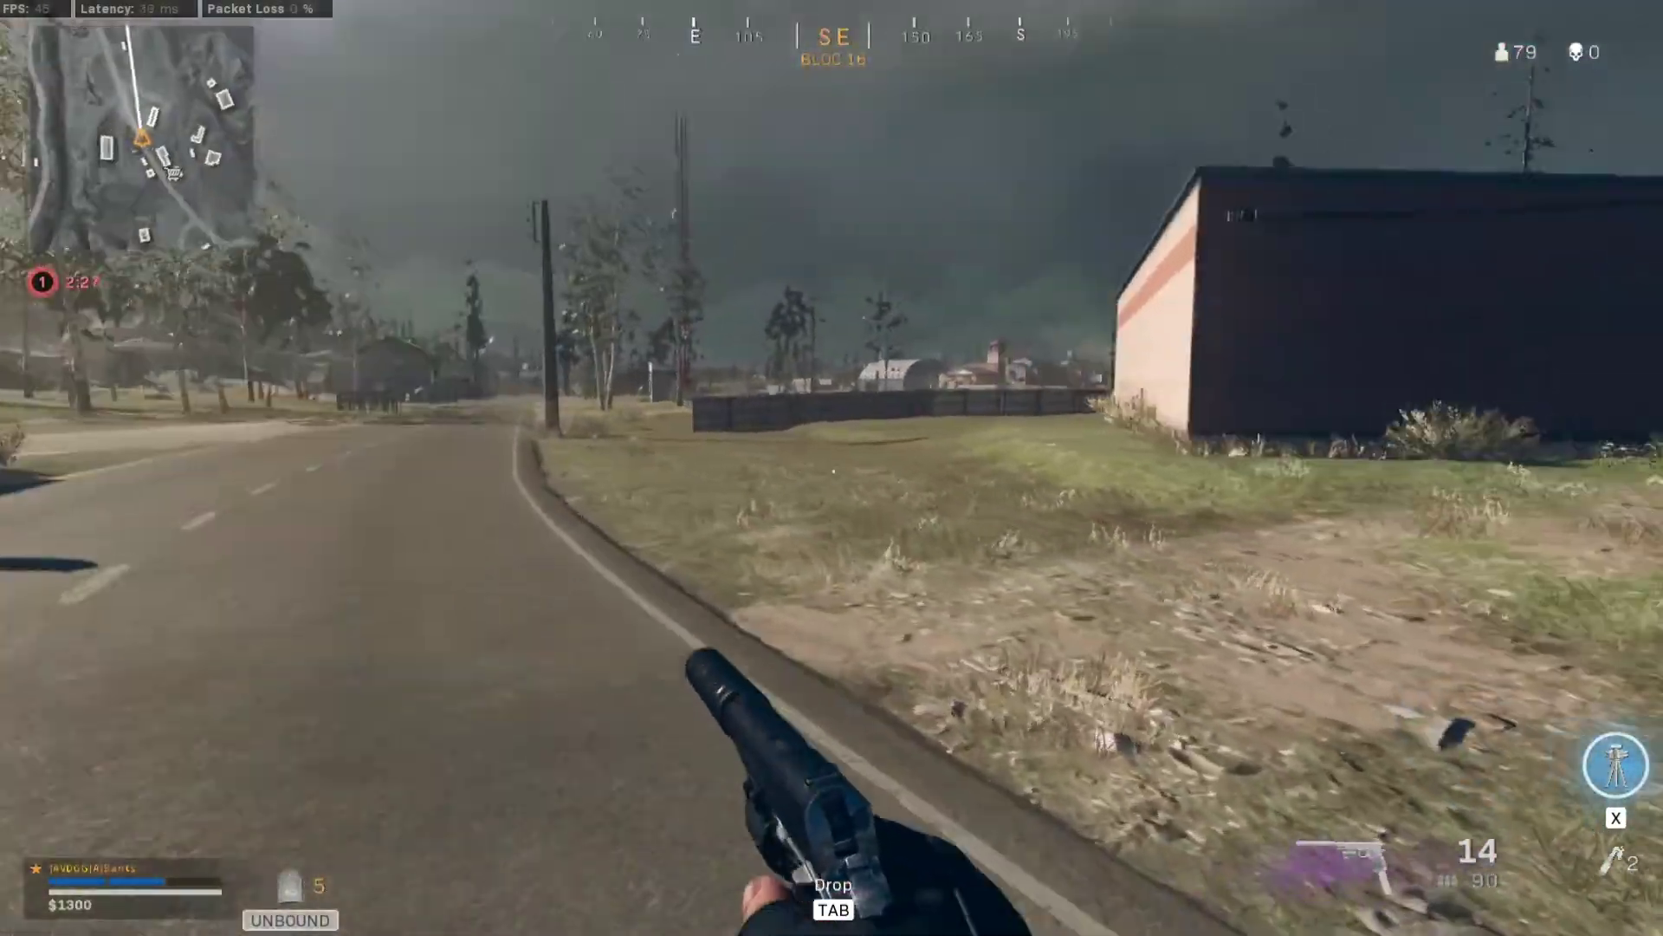
{"action": "key", "text": "w"}
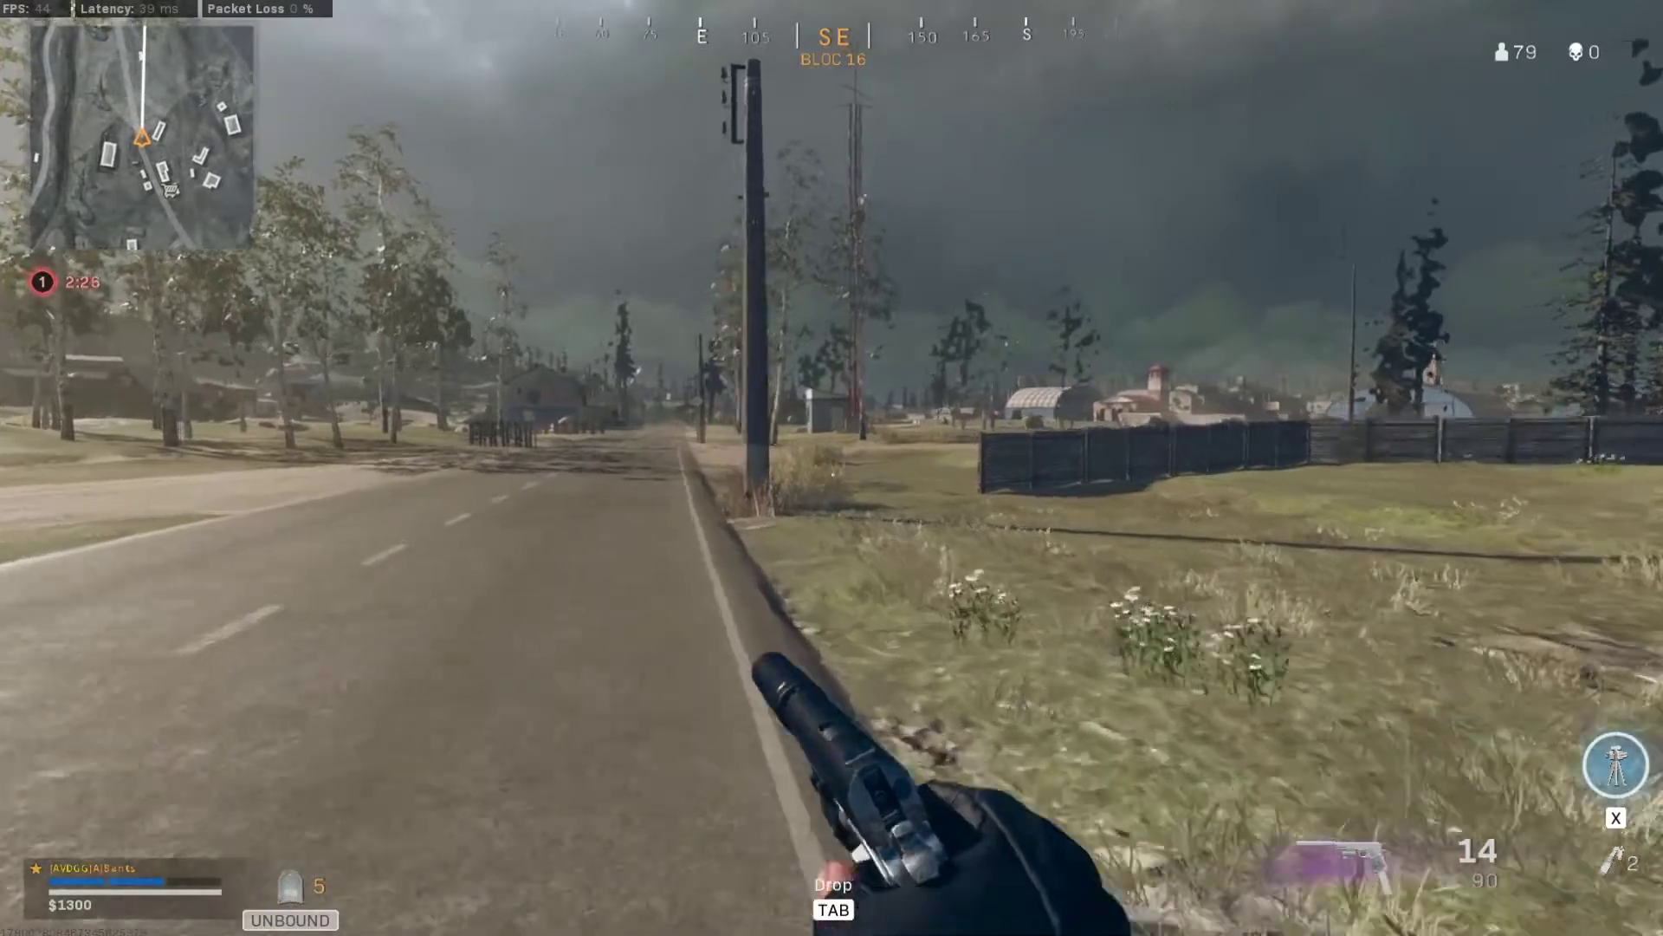
{"action": "key", "text": "w"}
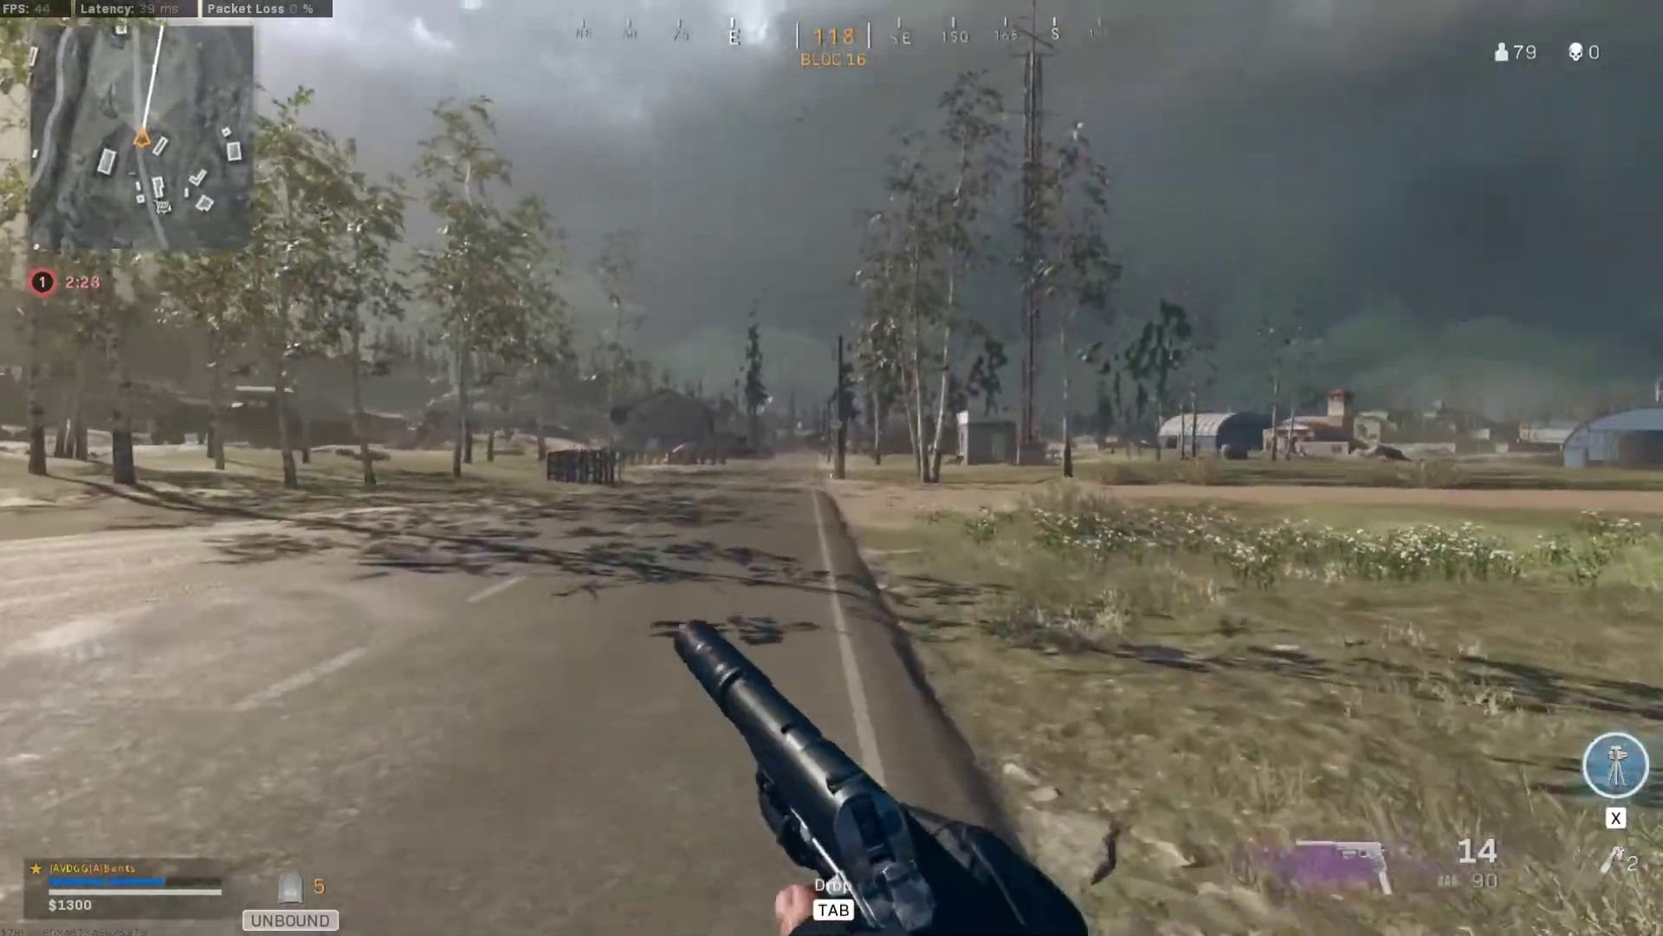
{"action": "key", "text": "w"}
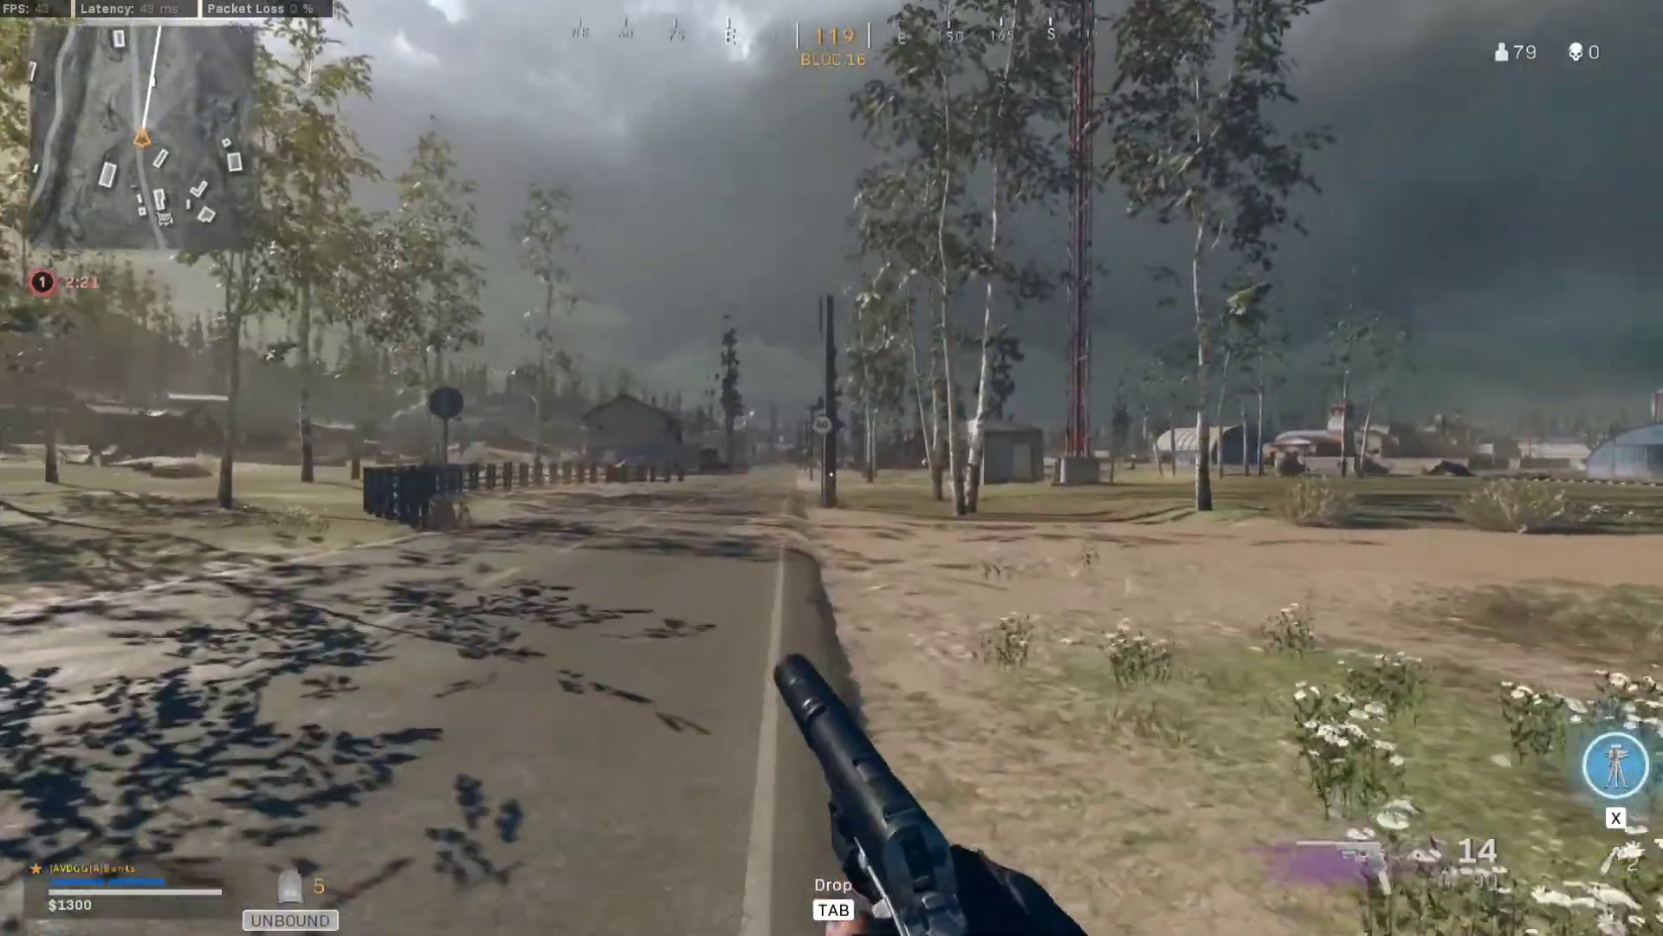
{"action": "key", "text": "w"}
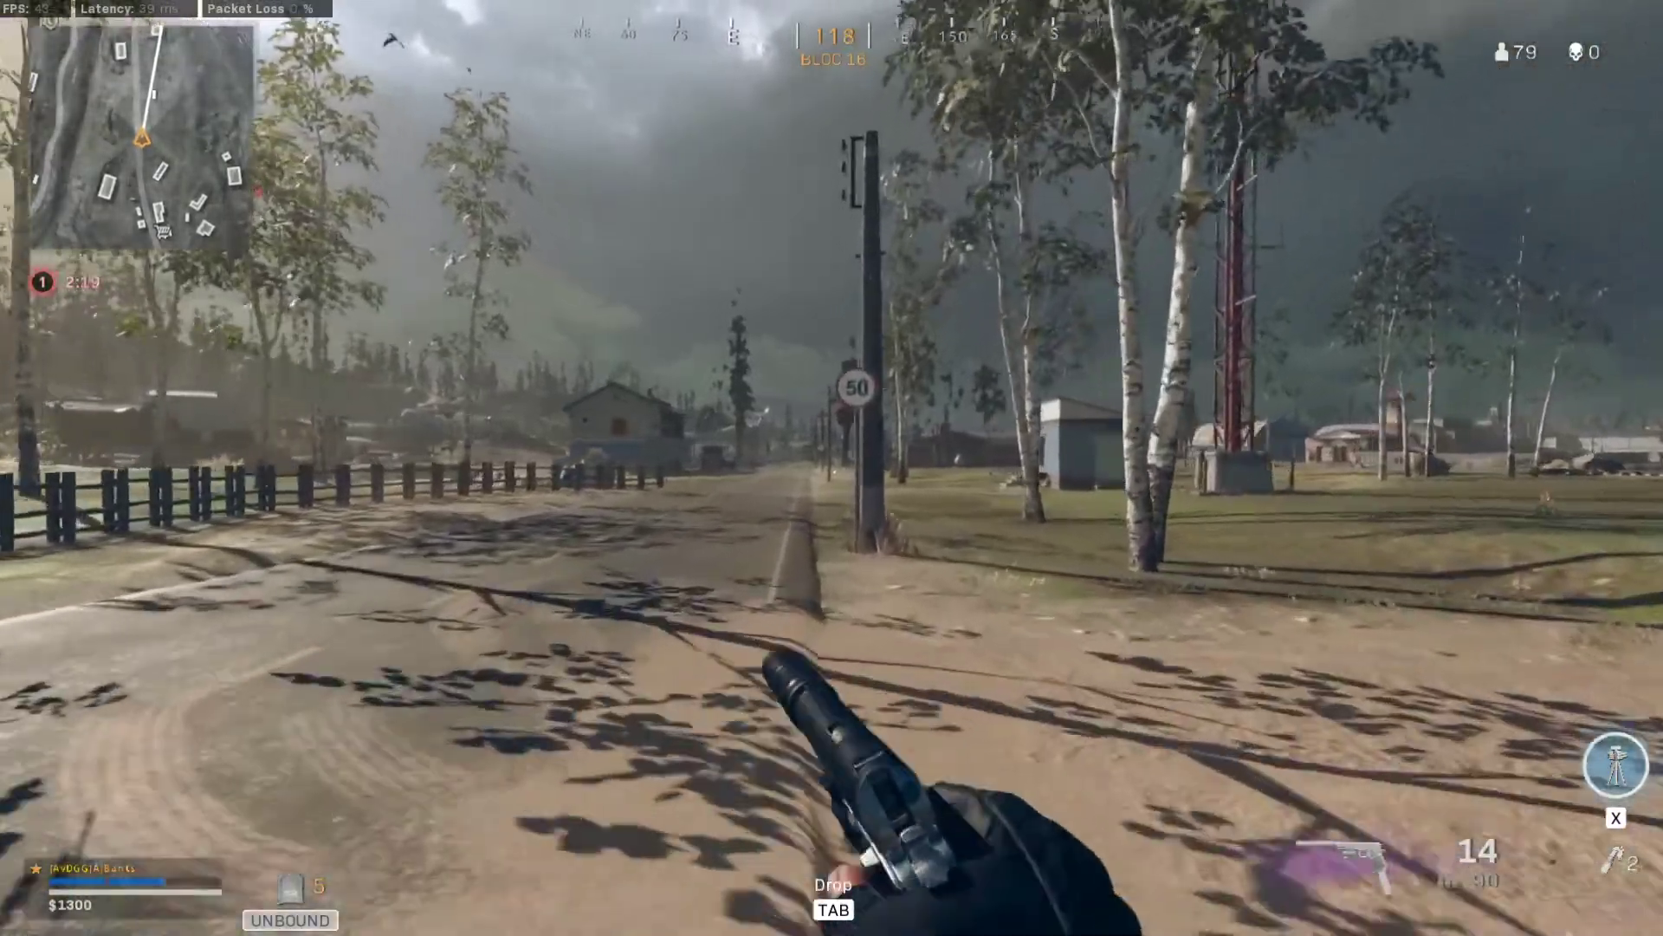
{"action": "key", "text": "w"}
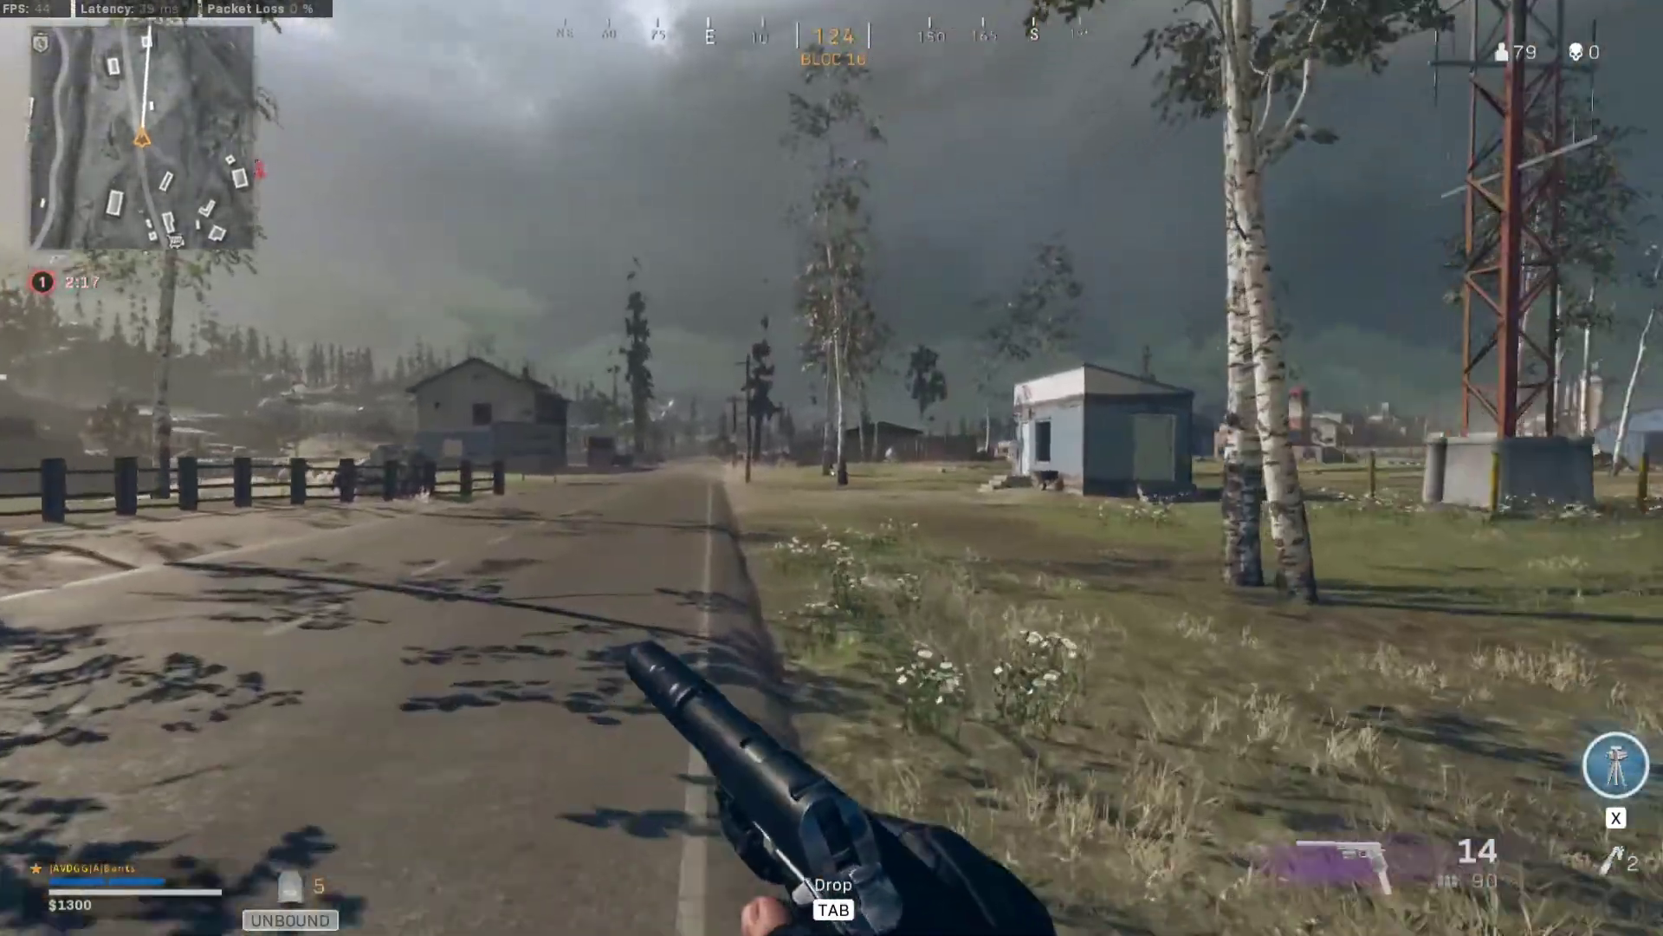
{"action": "key", "text": "w"}
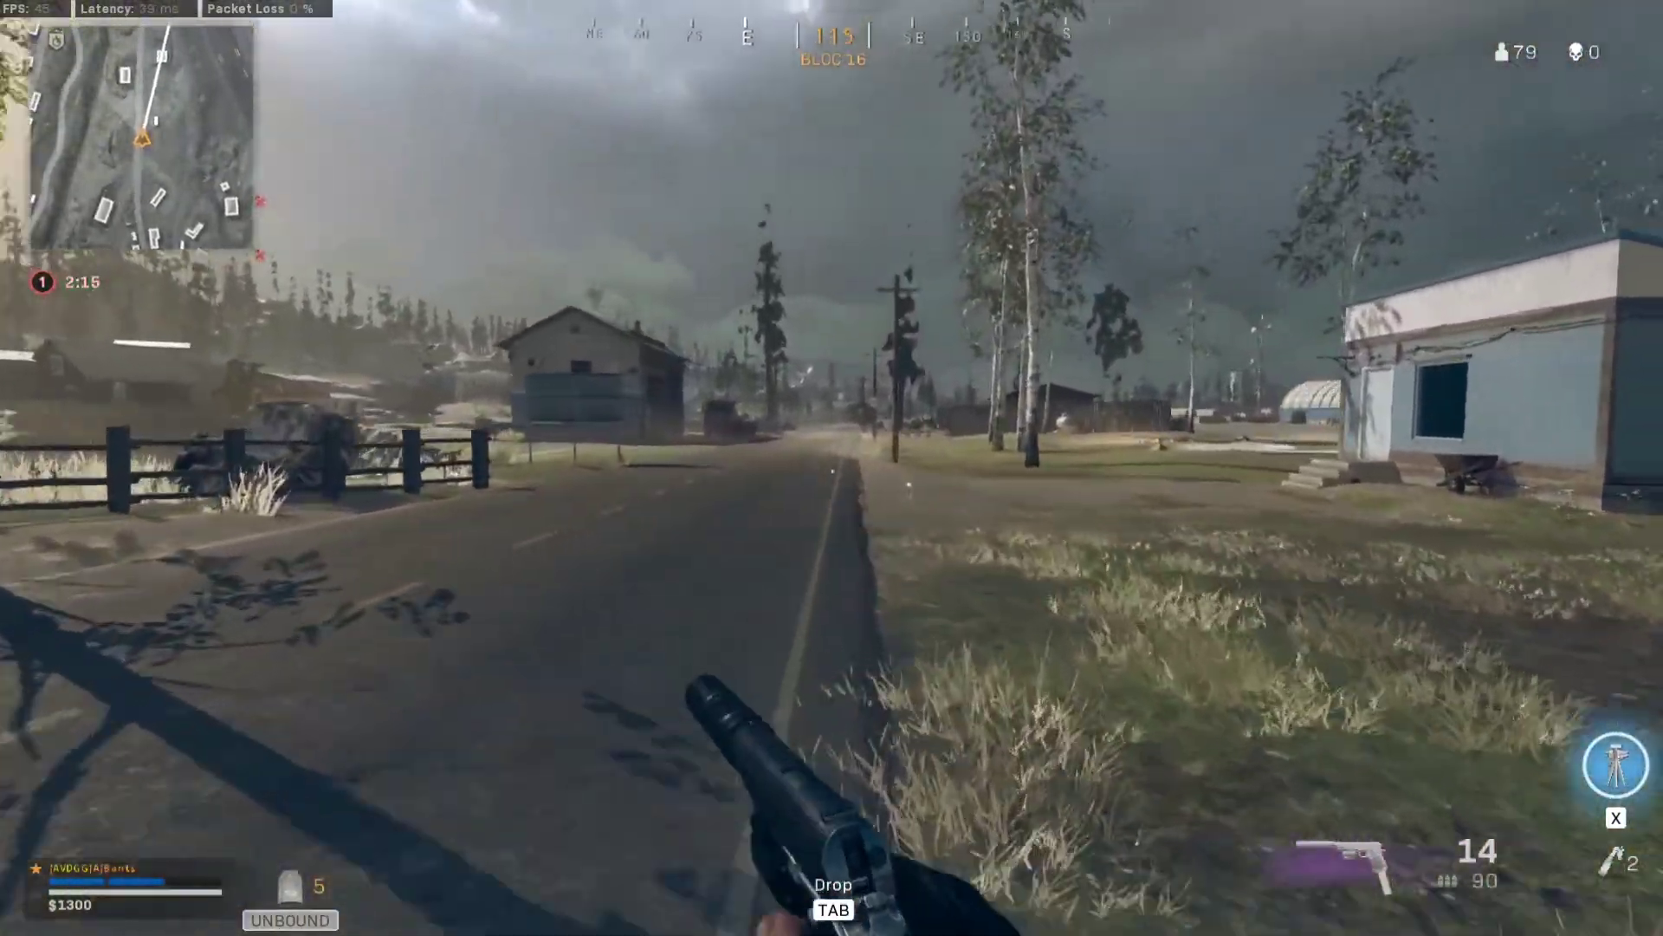
{"action": "key", "text": "w"}
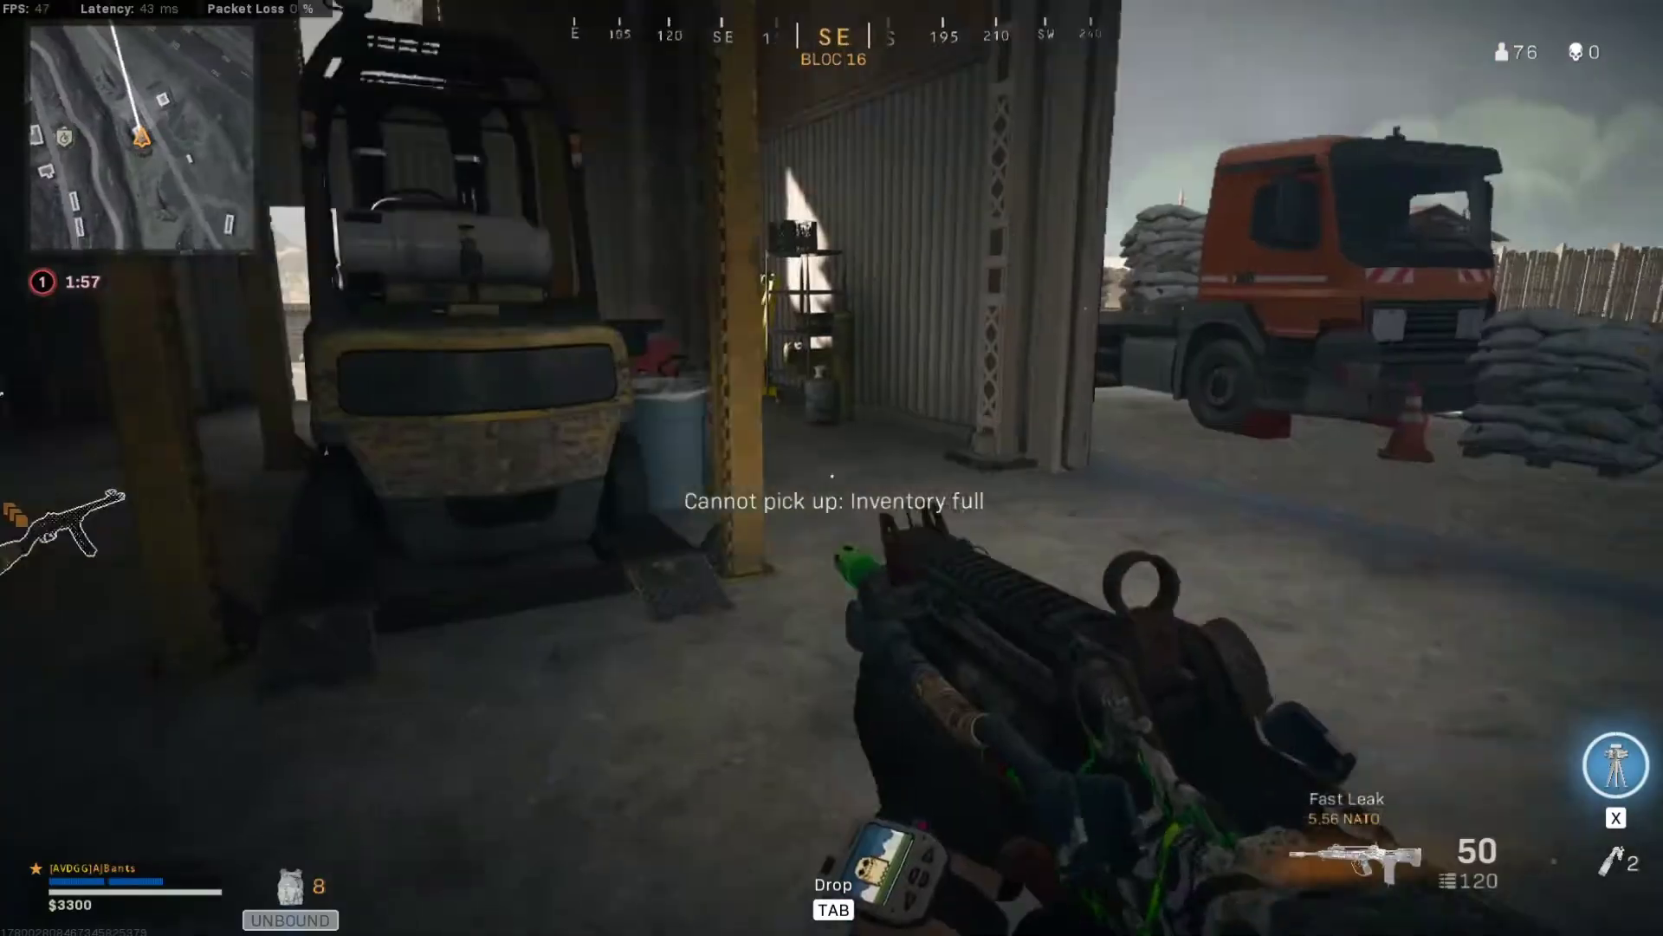
{"action": "key", "text": "w"}
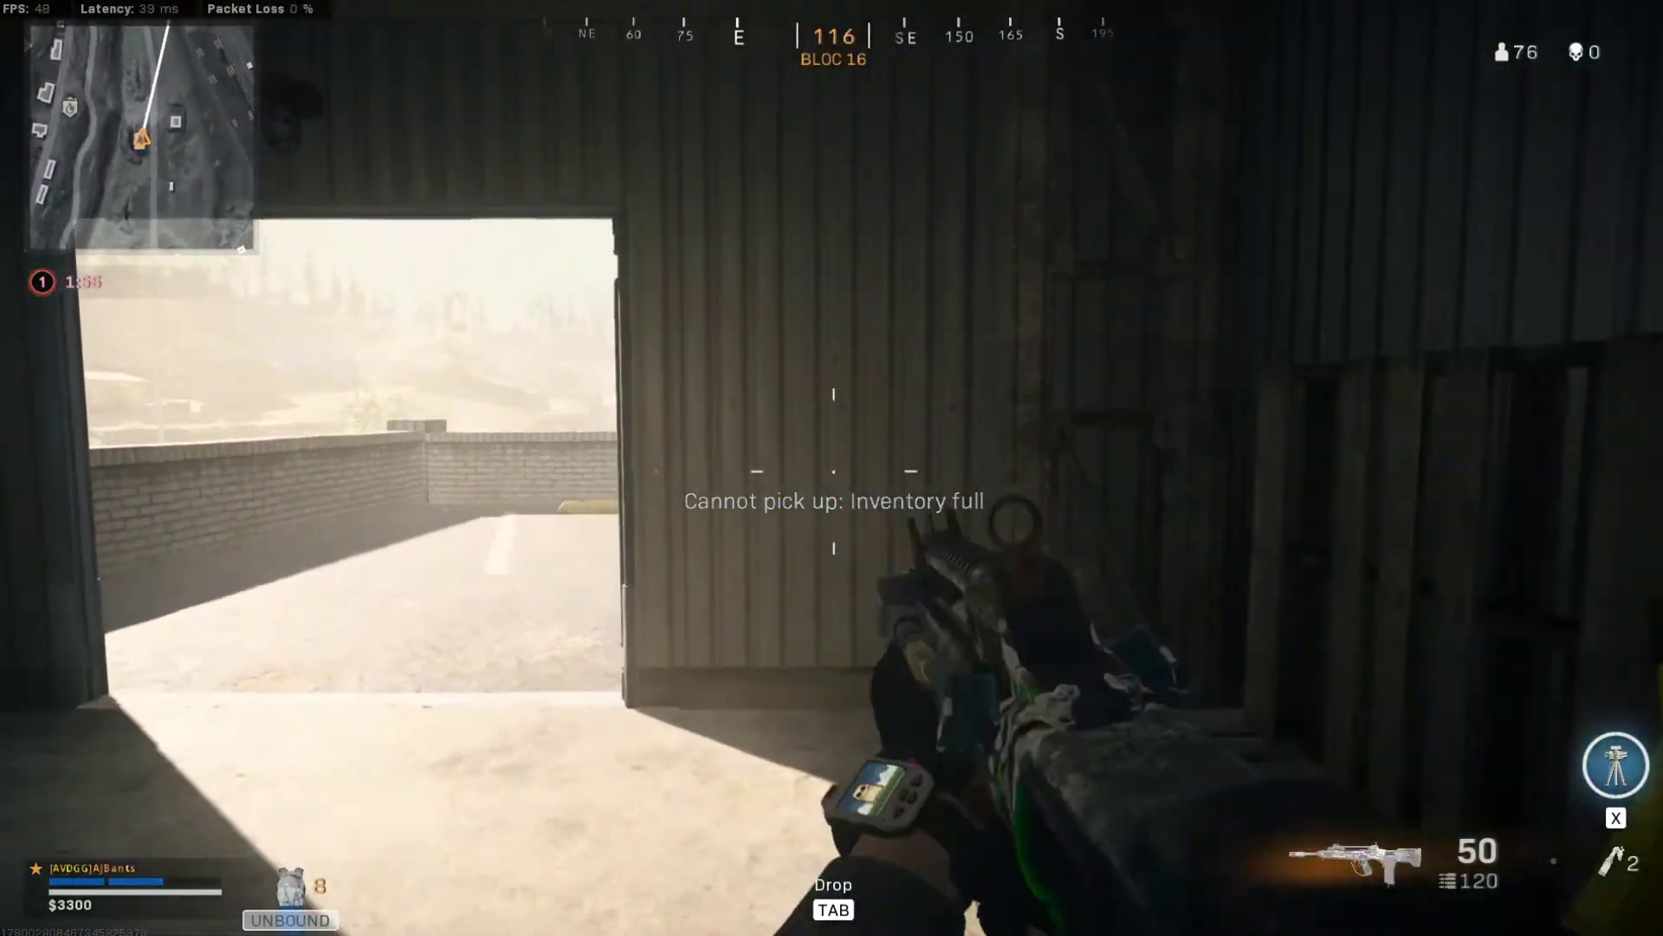
{"action": "key", "text": "w"}
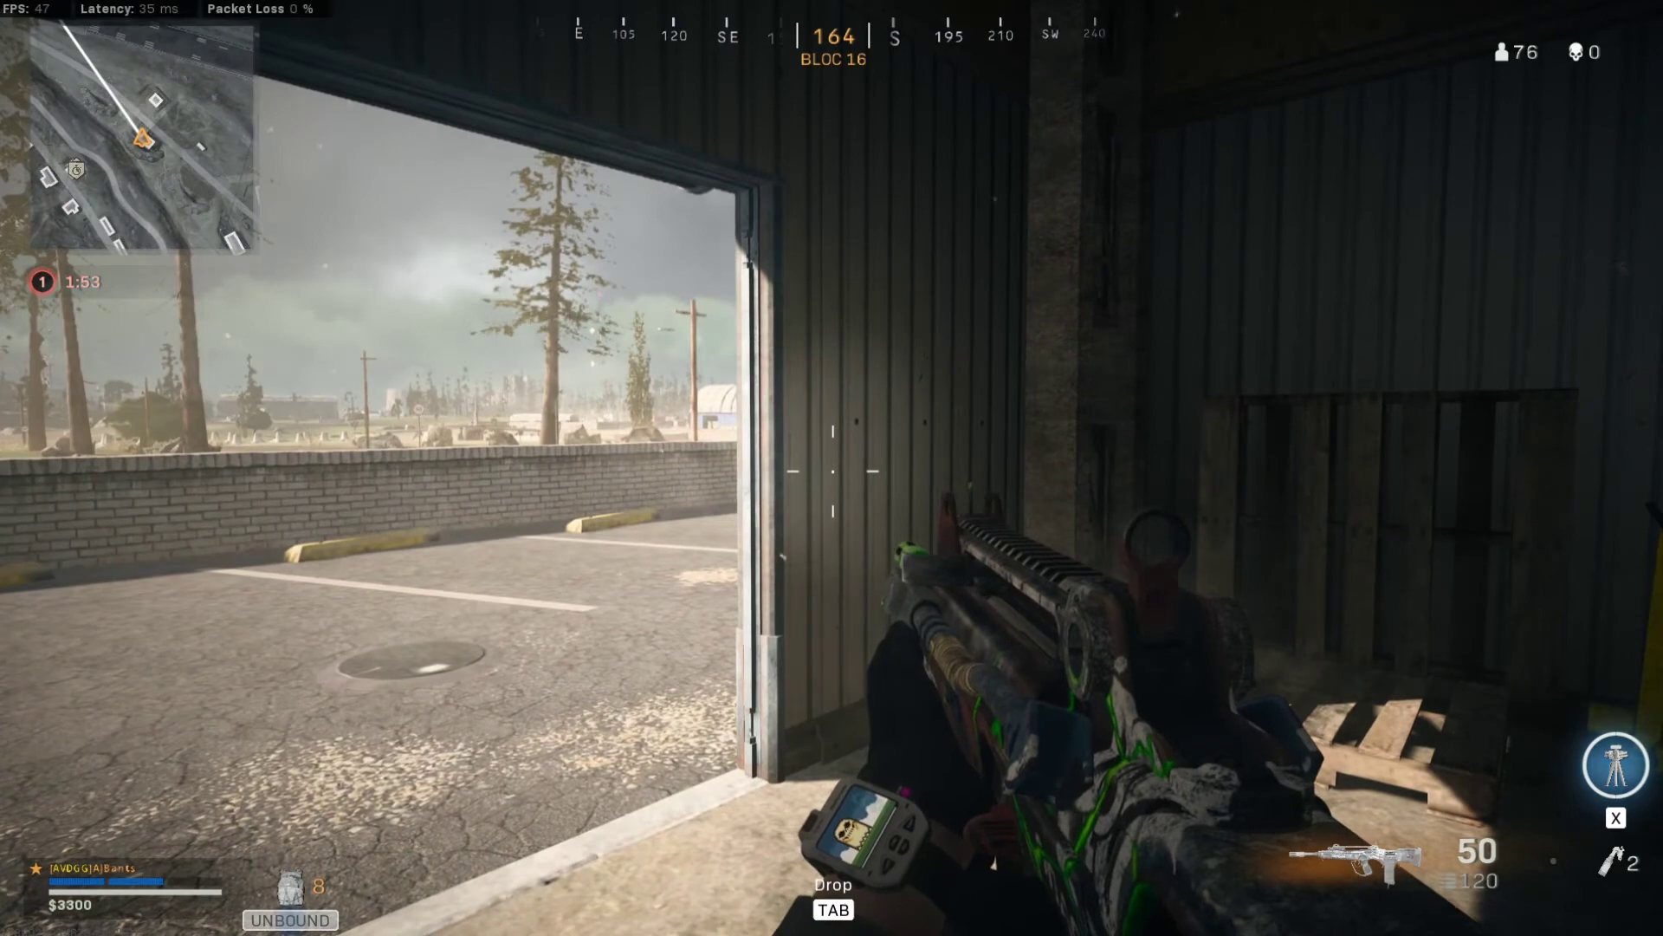